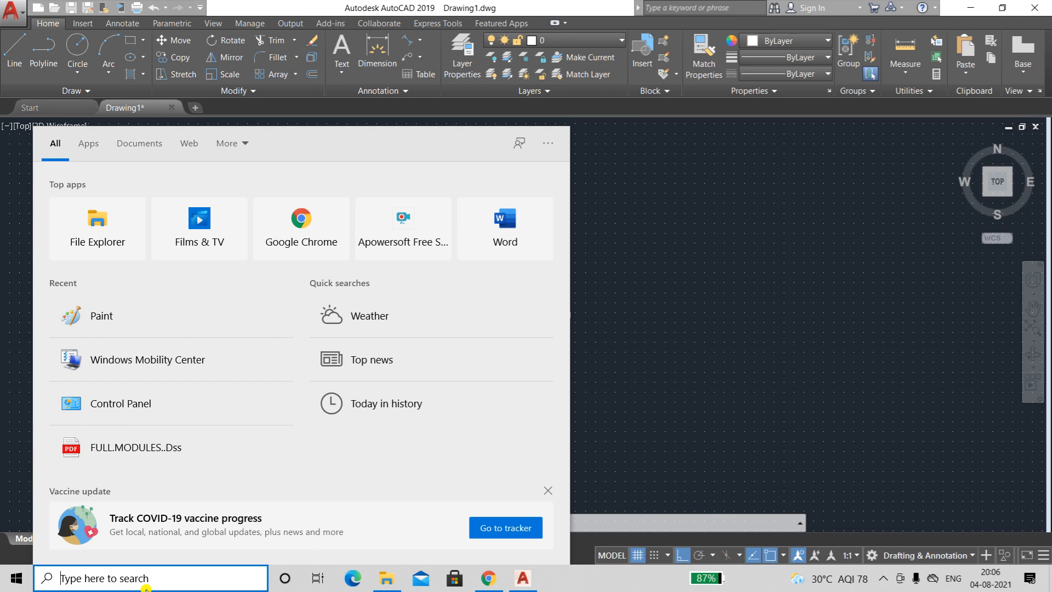
Step: Open Paint, minimize its window from AutoCAD's foreground and restore it to view
left_click(83, 204)
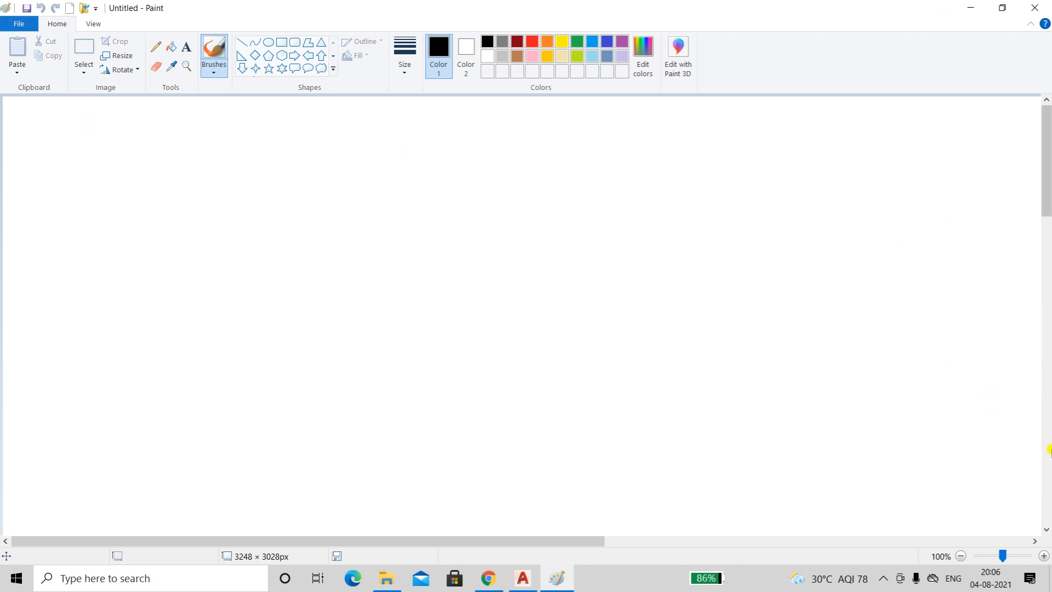
left_click(5, 10)
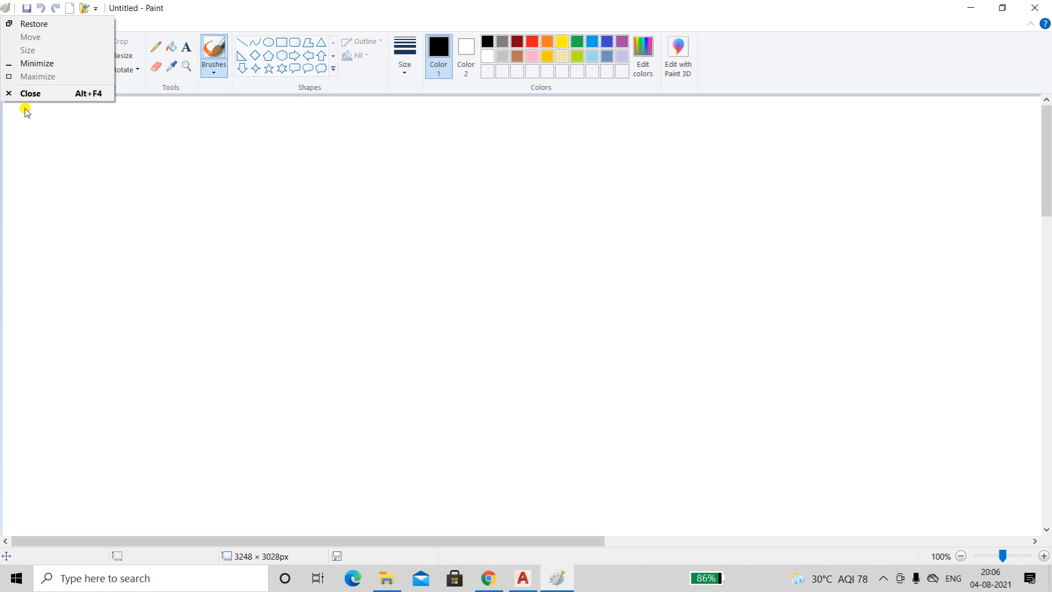
left_click(36, 63)
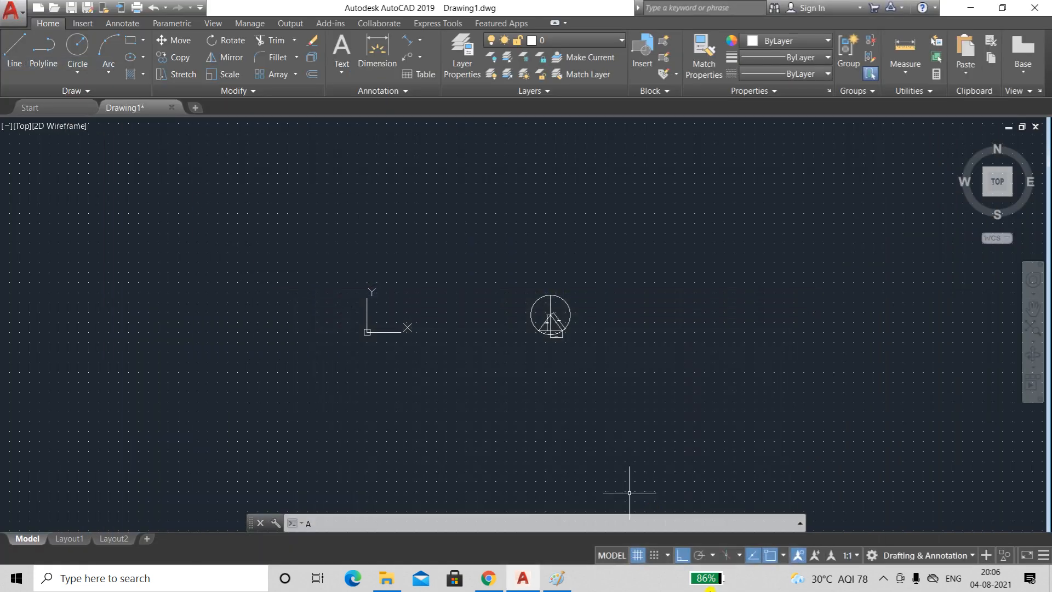
left_click(558, 582)
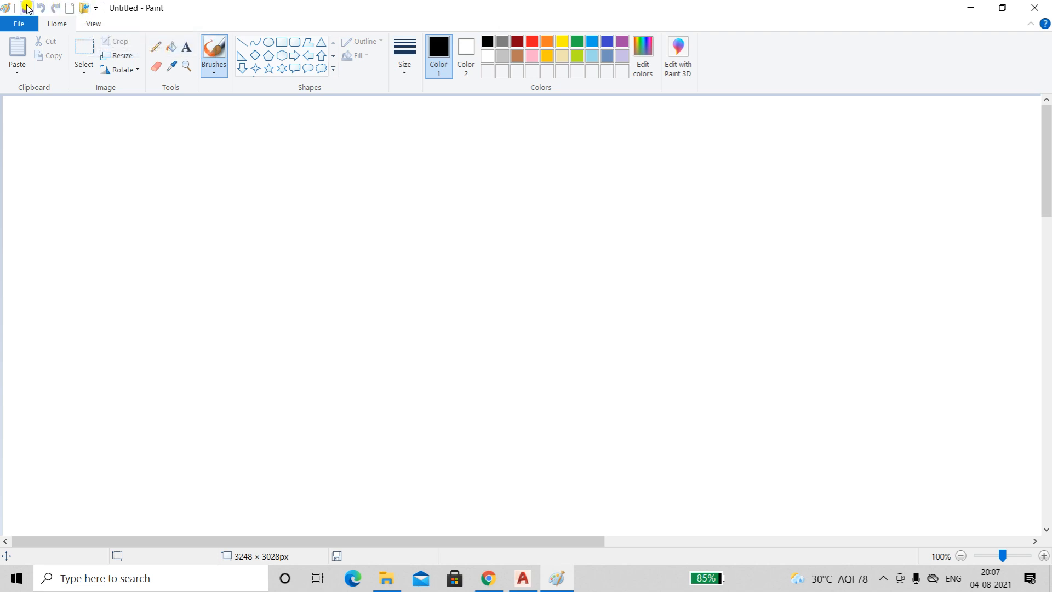
Step: Remove the Open command from the Quick Access Toolbar
left_click(96, 8)
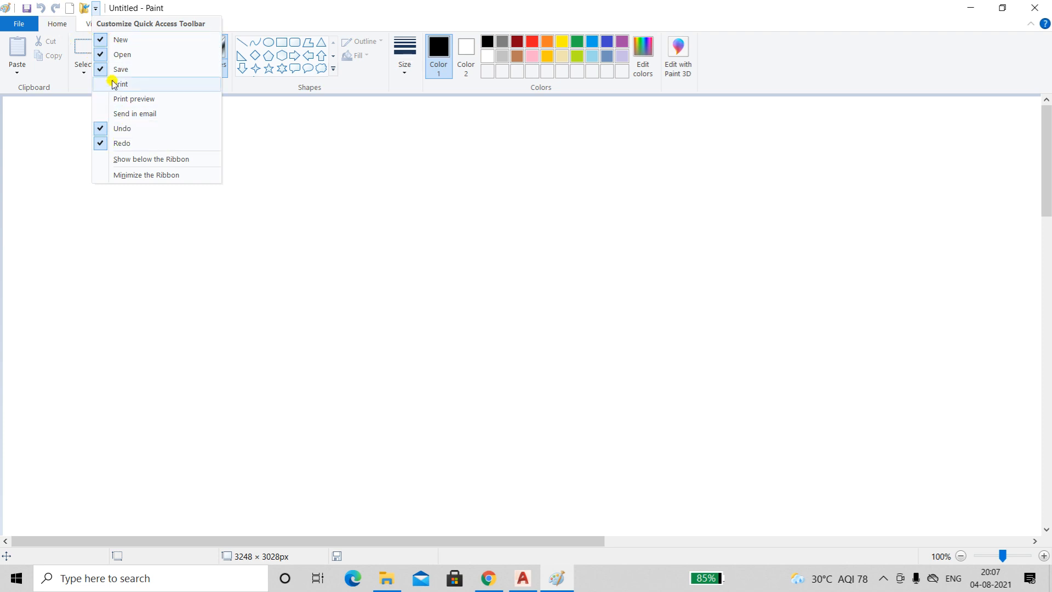
left_click(104, 55)
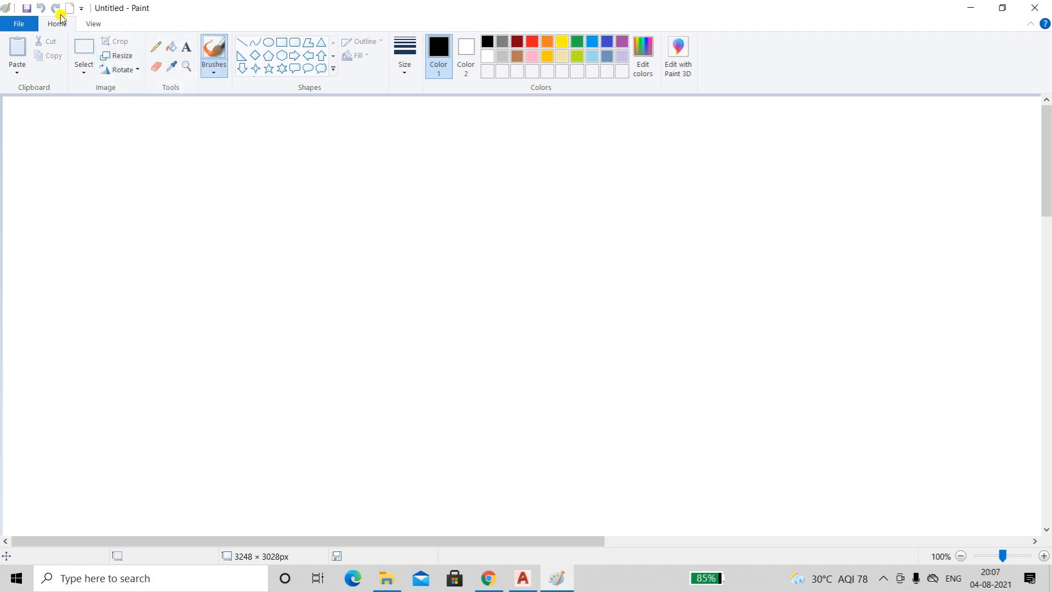
left_click(82, 10)
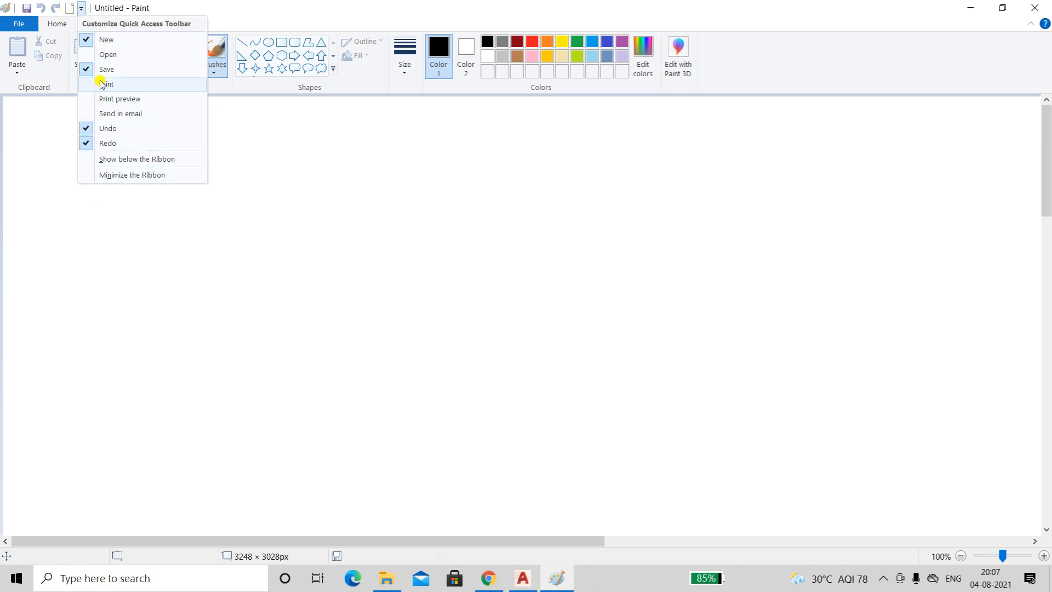
left_click(39, 130)
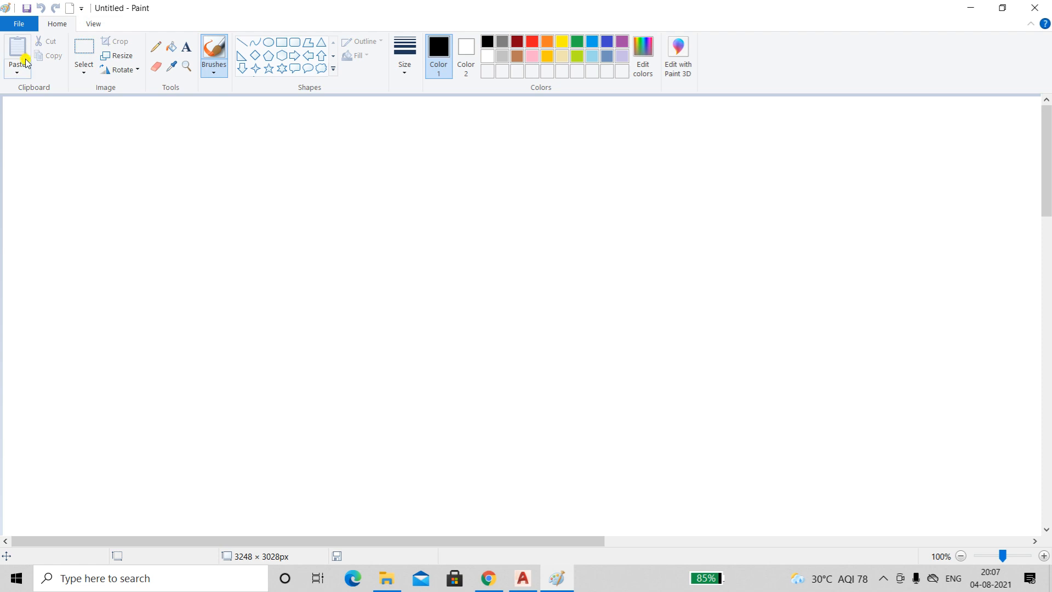
Step: Draw three black pencil strokes: a thin wave, a short second-size line above it and a long line in the thickest size below
left_click(158, 48)
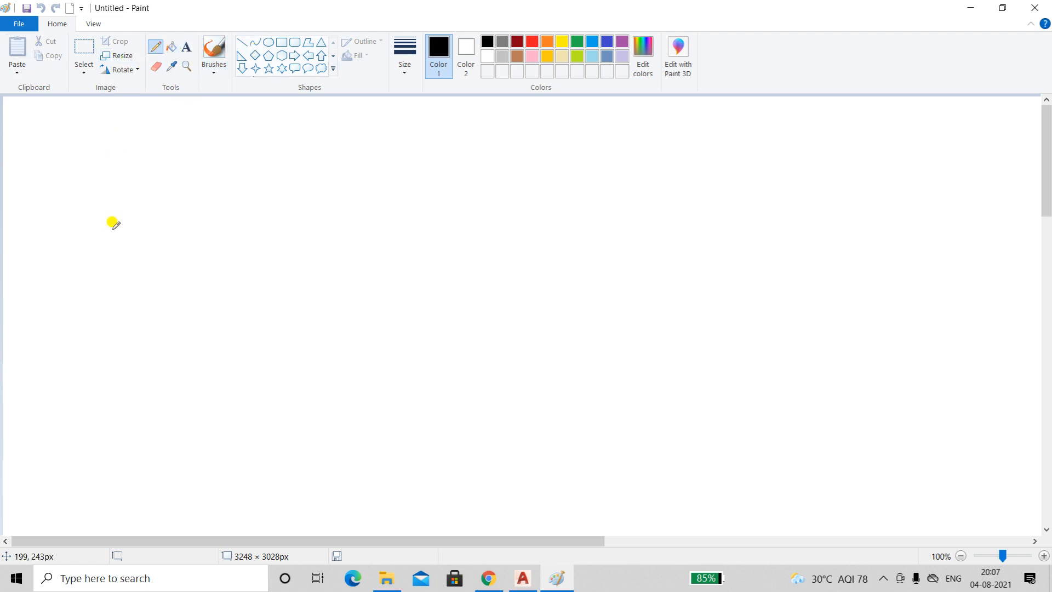
mouse_move(122, 254)
left_mouse_down()
mouse_move(143, 209)
mouse_move(360, 231)
mouse_move(428, 177)
mouse_move(481, 253)
mouse_move(546, 210)
mouse_move(574, 240)
left_mouse_up()
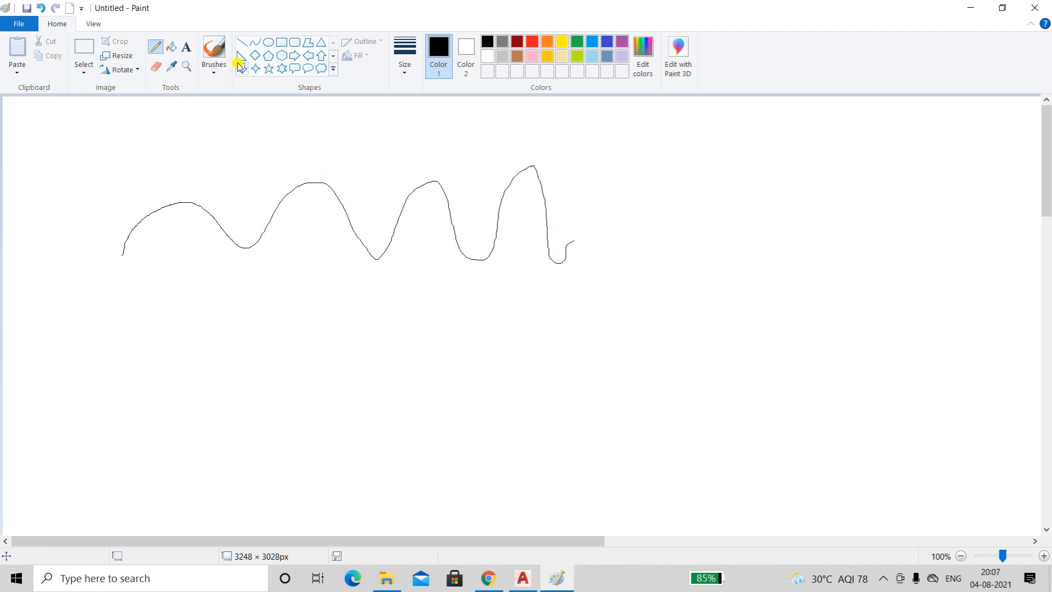
left_click(405, 68)
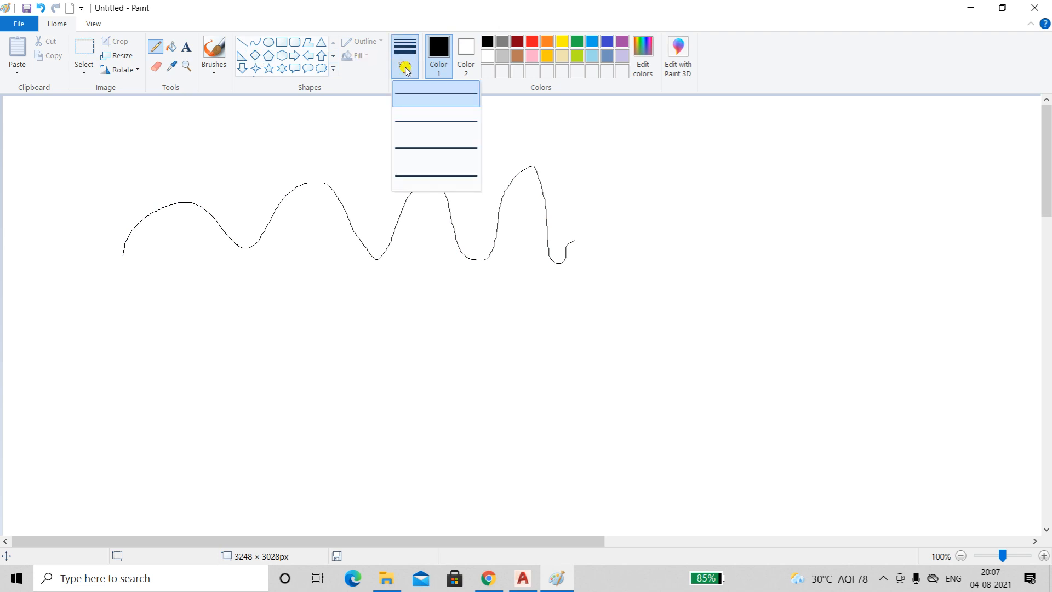
left_click(415, 122)
mouse_move(343, 210)
left_mouse_down()
mouse_move(407, 156)
mouse_move(490, 142)
left_mouse_up()
left_click(405, 60)
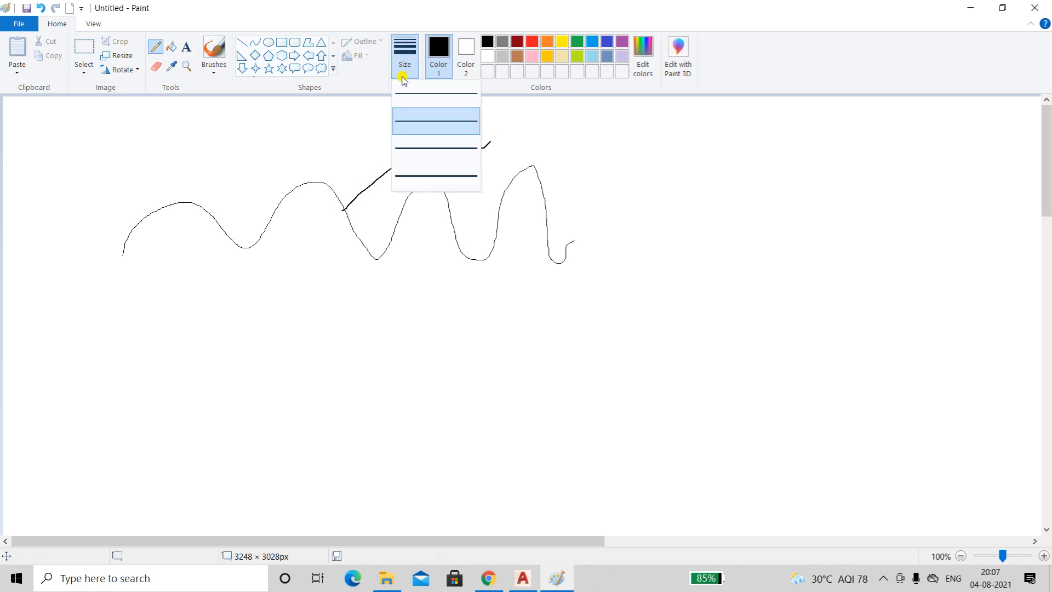
left_click(418, 173)
mouse_move(134, 303)
left_mouse_down()
mouse_move(404, 321)
mouse_move(645, 264)
left_mouse_up()
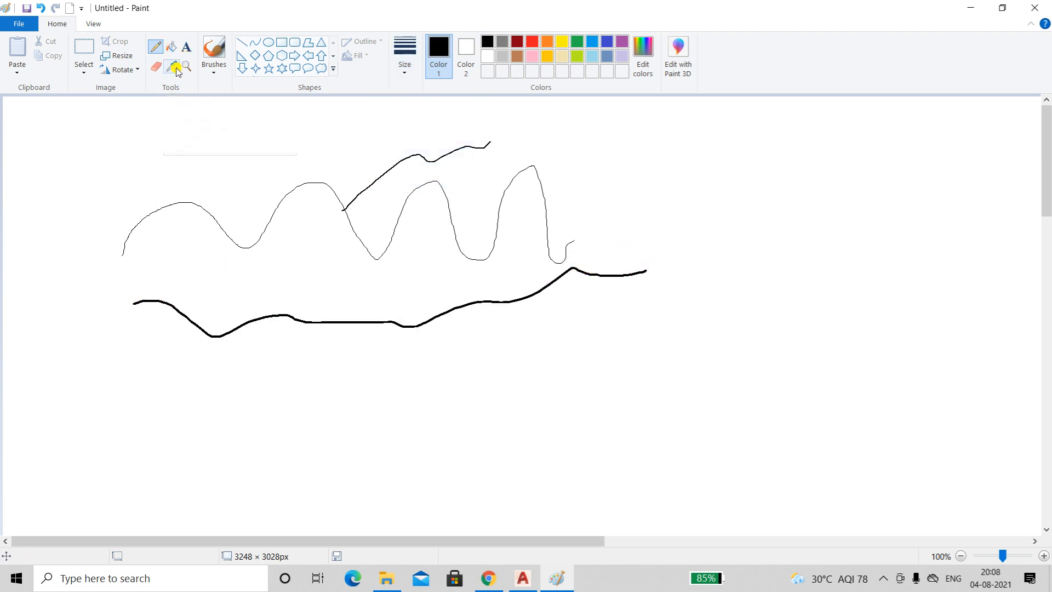
Step: Draw an upright ellipse about 171 × 271 px beside the strokes and adjust its width using its handles
left_click(271, 44)
mouse_move(790, 202)
left_mouse_down()
mouse_move(724, 287)
mouse_move(696, 349)
left_mouse_up()
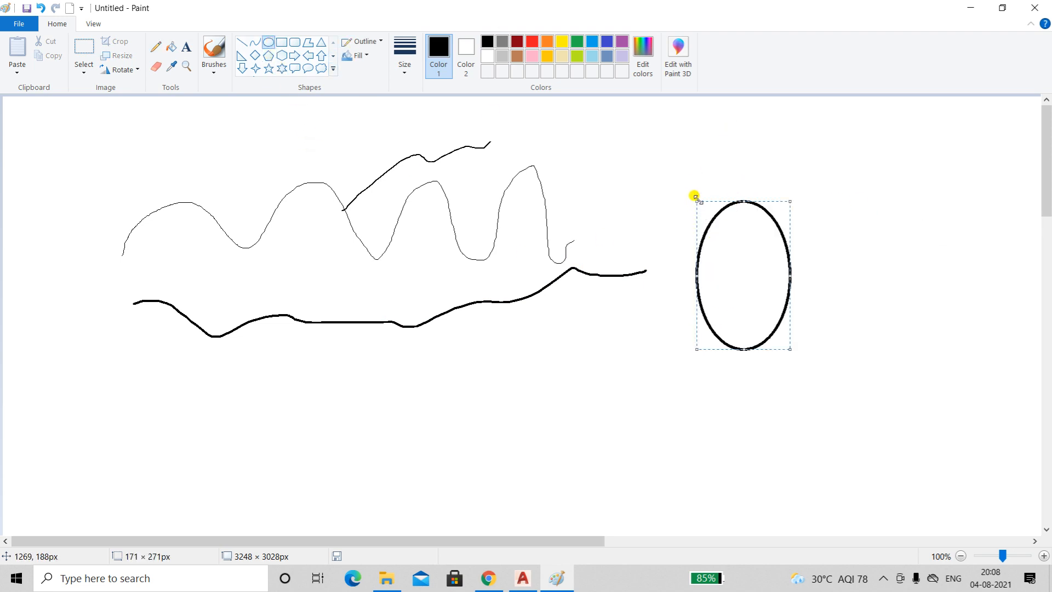
mouse_move(692, 198)
left_mouse_down()
mouse_move(658, 136)
mouse_move(750, 279)
mouse_move(665, 153)
mouse_move(707, 200)
left_mouse_up()
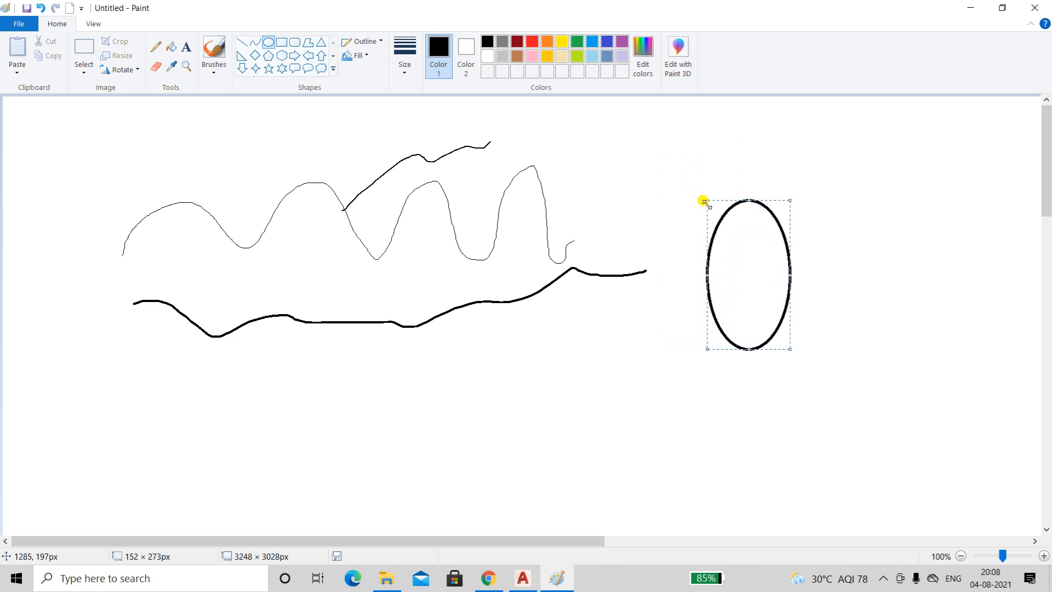
left_click_drag(708, 273, 665, 276)
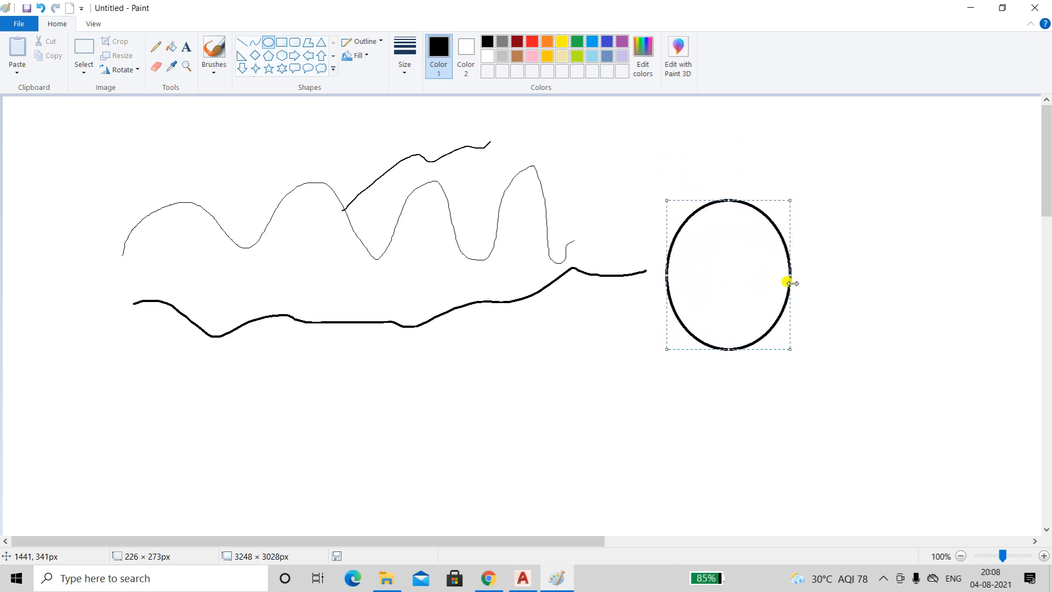
mouse_move(790, 276)
left_mouse_down()
mouse_move(833, 274)
mouse_move(748, 274)
mouse_move(773, 271)
left_mouse_up()
left_click(852, 232)
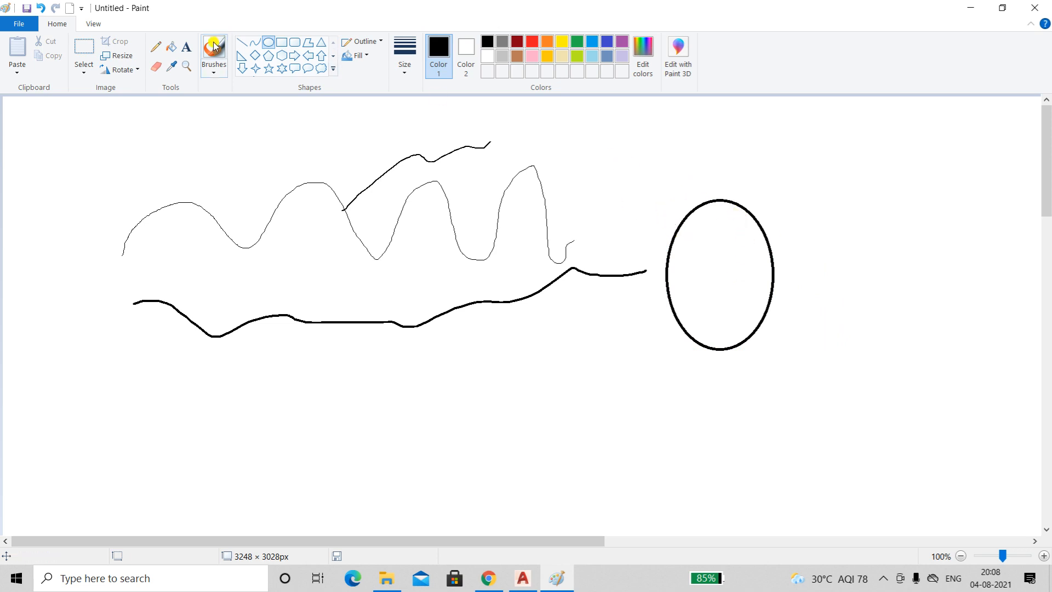
Step: Fill the inside of the ellipse with orange
left_click(174, 51)
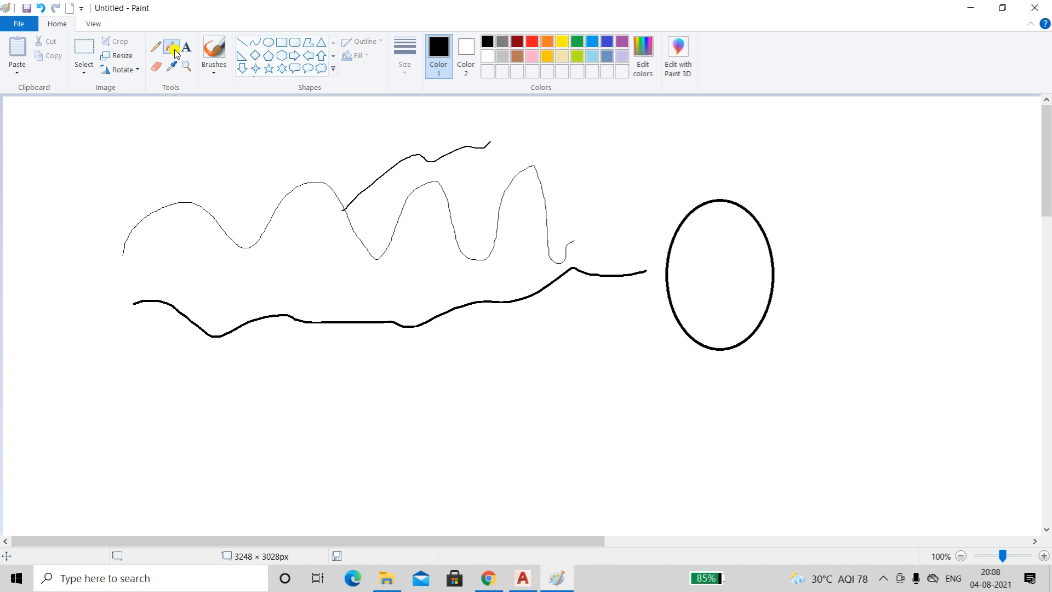
left_click(547, 41)
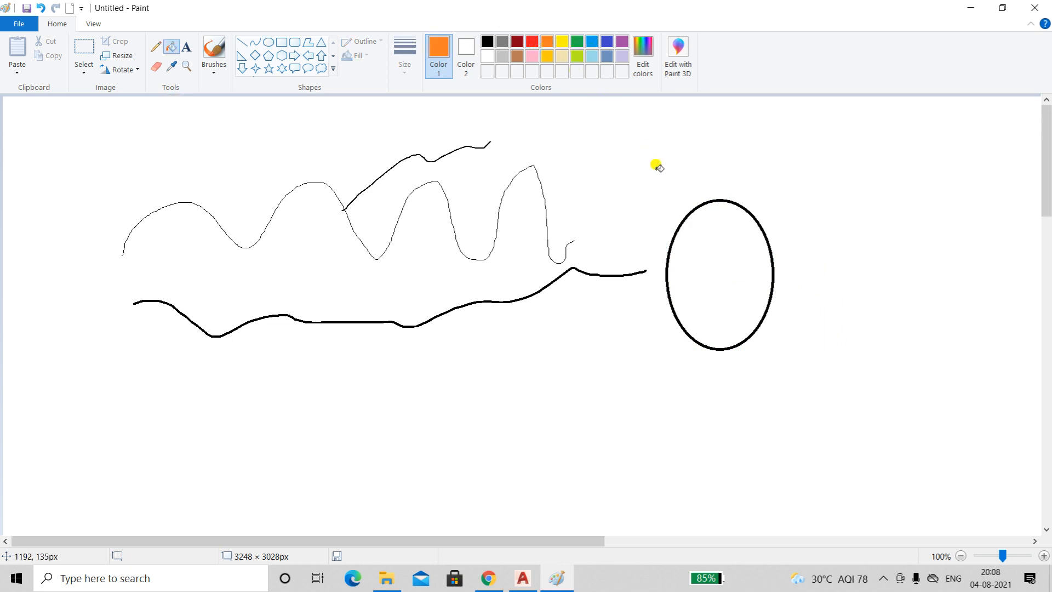
left_click(706, 234)
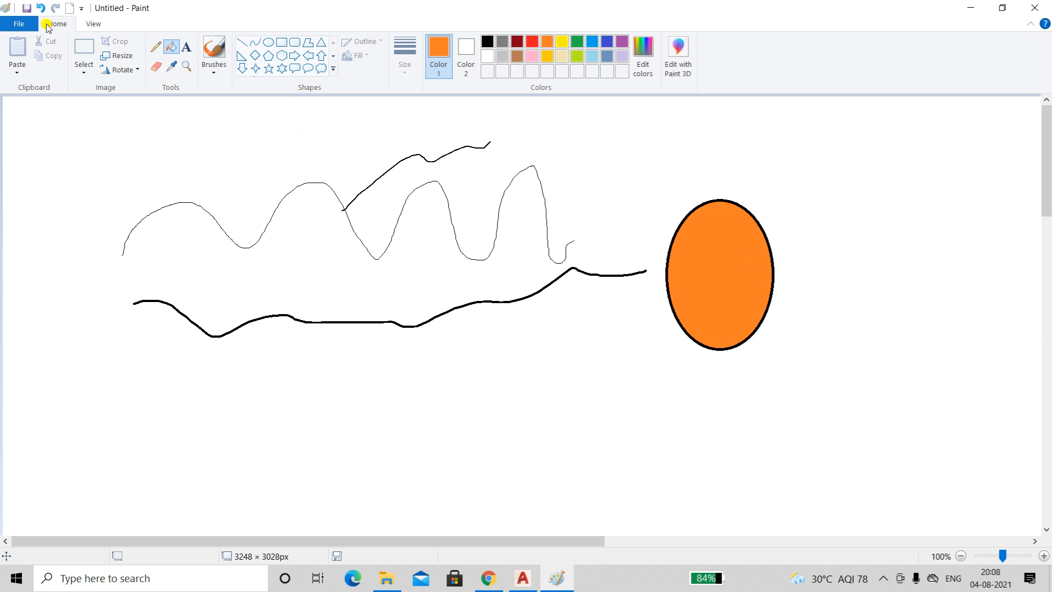
Step: Insert a text box about 546 × 66 px above the thin wave and write "malayalam" in it
left_click(187, 47)
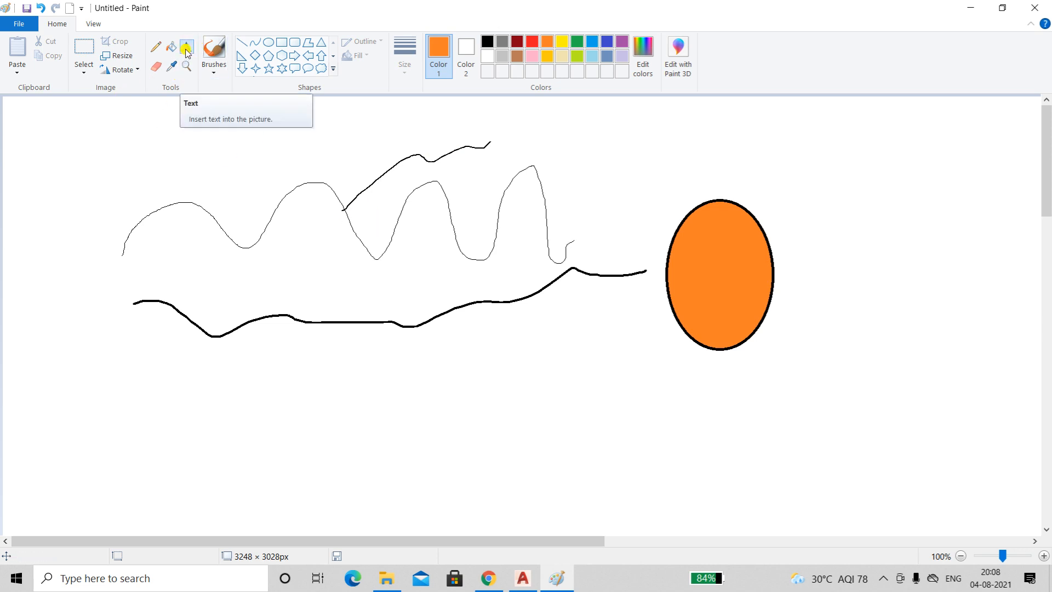
left_click_drag(50, 137, 351, 172)
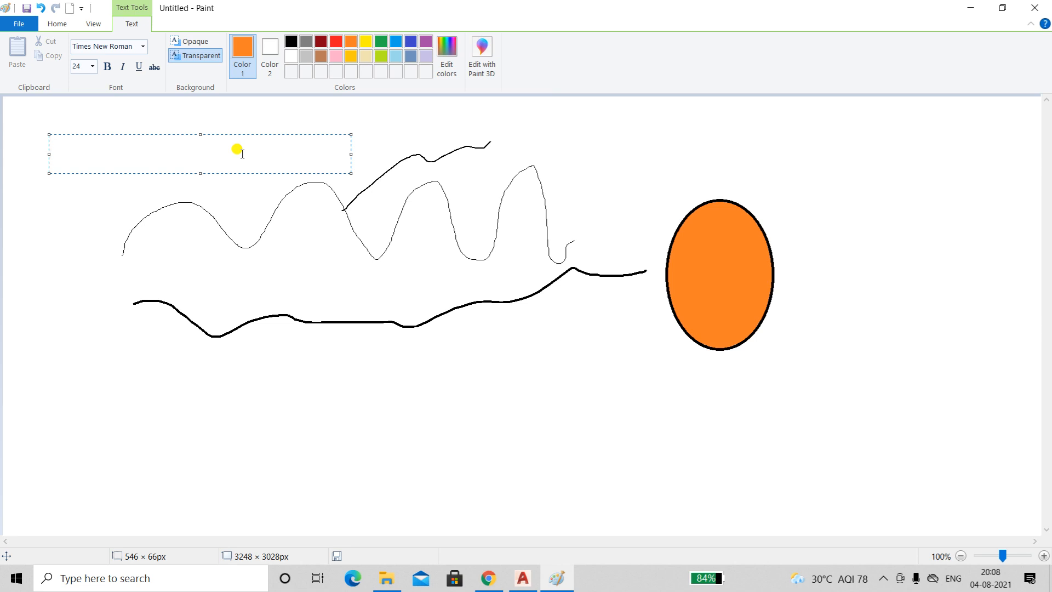
type("malayalm")
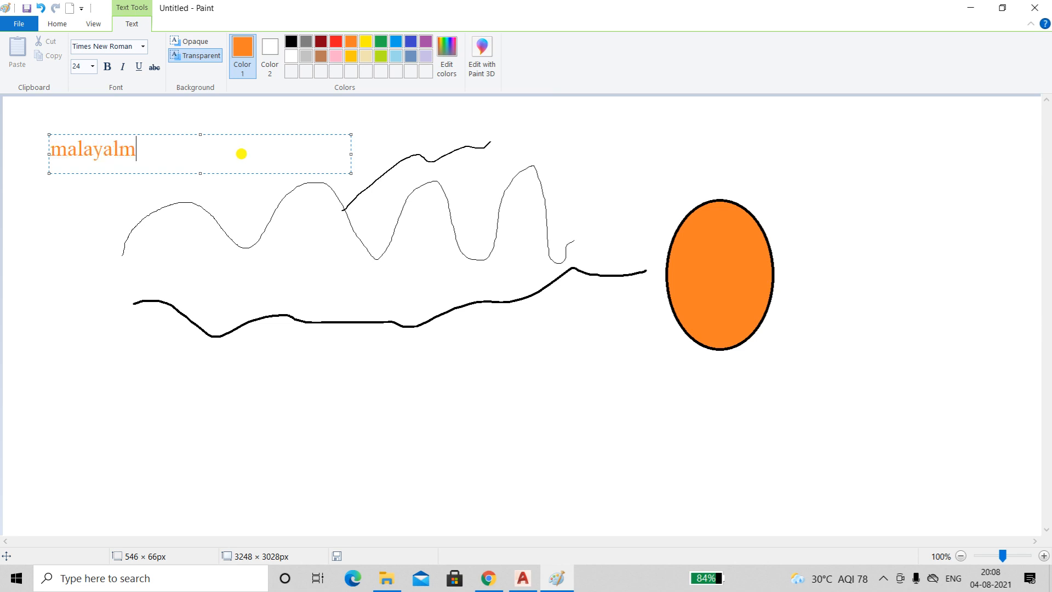
key("BackSpace")
type("am")
Step: Recolour the text "malayalam" dark red, yellow and lastly green, and place it on the canvas
left_click(323, 46)
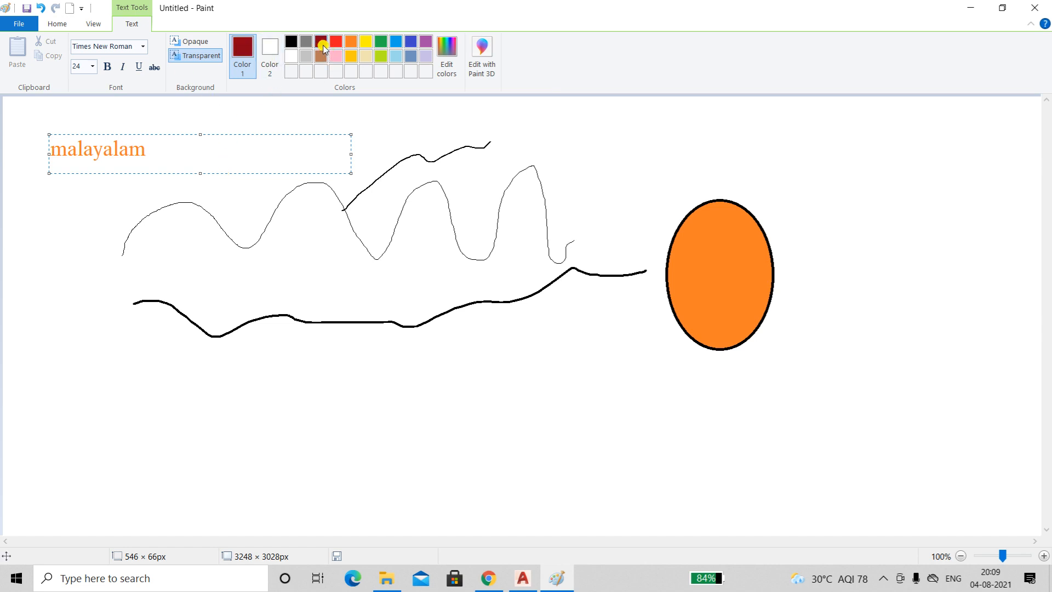
left_click_drag(146, 147, 38, 141)
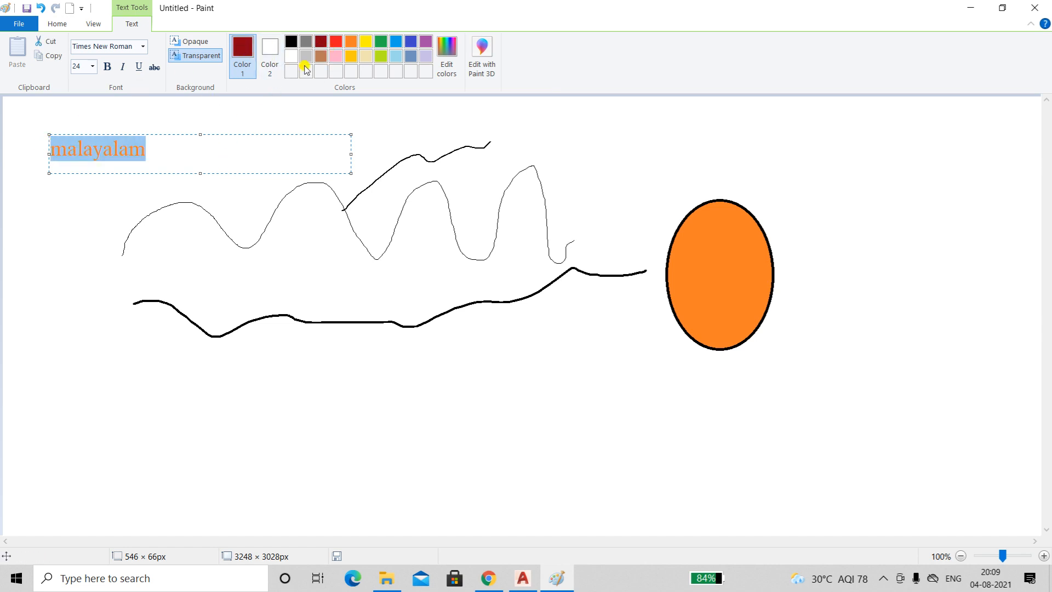
left_click(322, 46)
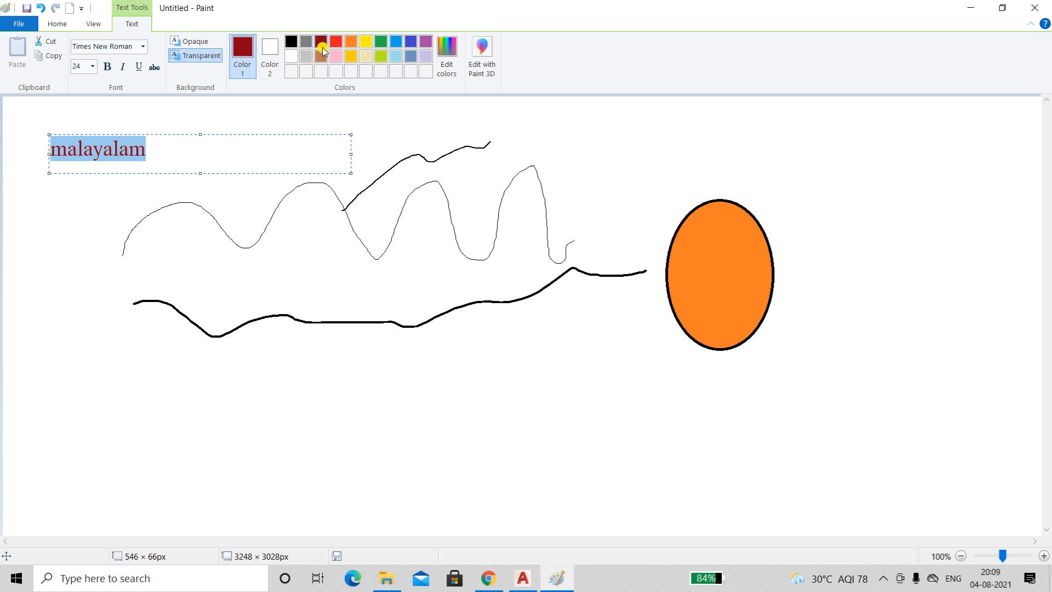
left_click(366, 41)
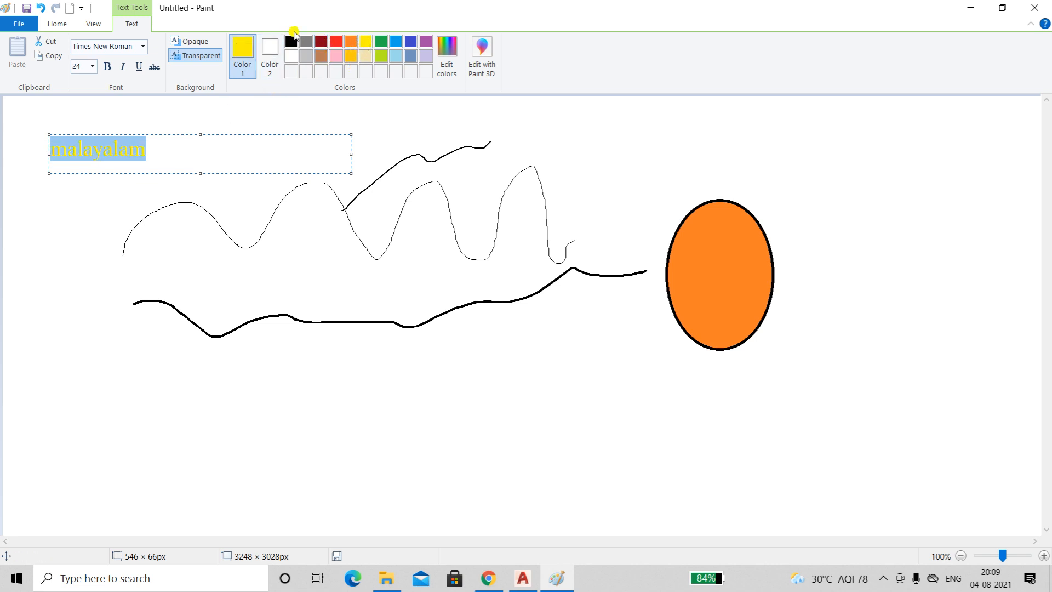
left_click(381, 42)
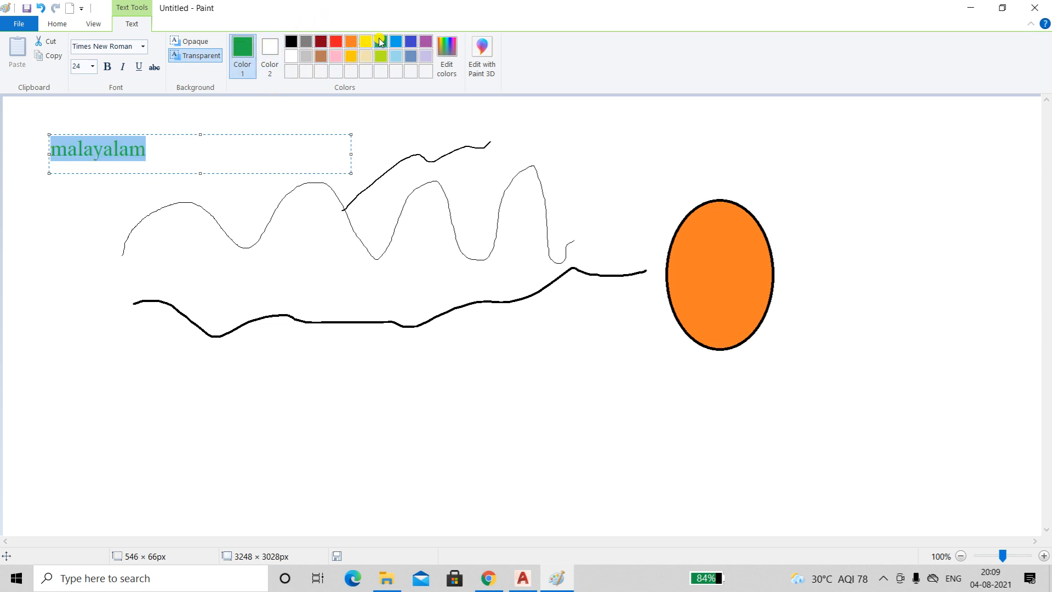
left_click(252, 109)
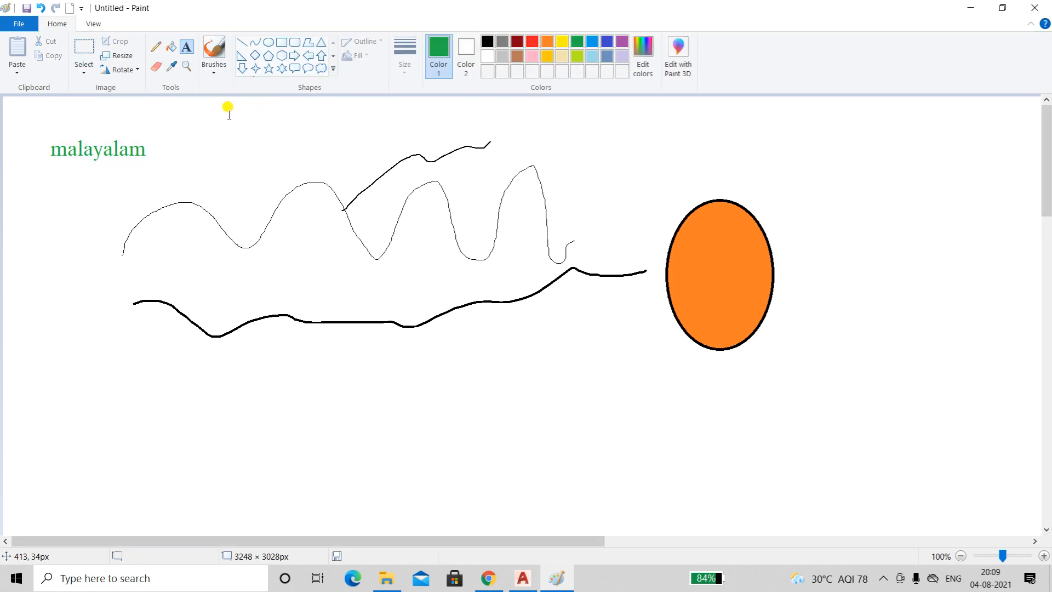
Step: Erase the word "malayalam", the long thick stroke, parts of the thin wave and a strip of the orange ellipse, enlarging the eraser
left_click(156, 68)
mouse_move(139, 152)
left_mouse_down()
mouse_move(148, 160)
mouse_move(132, 160)
mouse_move(146, 148)
mouse_move(128, 147)
left_mouse_up()
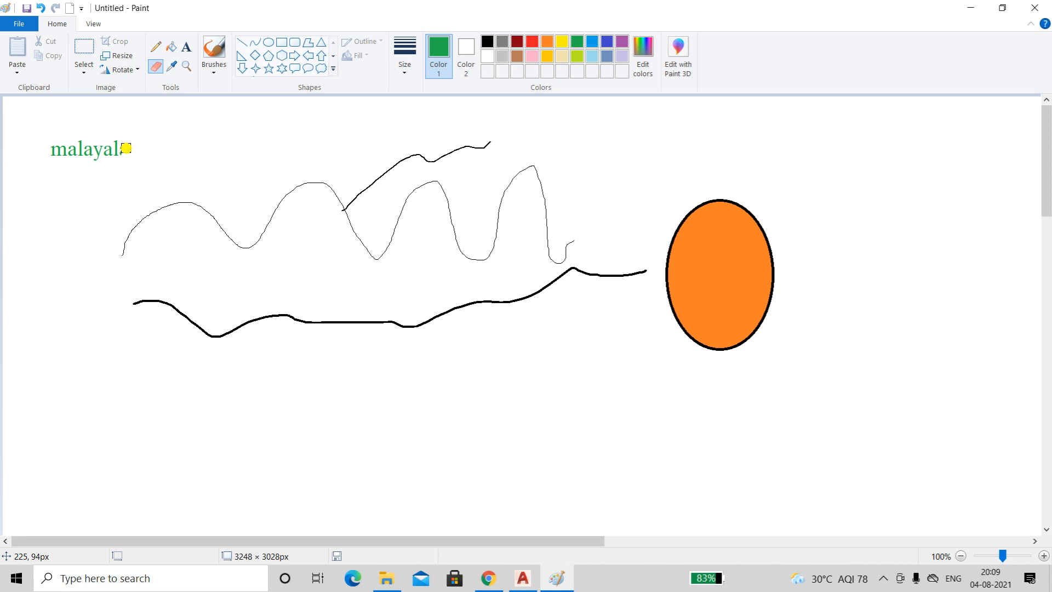
key("ctrl+plus")
key("ctrl+plus")
key("ctrl+plus")
left_click_drag(134, 155, 61, 153)
left_click_drag(117, 297, 162, 306)
mouse_move(133, 240)
left_mouse_down()
mouse_move(161, 329)
mouse_move(285, 290)
mouse_move(274, 268)
mouse_move(211, 266)
mouse_move(153, 309)
mouse_move(98, 316)
mouse_move(114, 310)
mouse_move(108, 238)
mouse_move(234, 232)
mouse_move(441, 299)
mouse_move(319, 302)
mouse_move(402, 316)
left_mouse_up()
left_click_drag(538, 283, 360, 294)
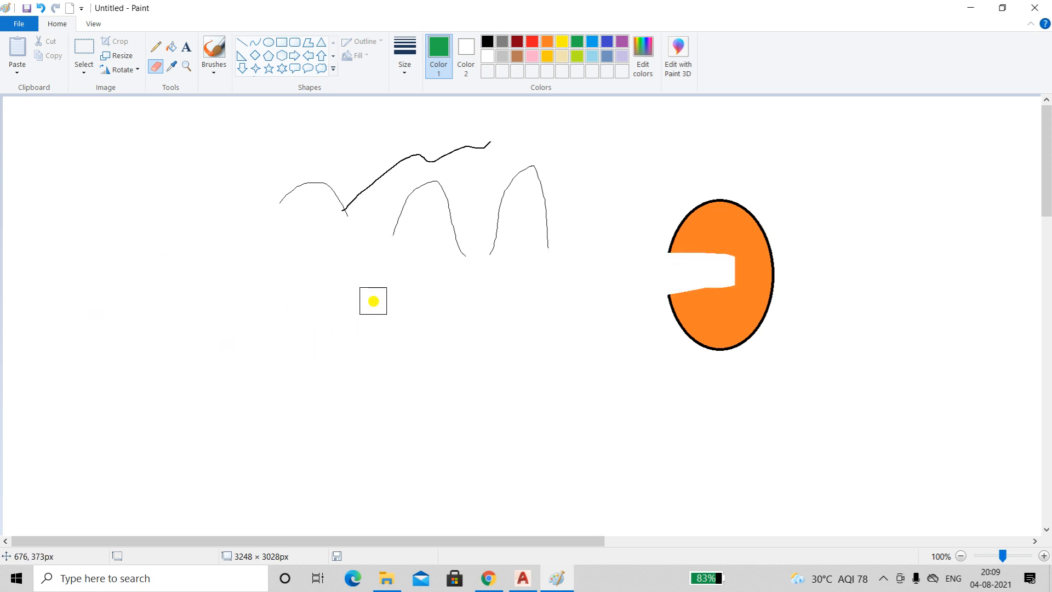
Step: Select an area of about 1095 × 503 px around all remaining drawings and delete its contents
left_click(76, 57)
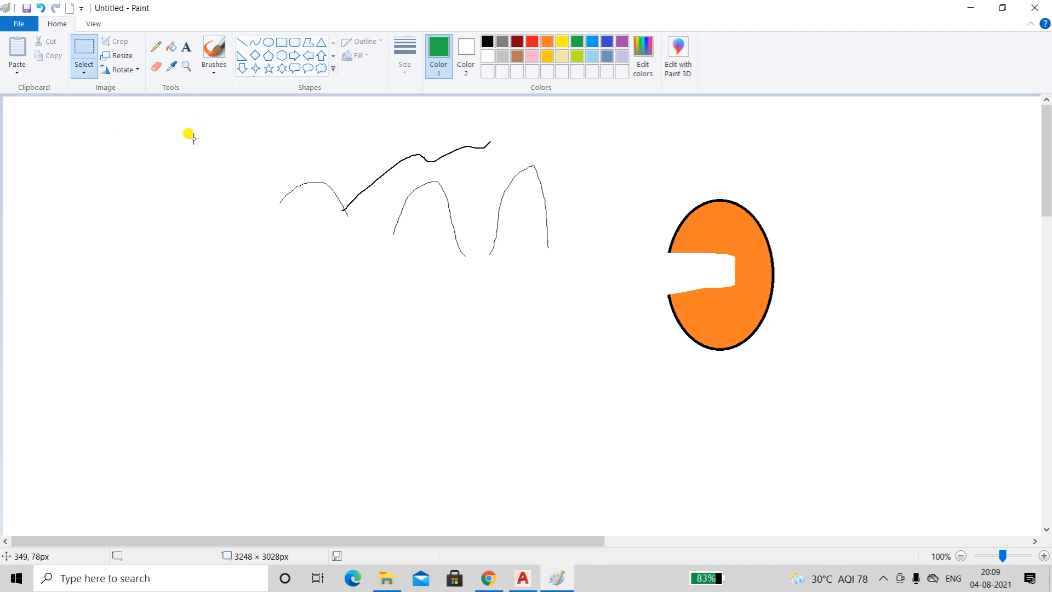
left_click_drag(211, 114, 812, 390)
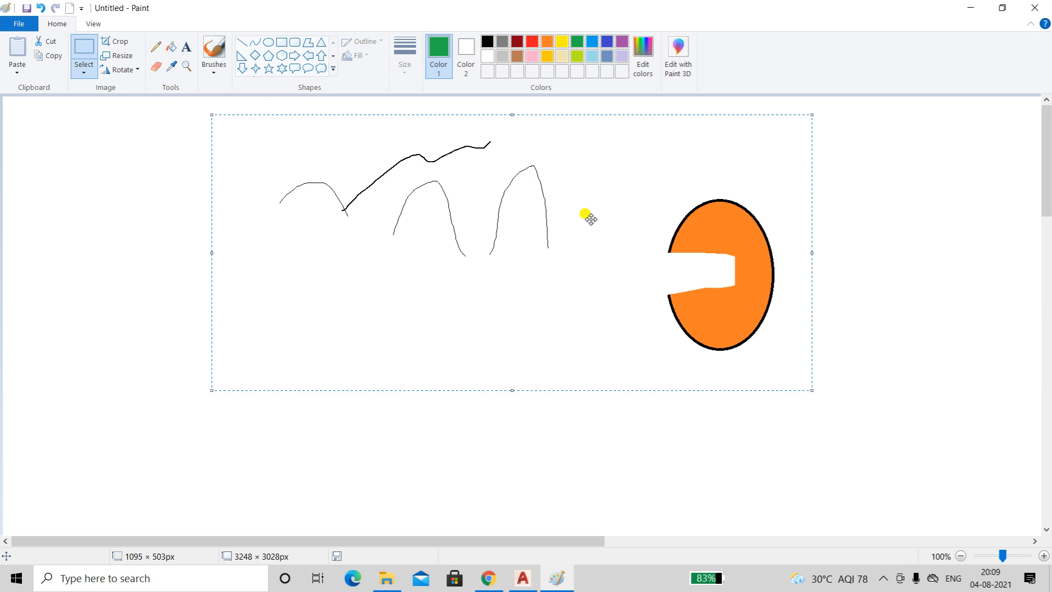
key("Delete")
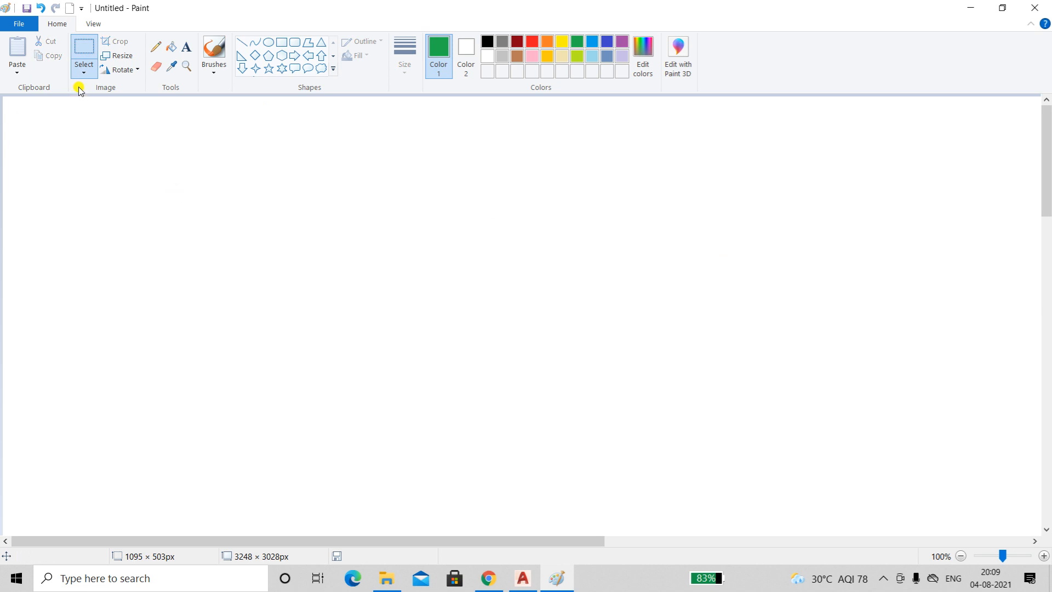
Step: Draw a green outlined ellipse about 361 × 304 px on the empty canvas
left_click(268, 42)
left_click_drag(192, 233, 390, 398)
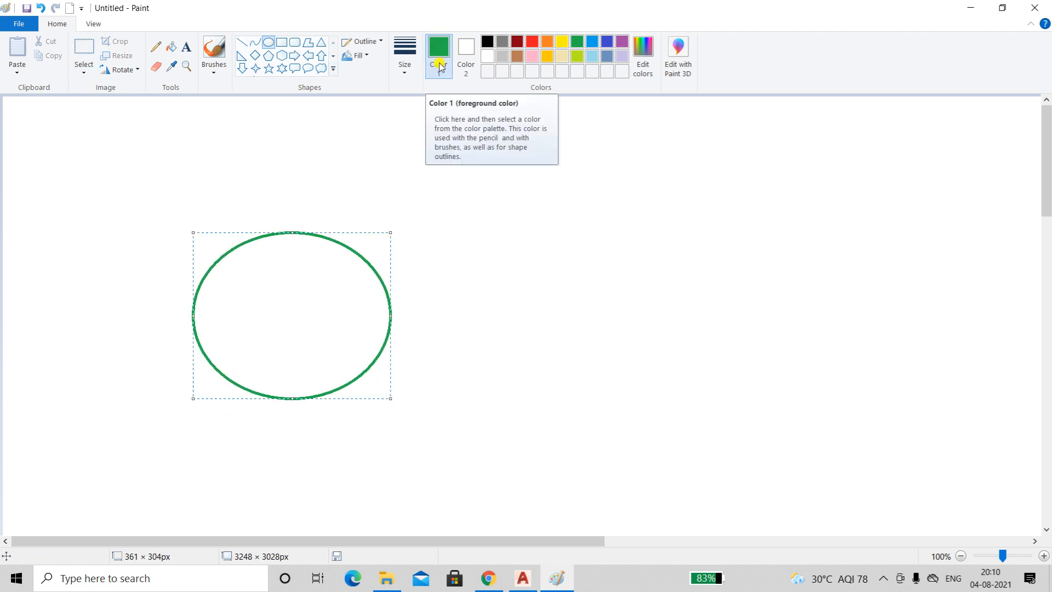
Step: Recolour the ellipse's green outline black and place it on the canvas
left_click(490, 43)
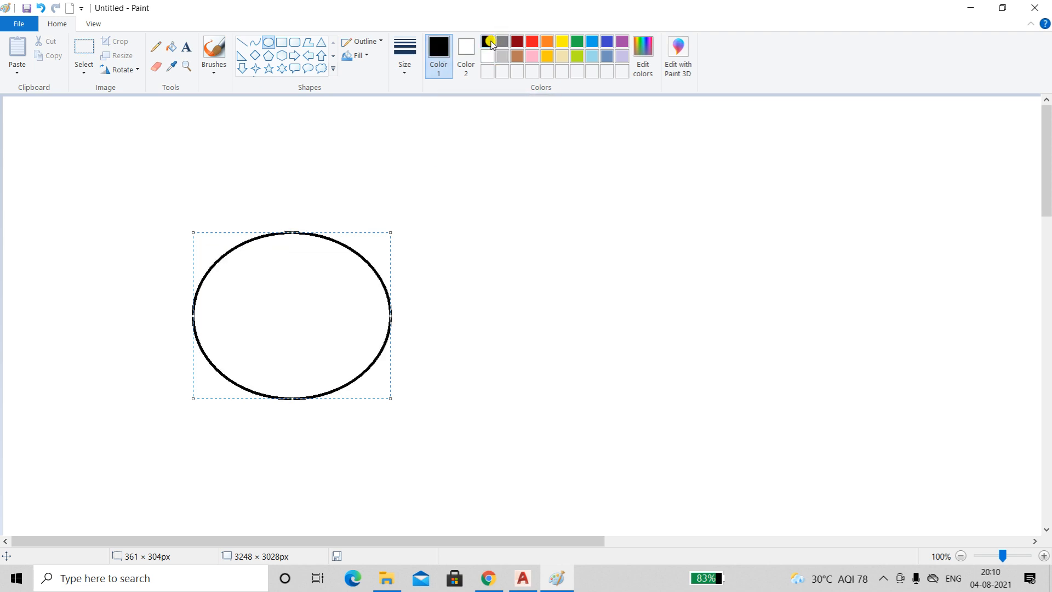
left_click(515, 253)
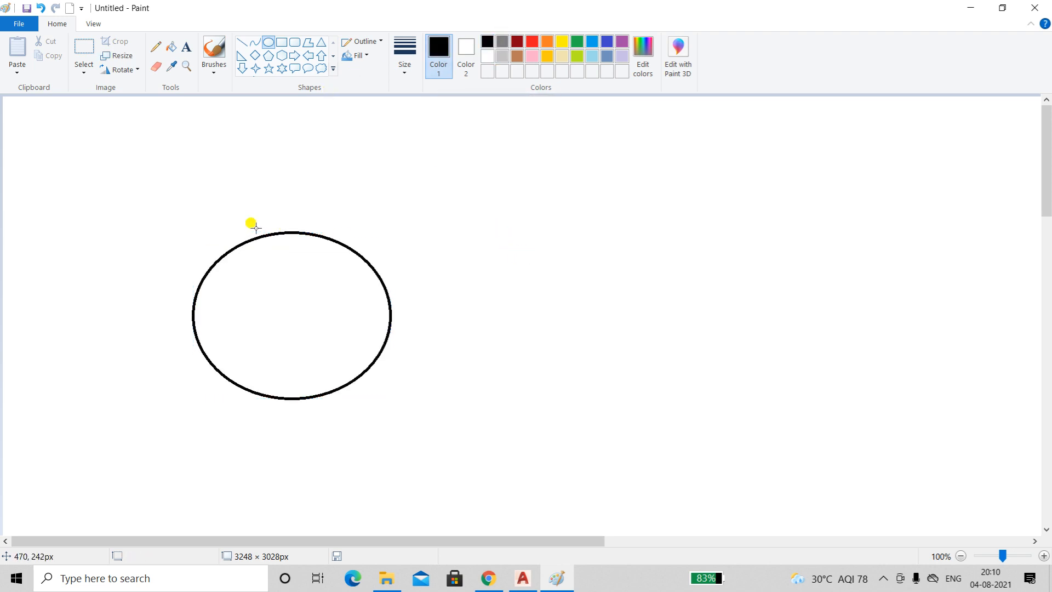
Step: Draw a narrow ellipse about 10 × 356 px beside the black ellipse and delete it
left_click_drag(175, 207, 179, 400)
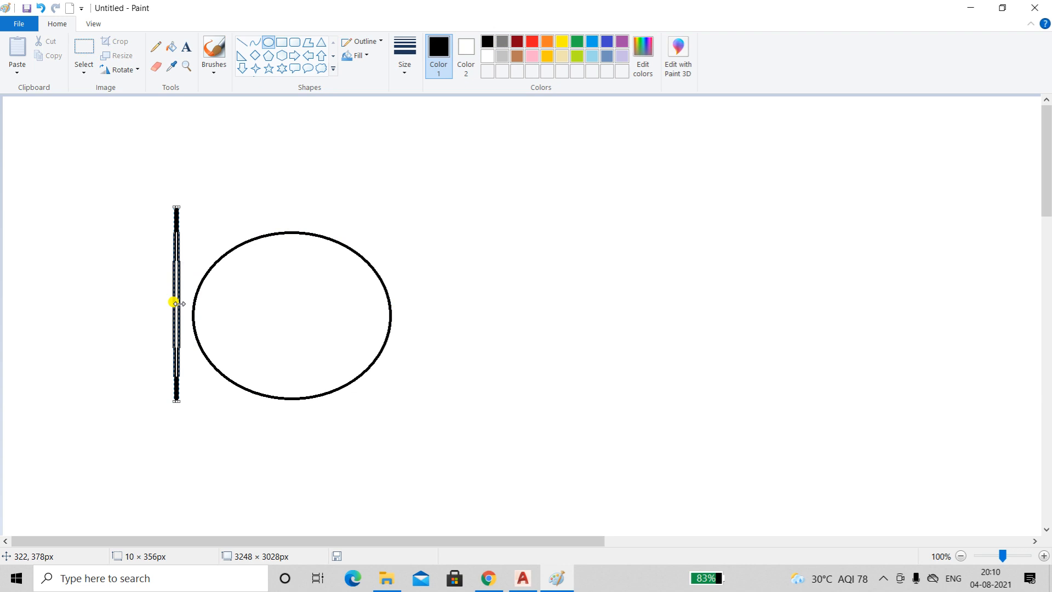
key("Delete")
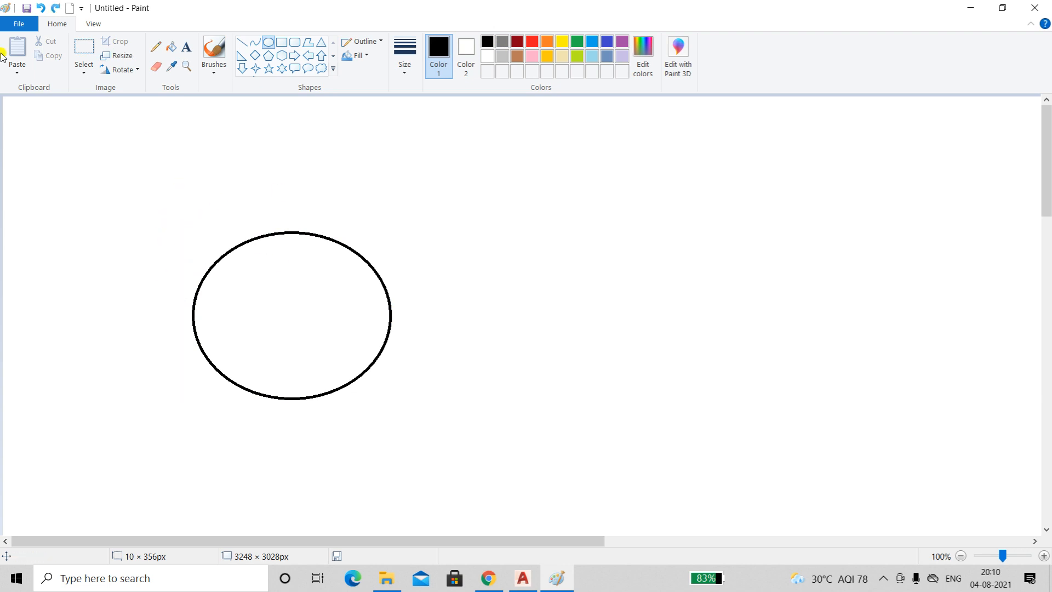
Step: Select an area of about 554 × 464 px around the ellipse, paste a copy beside the original, and delete that copy
left_click(80, 49)
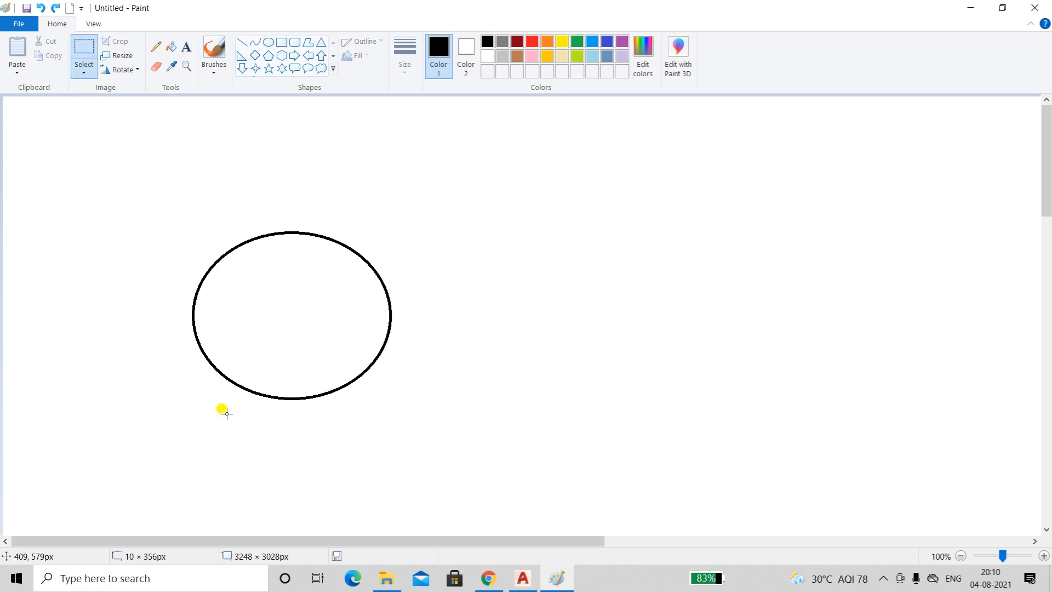
left_click_drag(156, 193, 459, 446)
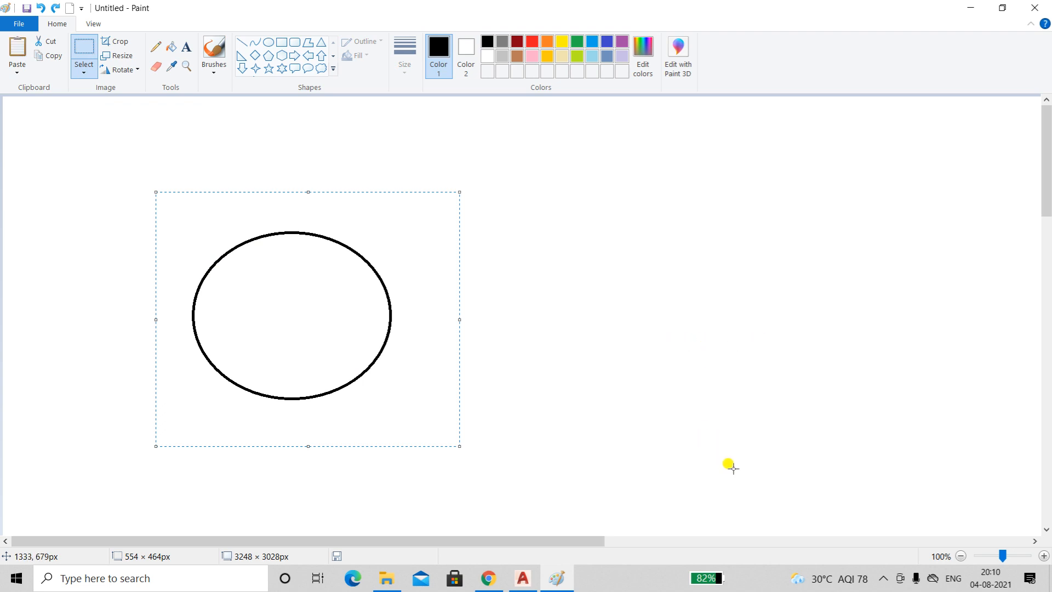
key("ctrl+v")
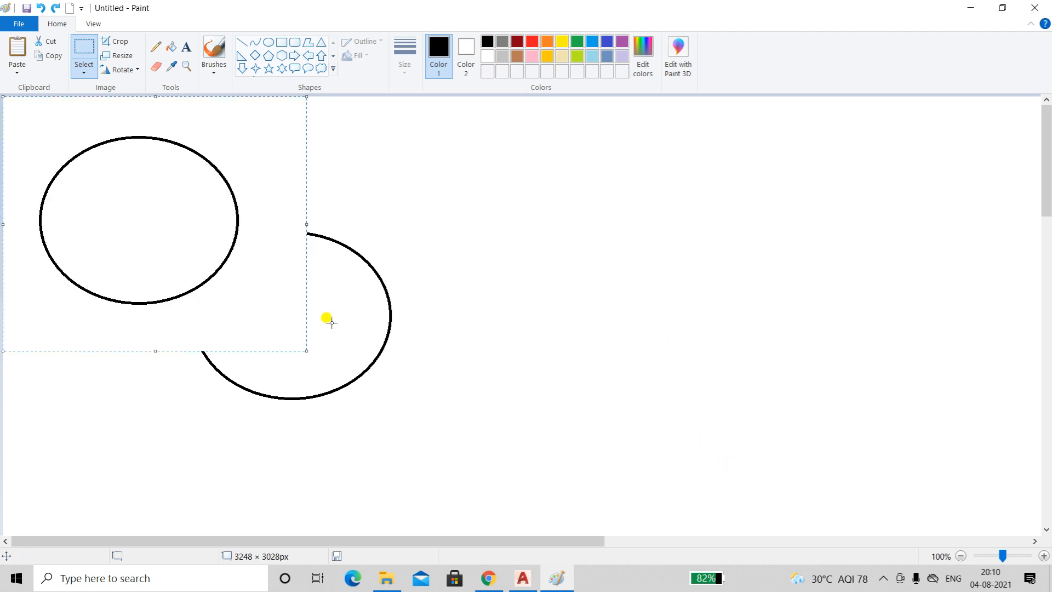
left_click_drag(116, 190, 561, 284)
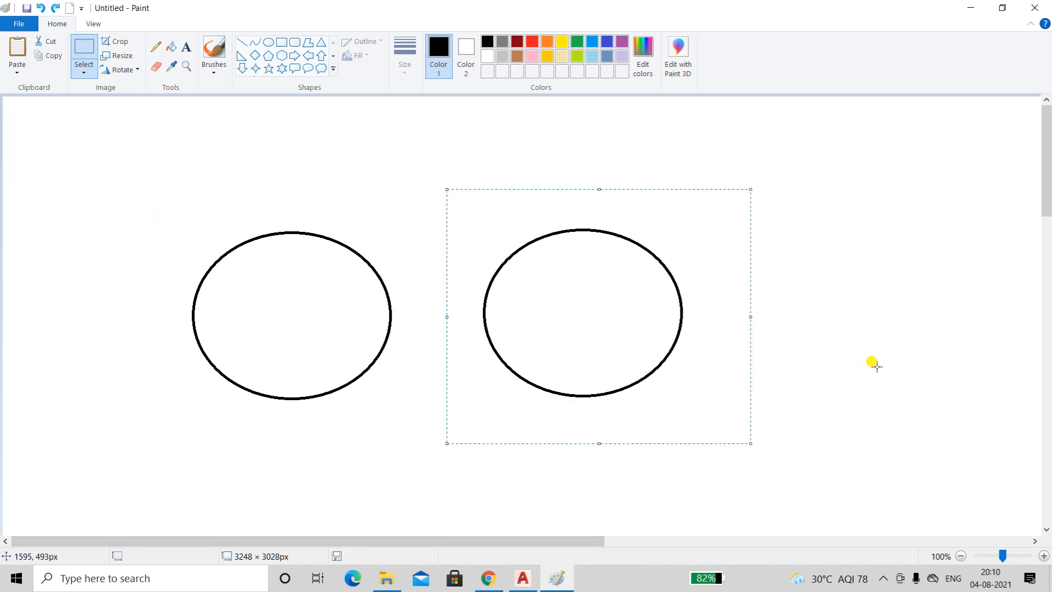
key("Delete")
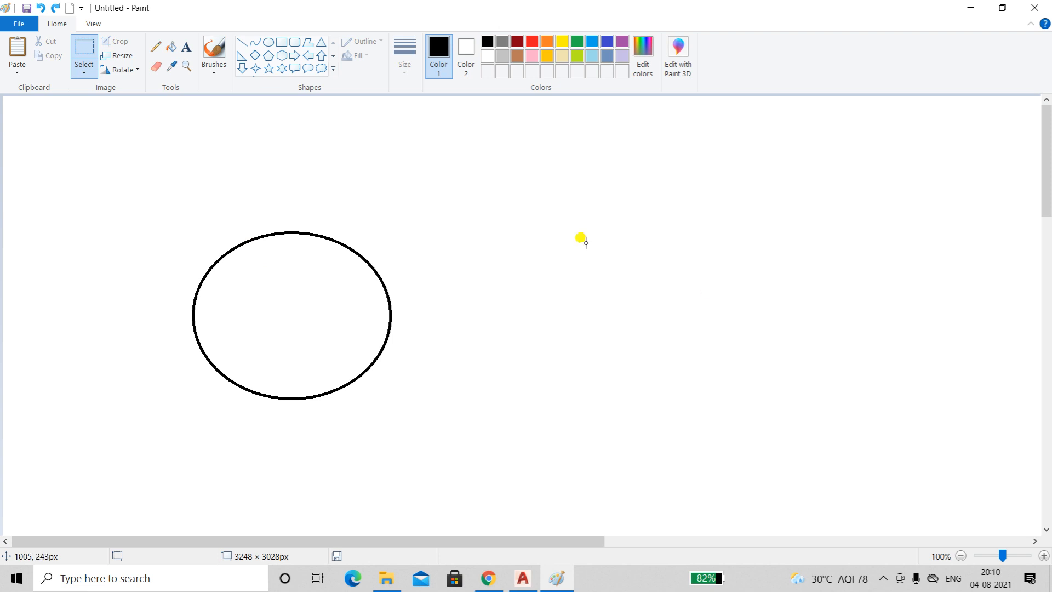
Step: Copy an area of about 709 × 605 px around the ellipse, paste it, and place the duplicate well to the right of the original
left_click_drag(143, 174, 531, 505)
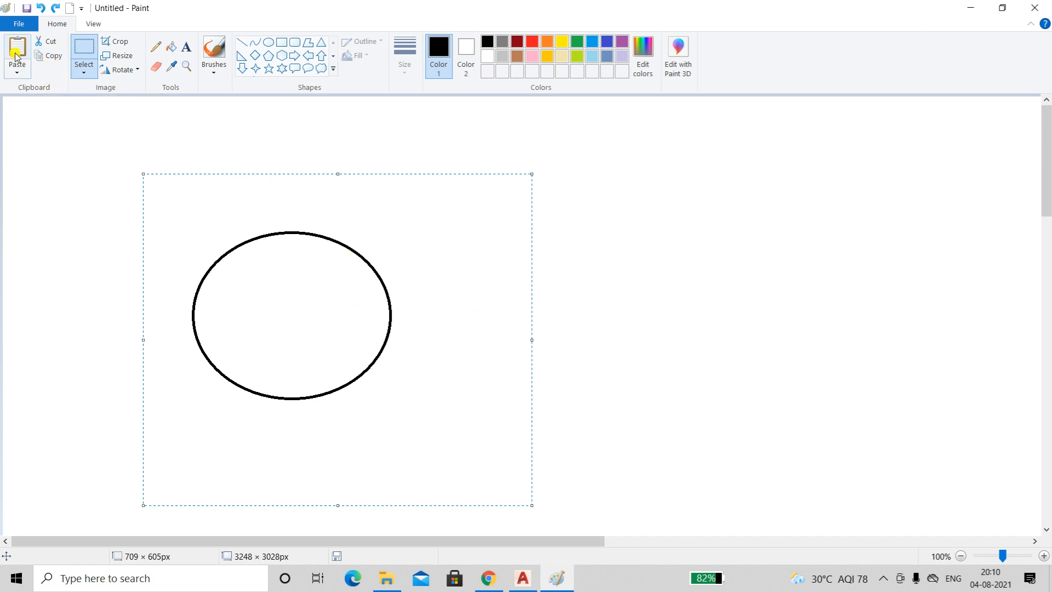
left_click(17, 69)
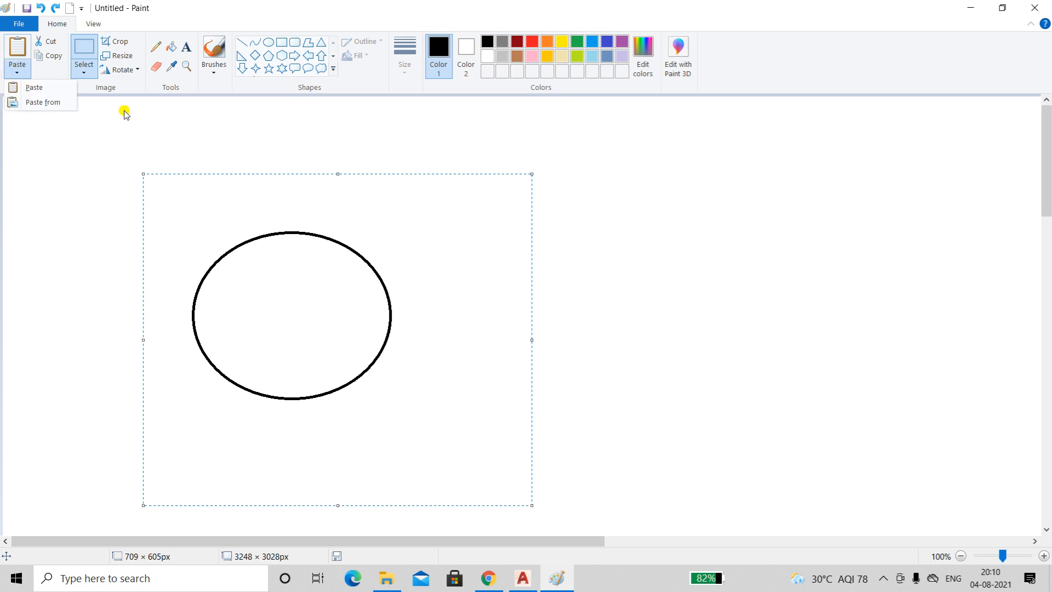
left_click(34, 88)
left_click_drag(132, 181, 742, 280)
left_click(486, 169)
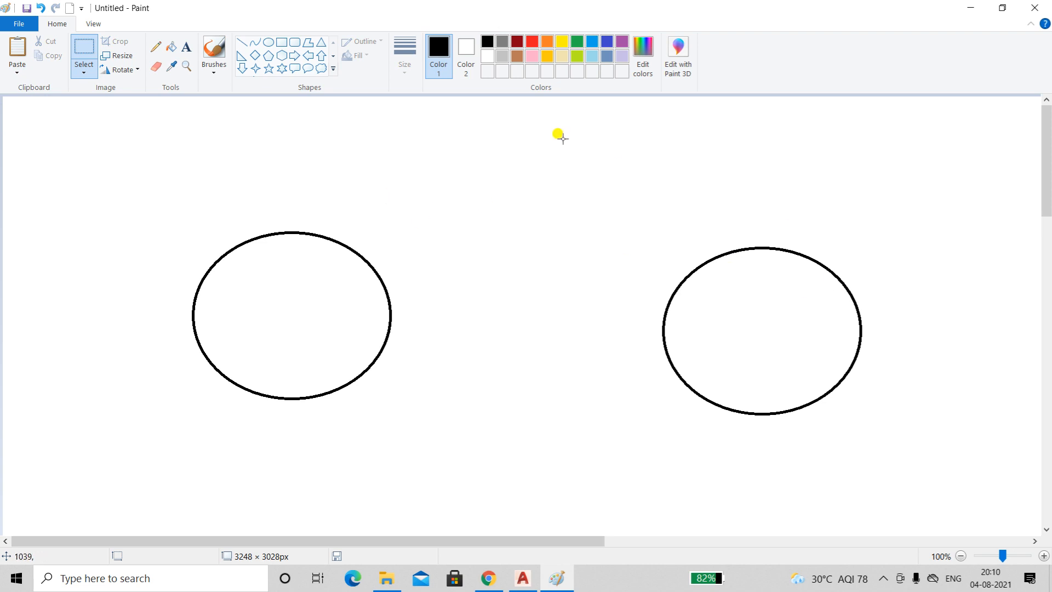
Step: Cut an area of about 573 × 531 px around the duplicate ellipse, paste it and place it closer to the original
left_click_drag(667, 161, 662, 371)
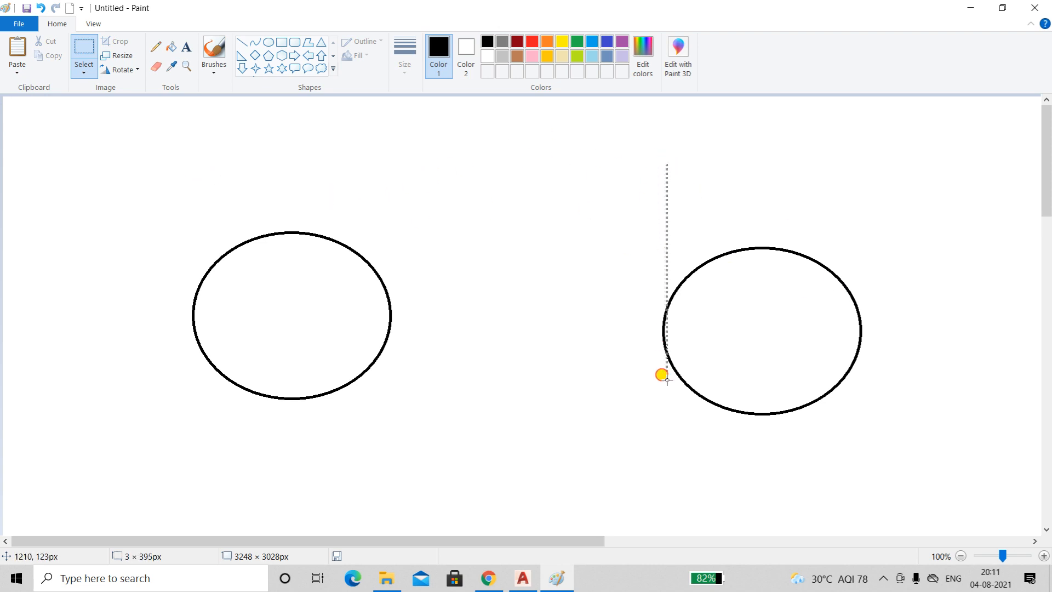
left_click_drag(607, 167, 921, 459)
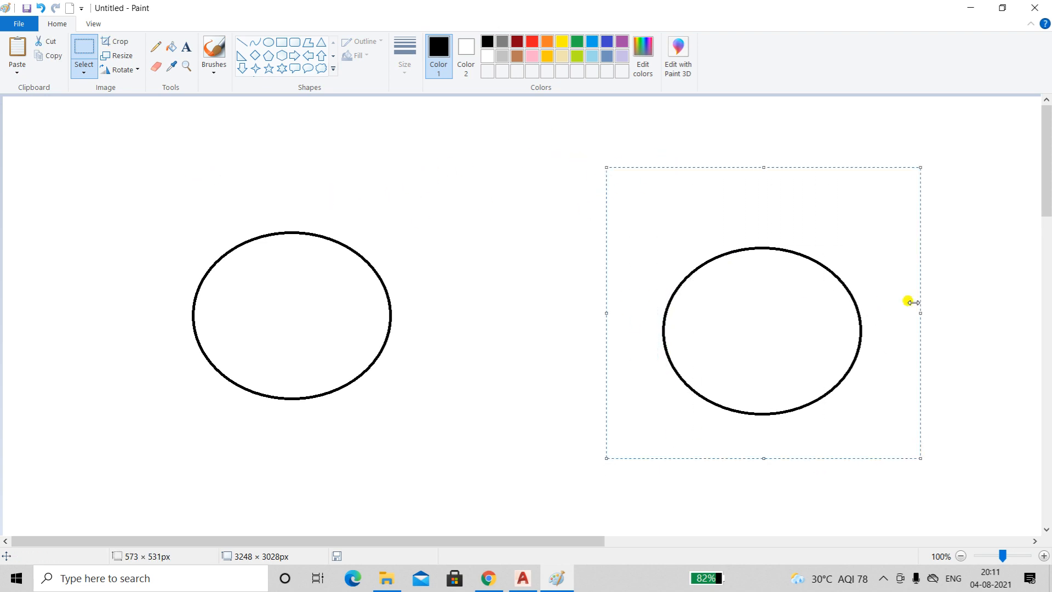
left_click(51, 42)
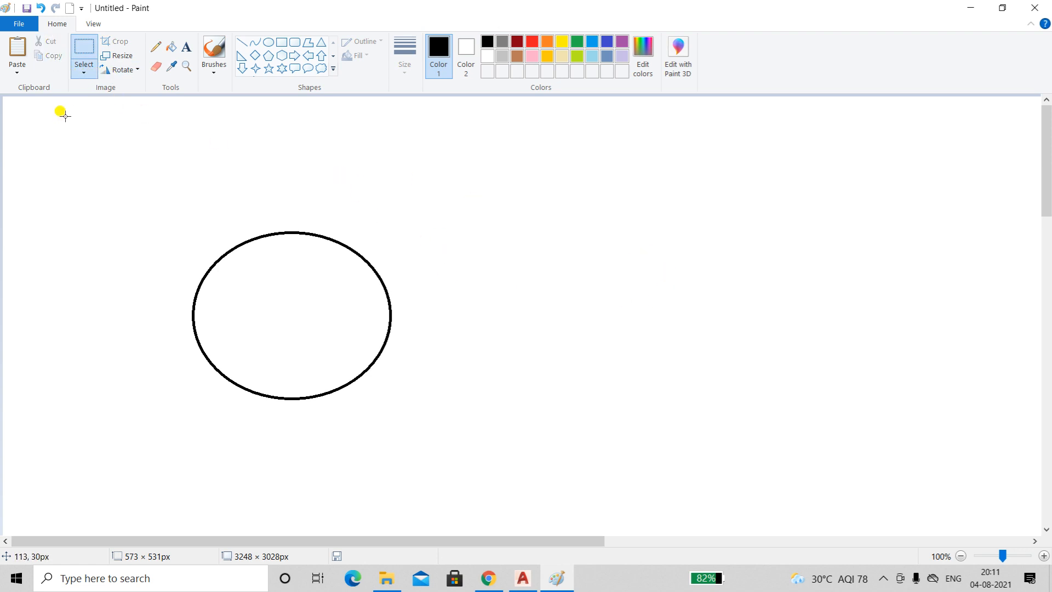
left_click(17, 72)
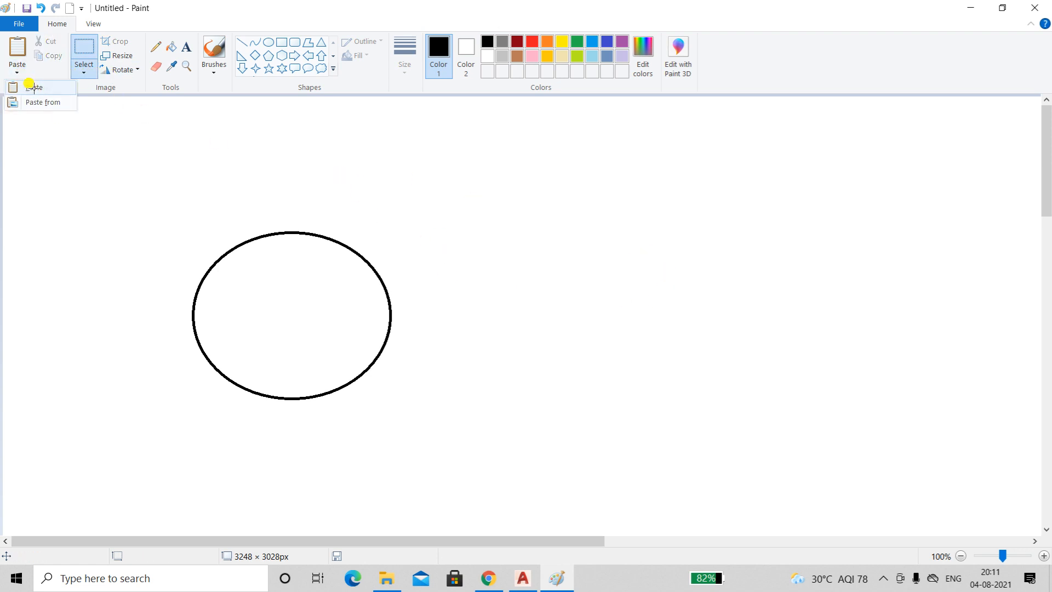
left_click(26, 89)
left_click_drag(173, 202, 572, 262)
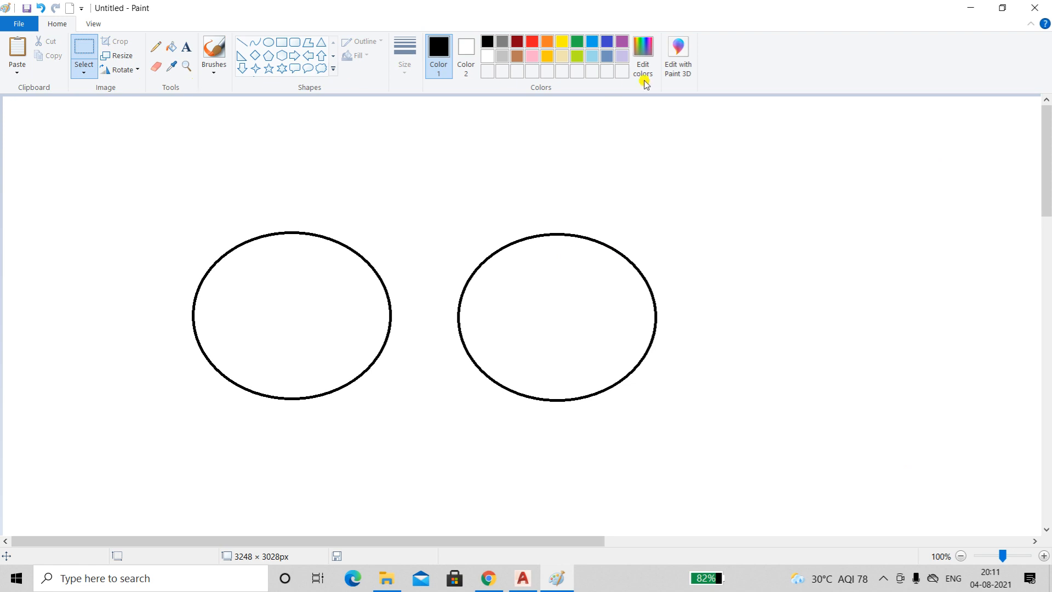
Step: Draw a narrow vertical rectangle across the left ellipse and a rectangle about 393 × 541 px overlapping the right ellipse
left_click(274, 38)
left_click_drag(313, 143, 320, 439)
left_click_drag(391, 145, 607, 439)
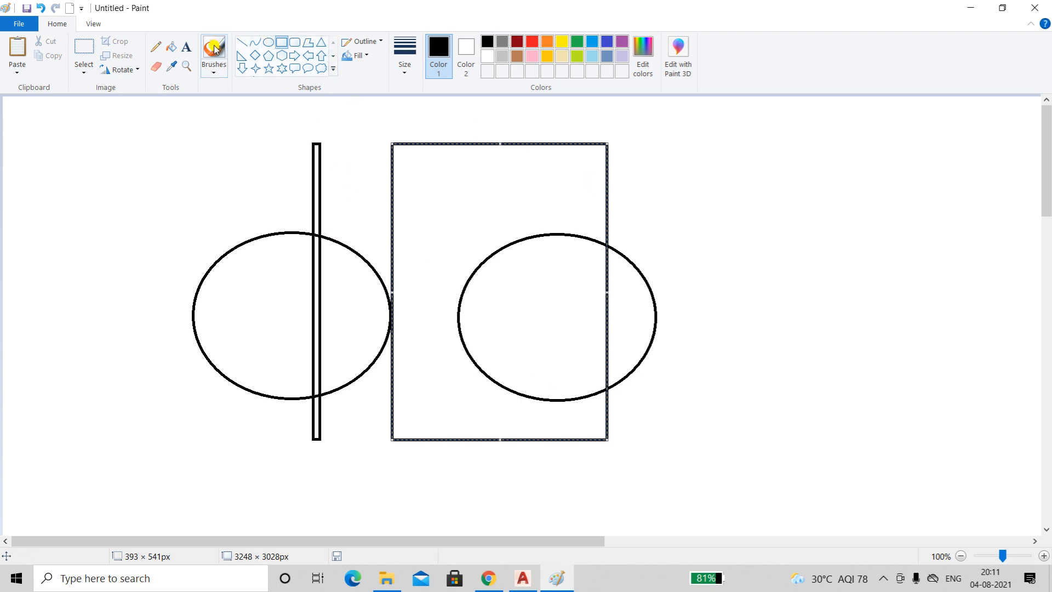
Step: Fill the right ellipse's area inside the large rectangle, the connected outlines and the left ellipse's larger part with yellow
left_click(172, 50)
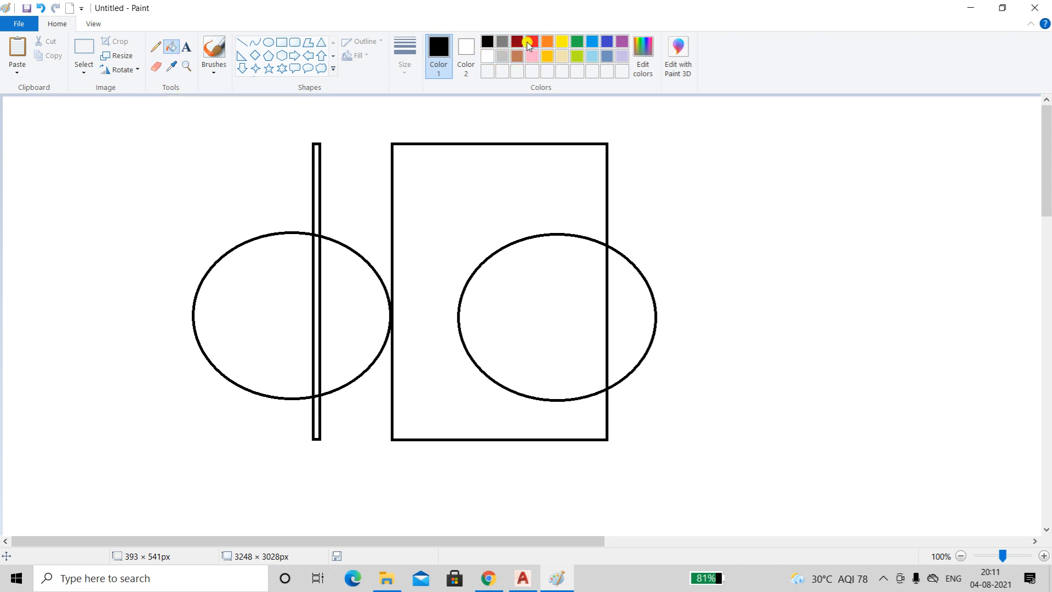
left_click(563, 44)
left_click(541, 285)
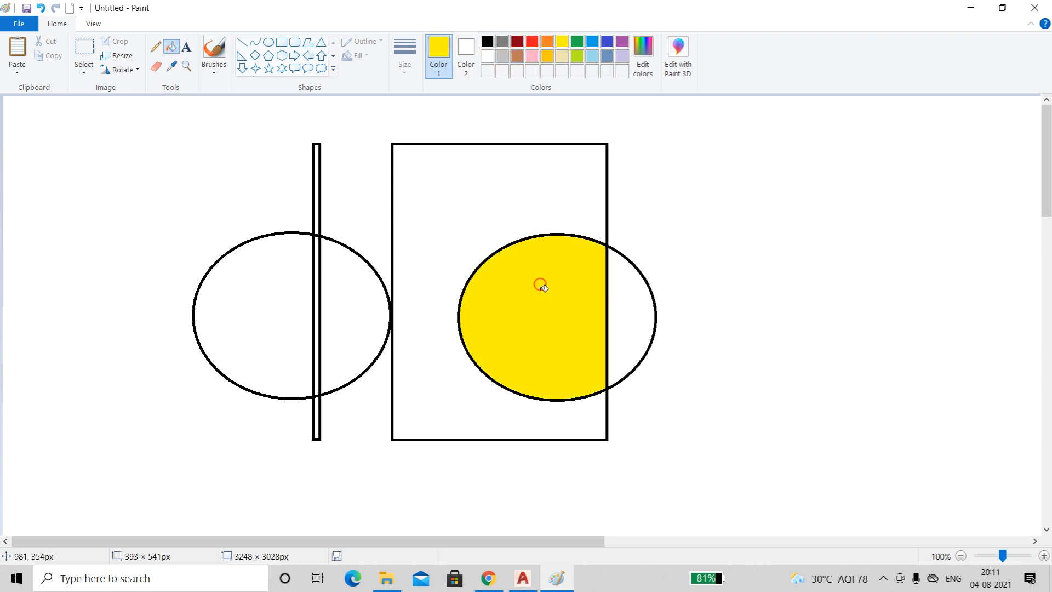
left_click(313, 286)
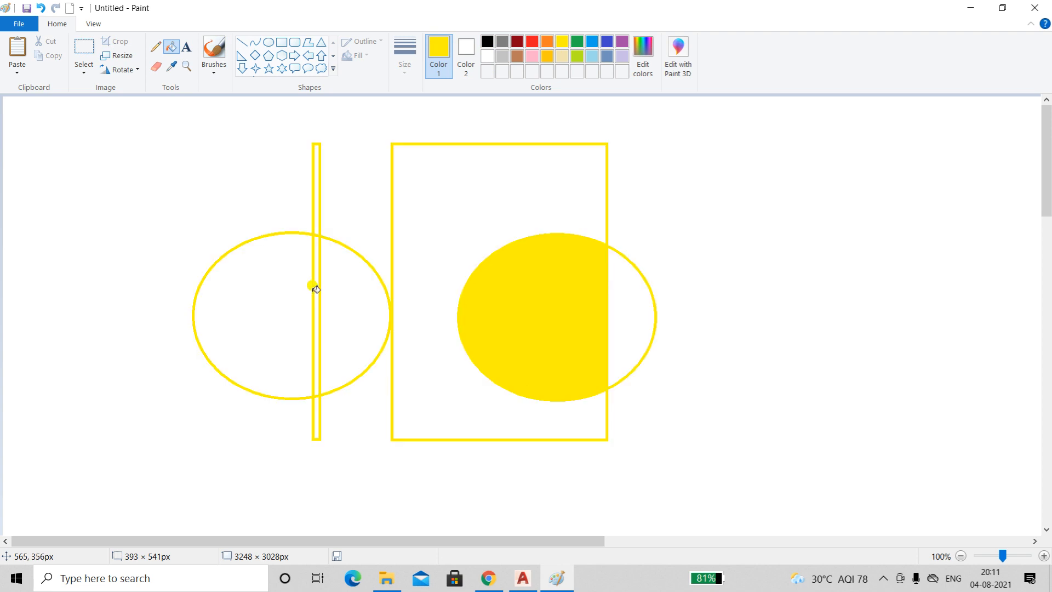
left_click(288, 270)
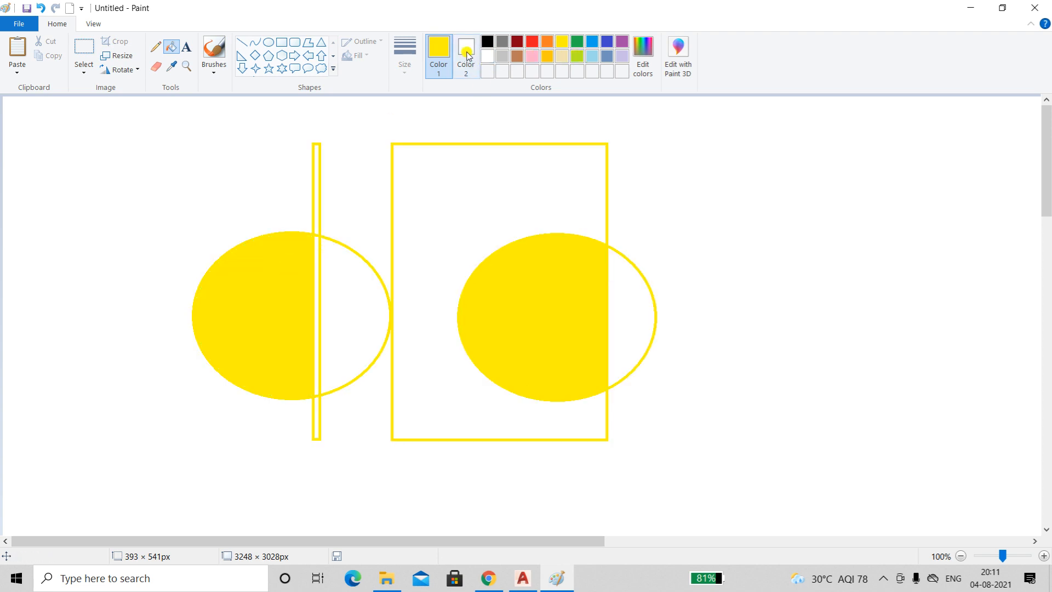
Step: Fill the left ellipse's right-hand section with green and recolour all connected yellow areas and outlines blue
left_click(488, 42)
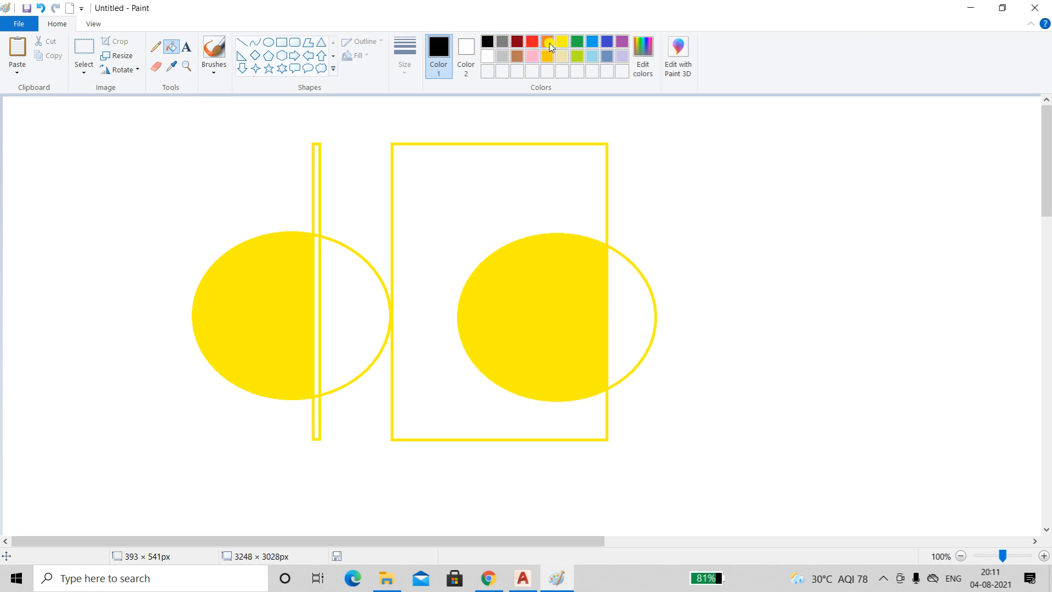
left_click(583, 40)
left_click(359, 278)
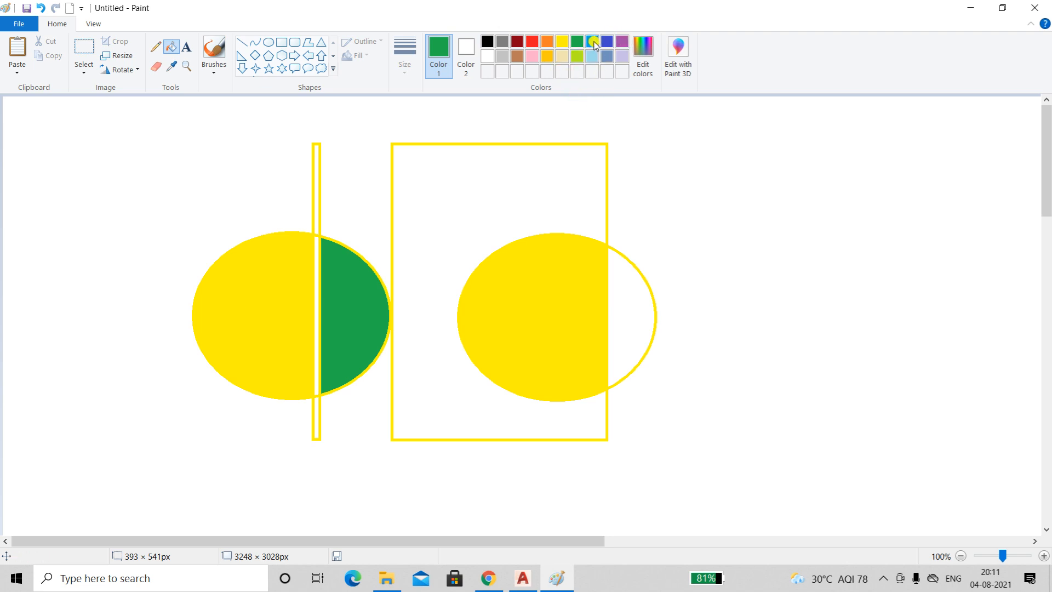
left_click(213, 300)
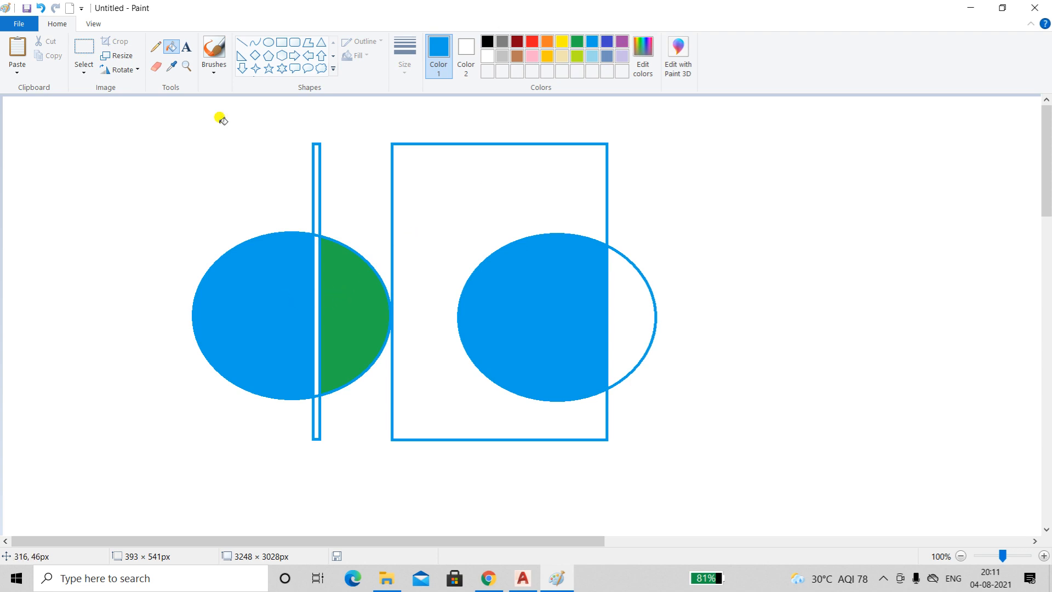
Step: Pick the green from the left ellipse with the Color picker and fill the large rectangle with it
left_click(175, 69)
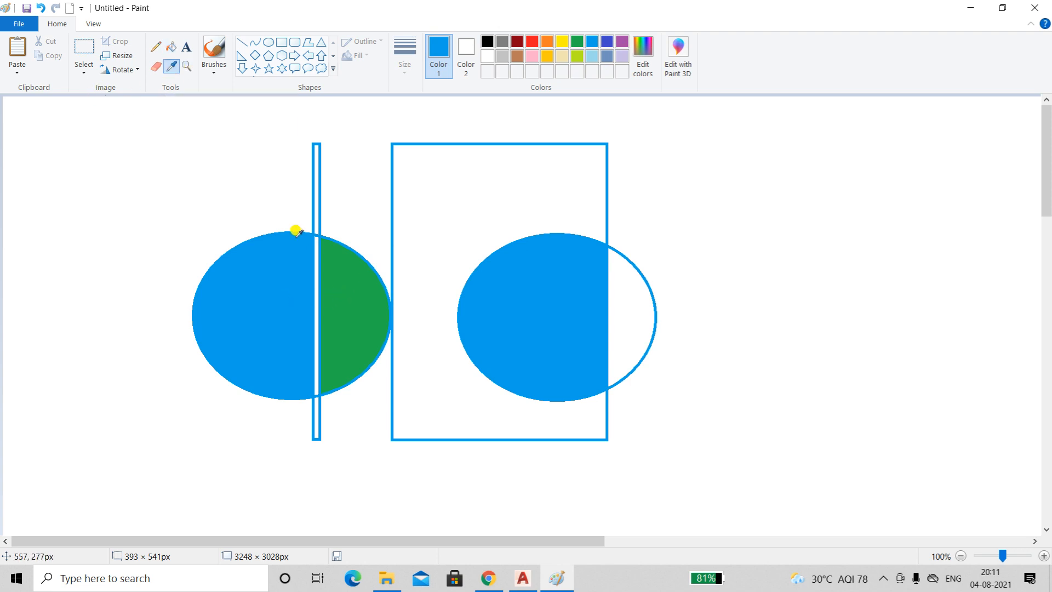
left_click(347, 288)
left_click(433, 204)
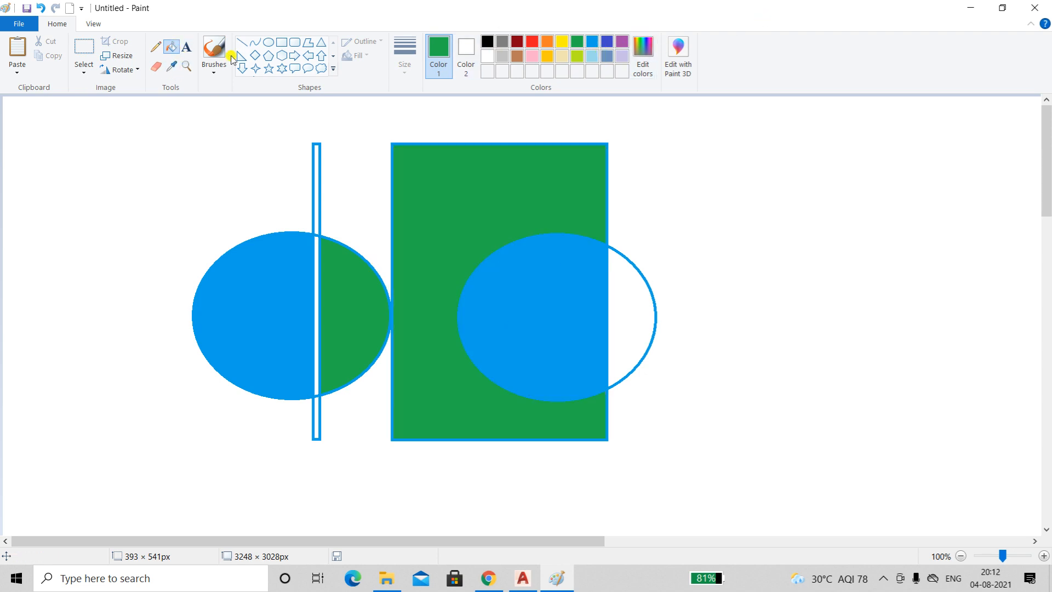
Step: Pick the blue from the left ellipse and fill the right ellipse's empty part outside the rectangle with it
left_click(174, 68)
left_click(272, 272)
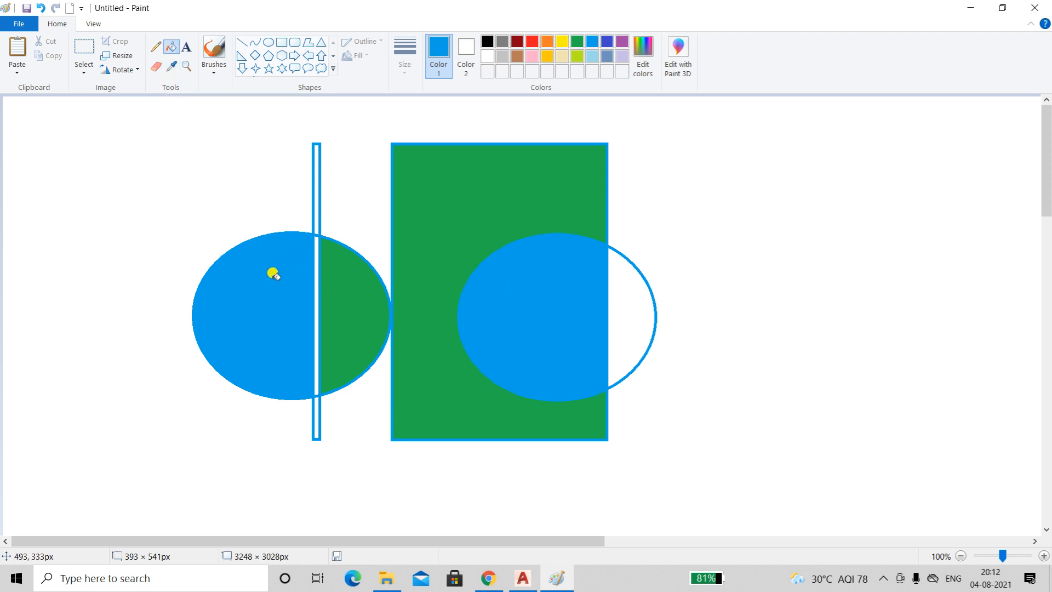
left_click(627, 291)
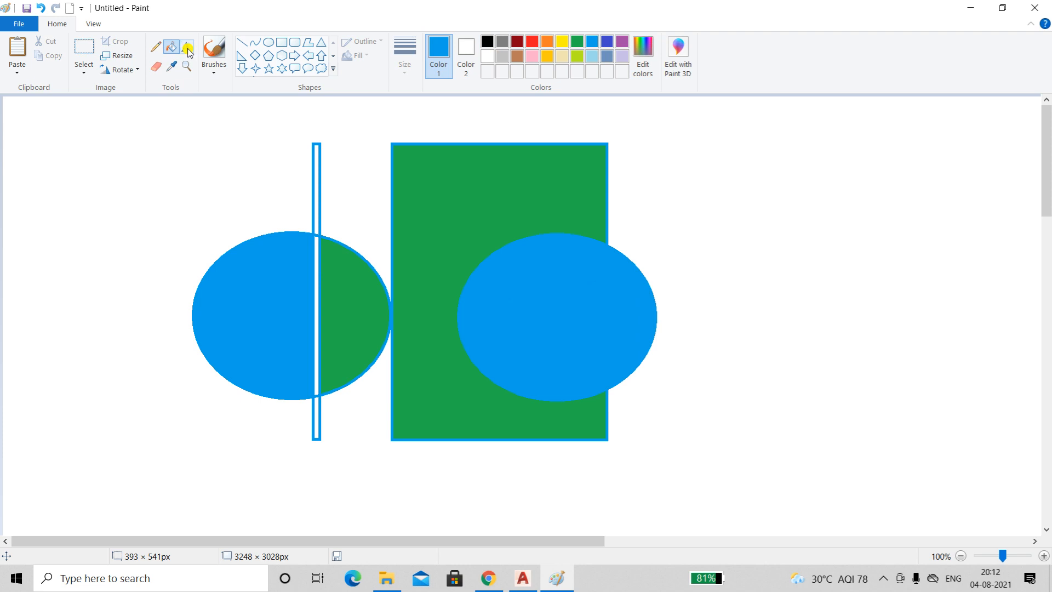
Step: Magnify the drawing to 300% with the Magnifier and zoom back out to 50%
left_click(188, 66)
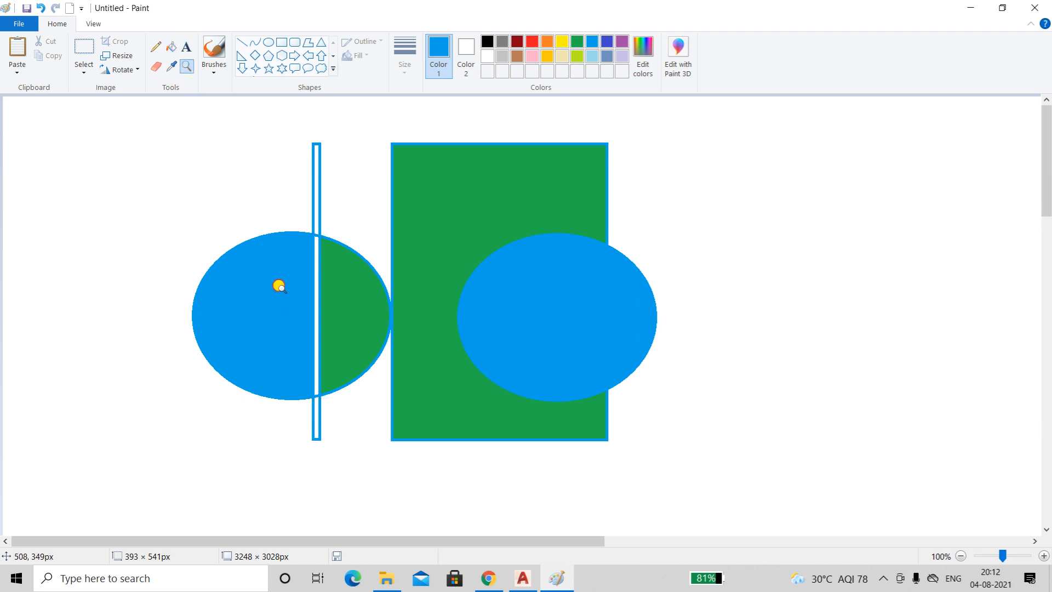
left_click(277, 284)
left_click(581, 315)
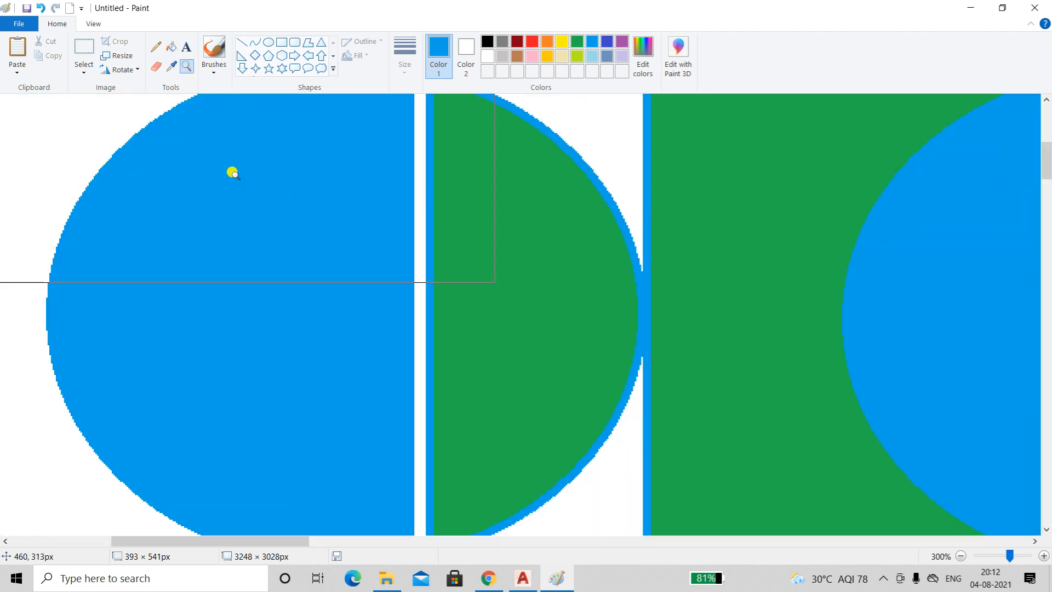
left_click(989, 555)
left_click(987, 556)
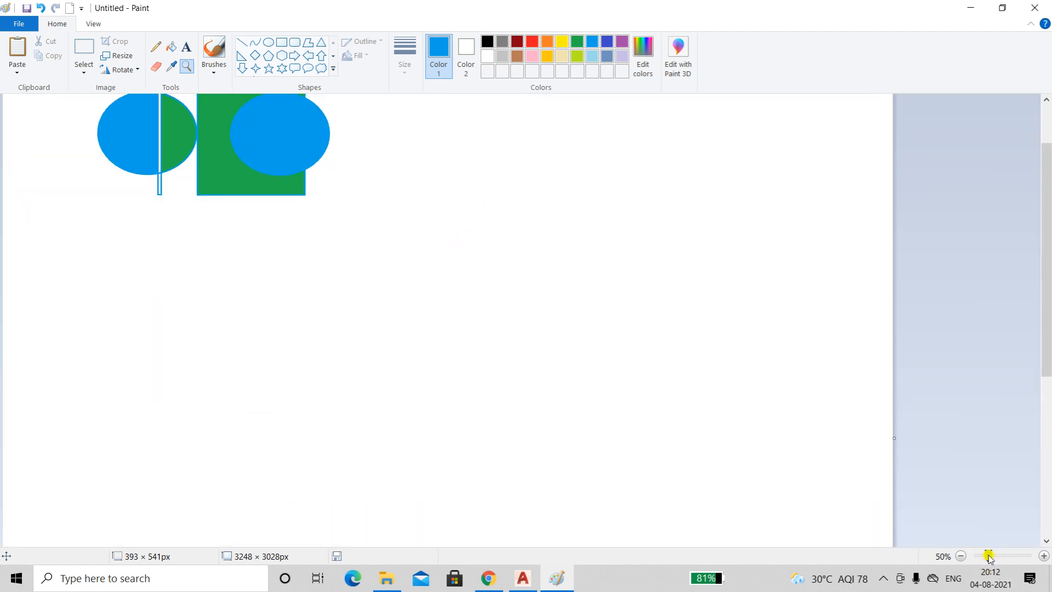
Step: Zoom out to 25% and enlarge the canvas in width and height to about 4812 × 3208 px
left_click_drag(988, 556, 984, 556)
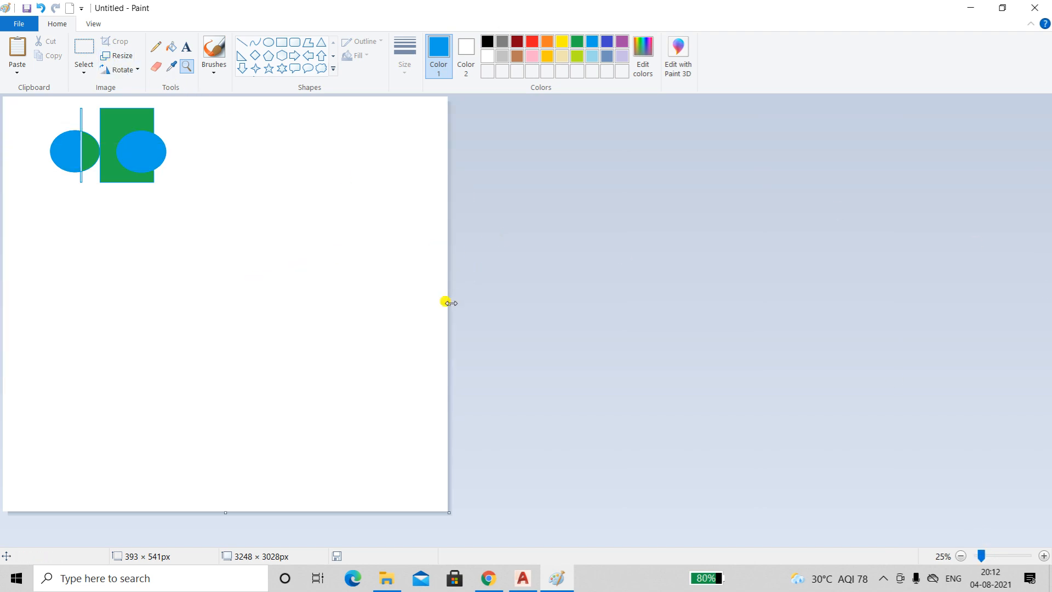
left_click_drag(448, 307, 661, 313)
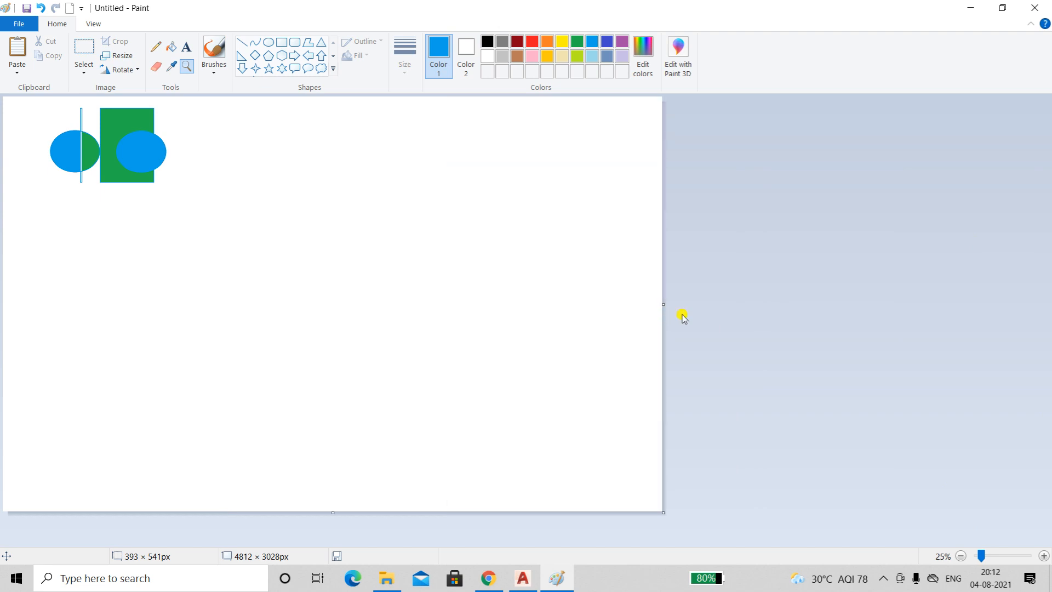
left_click_drag(333, 510, 332, 536)
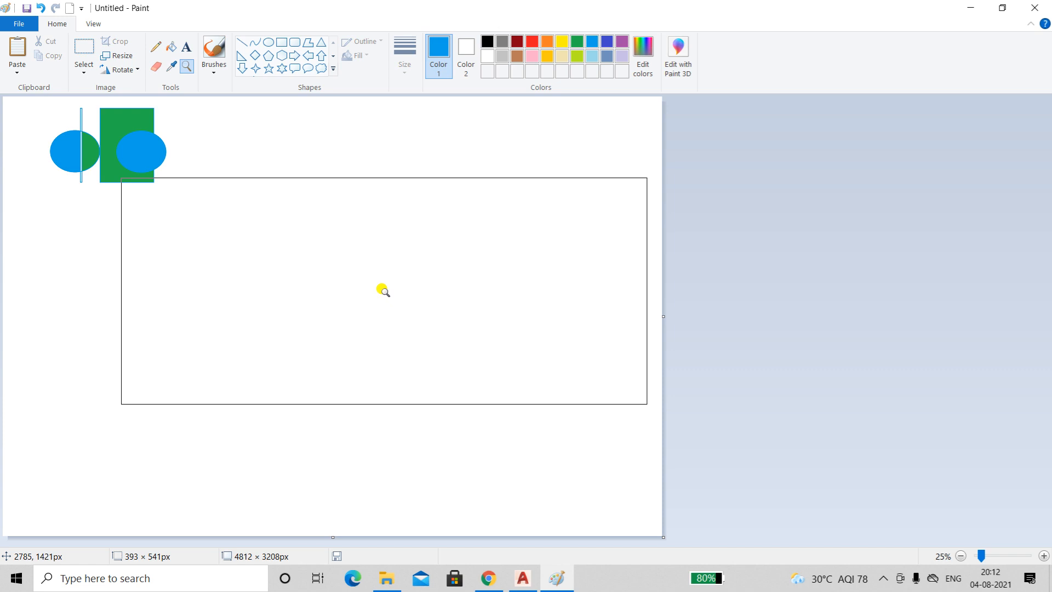
Step: Draw a black-outlined rectangle about 925 × 399 px in the empty area beside the coloured shapes, viewed at 50% zoom
key("Escape")
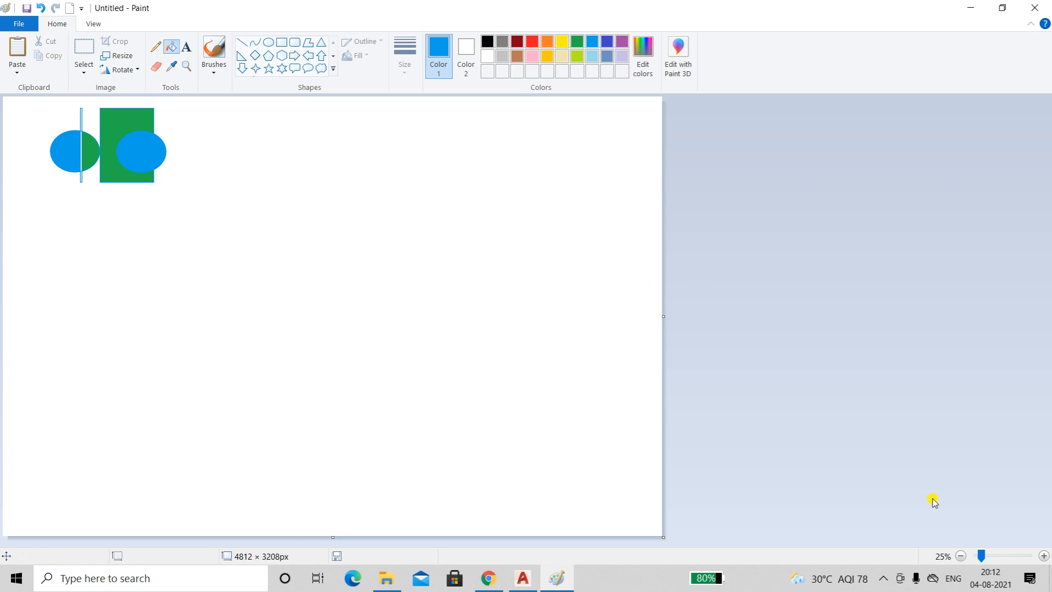
left_click(990, 557)
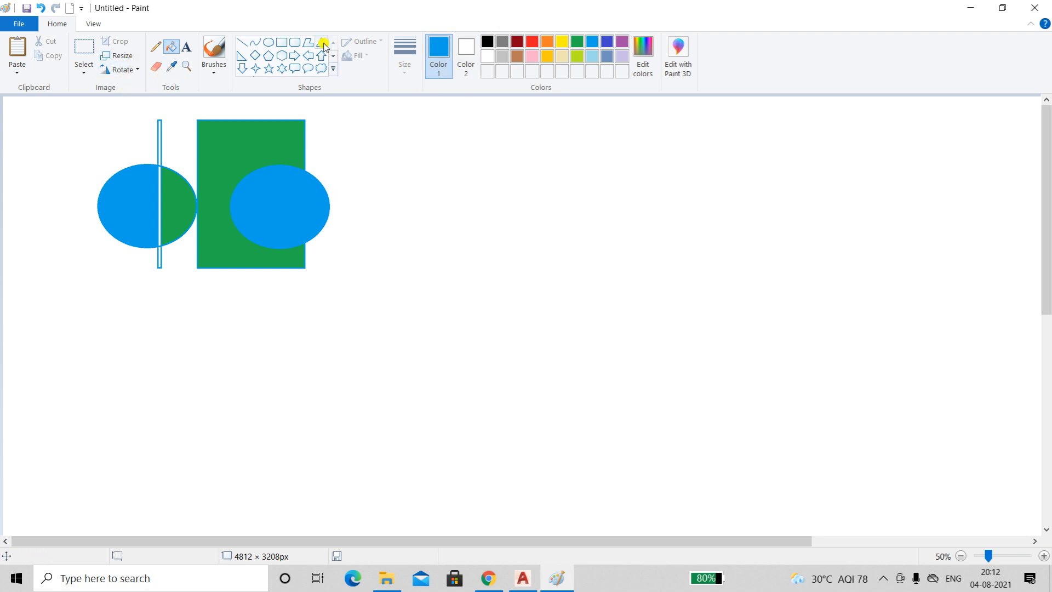
left_click(282, 43)
left_click_drag(456, 245, 709, 354)
left_click(488, 72)
left_click(486, 43)
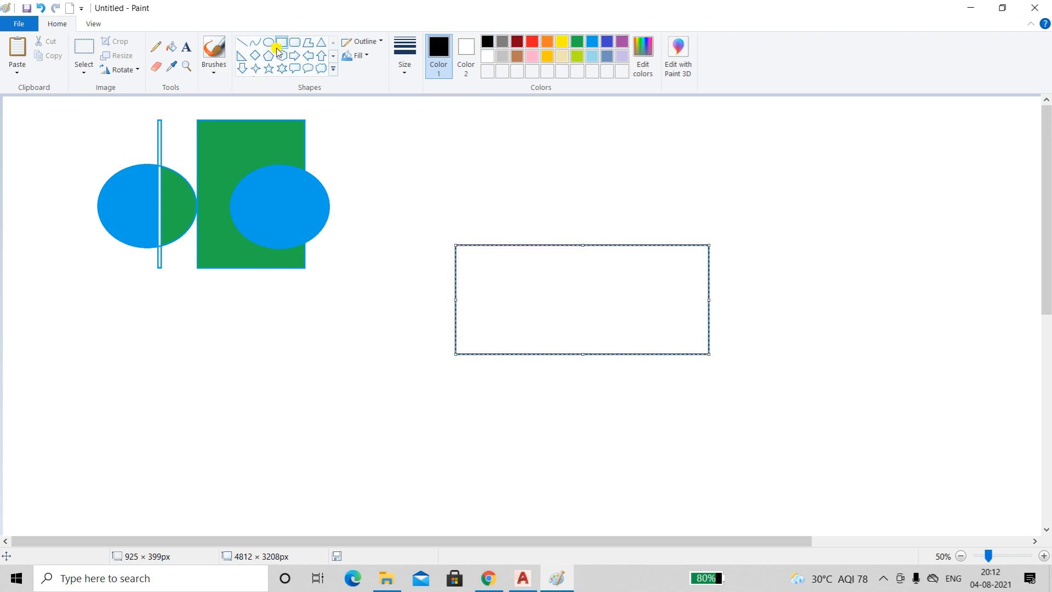
Step: Draw a triangle about 925 × 219 px directly on top of the rectangle as a roof
left_click(321, 43)
left_click_drag(455, 245, 703, 179)
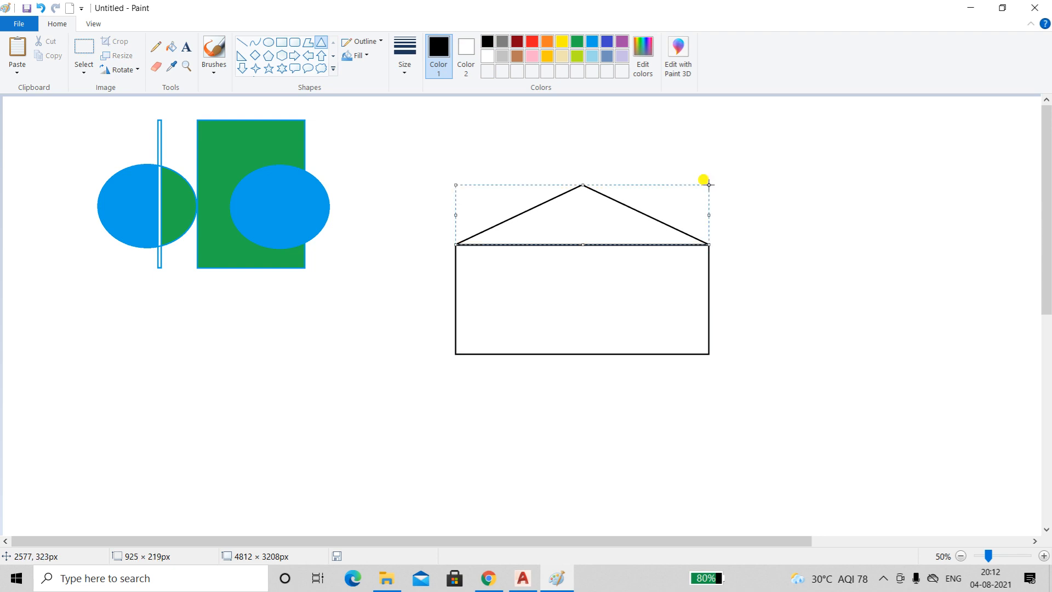
left_click(385, 101)
Step: Select the house in an area of about 1347 × 915 px, rotate it right 90° and rotate it back left 90°
left_click(84, 50)
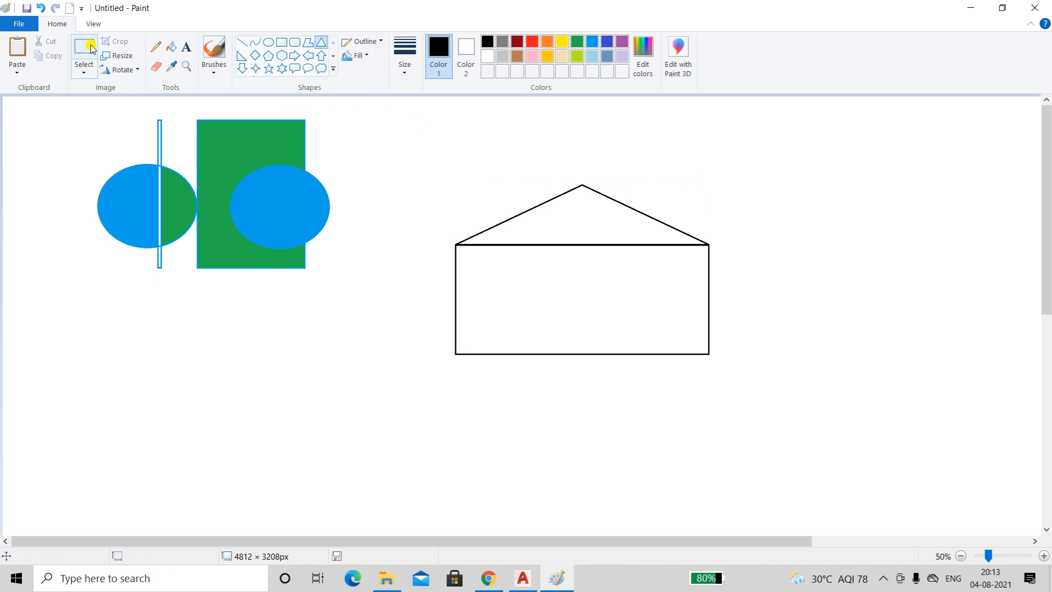
mouse_move(400, 143)
left_mouse_down()
mouse_move(757, 402)
mouse_move(777, 402)
left_mouse_up()
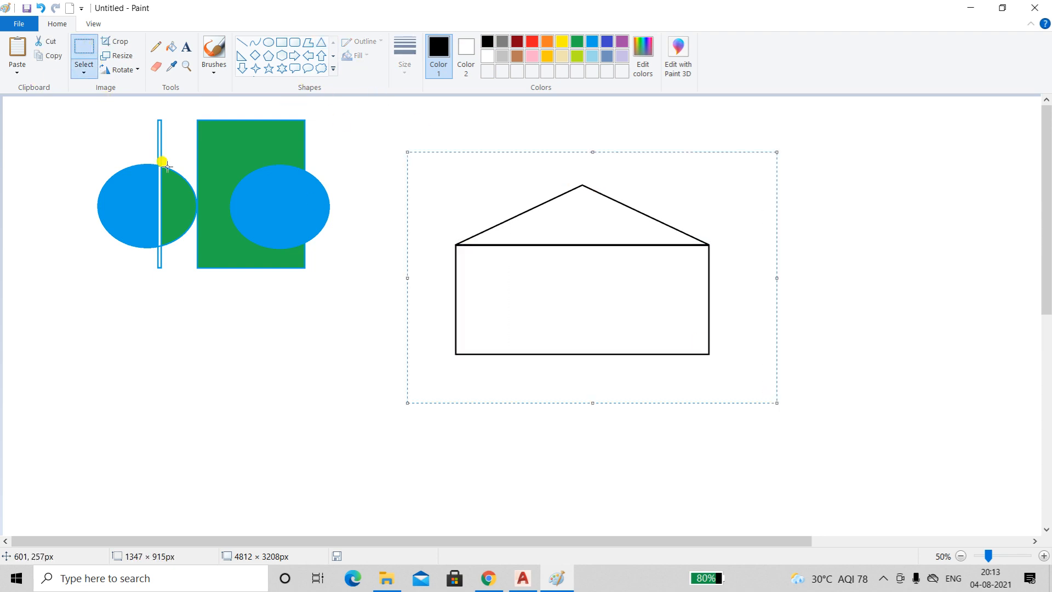
left_click(129, 70)
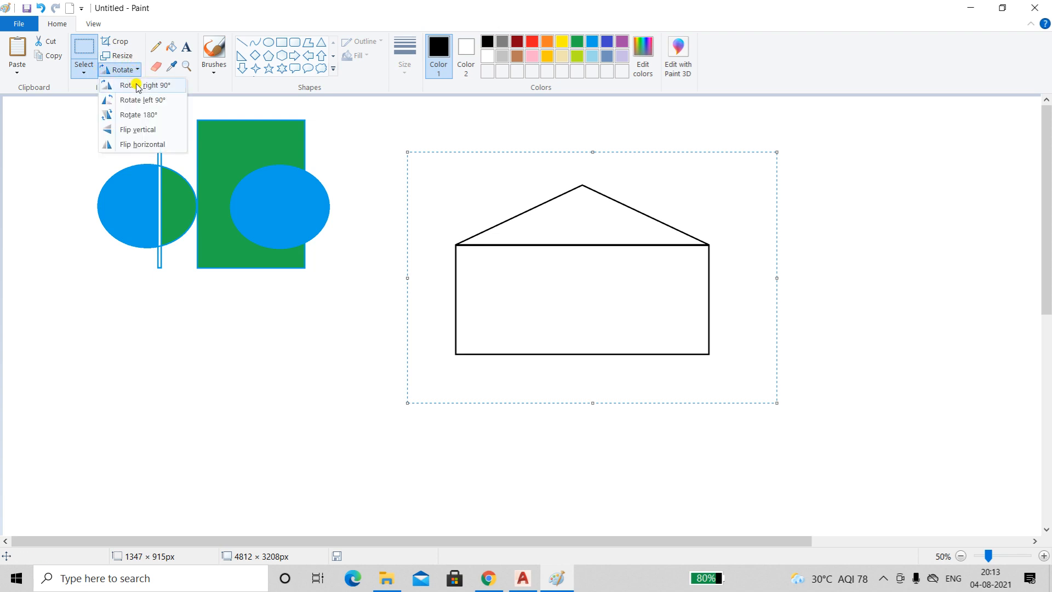
left_click(138, 85)
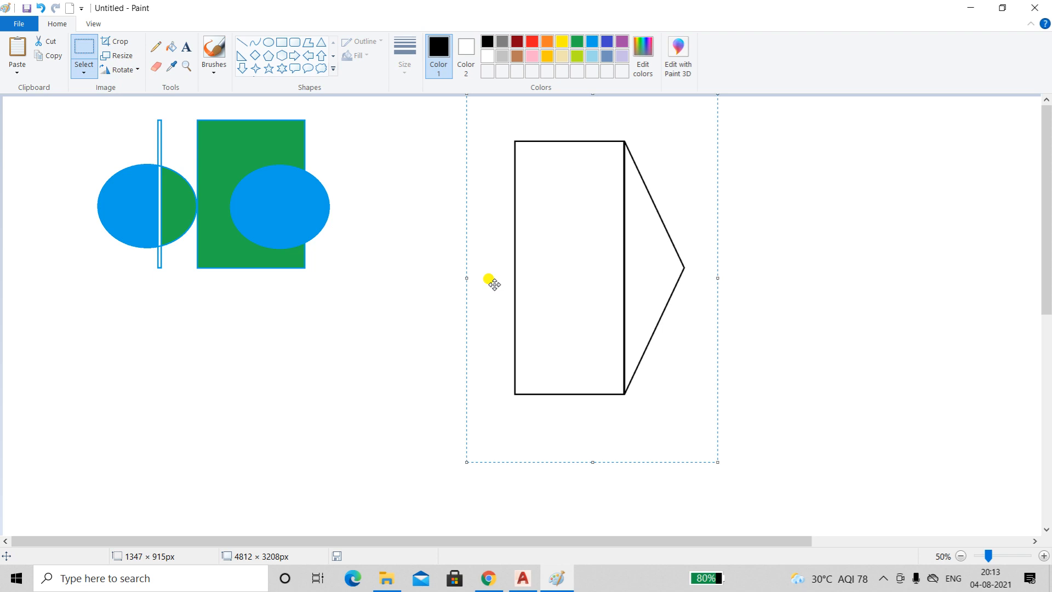
left_click(113, 70)
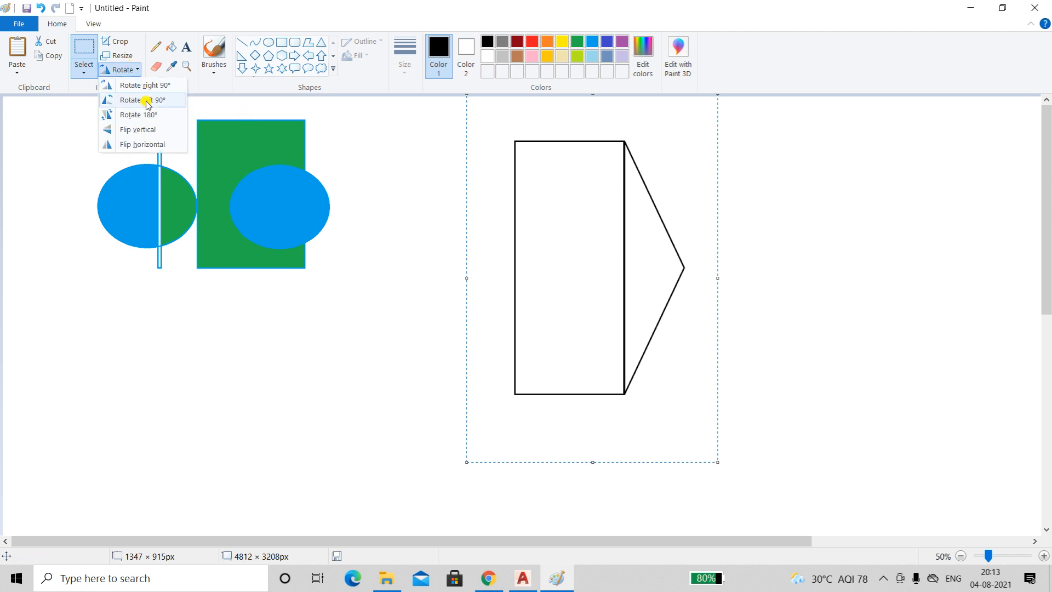
left_click(147, 102)
Step: Rotate the selected house by 180° and flip it vertically
left_click(117, 68)
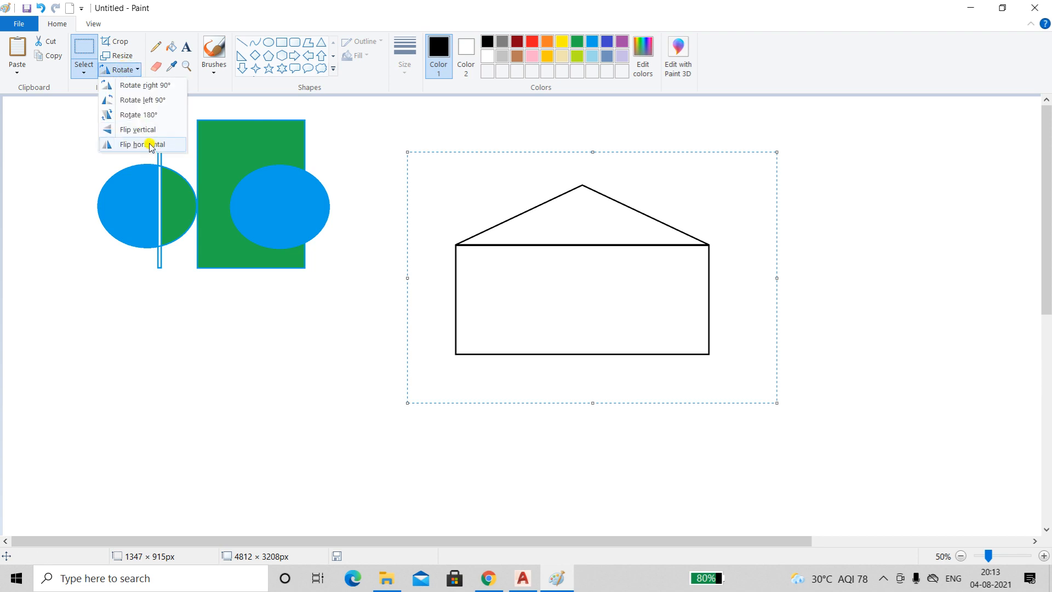
left_click(137, 114)
left_click(135, 72)
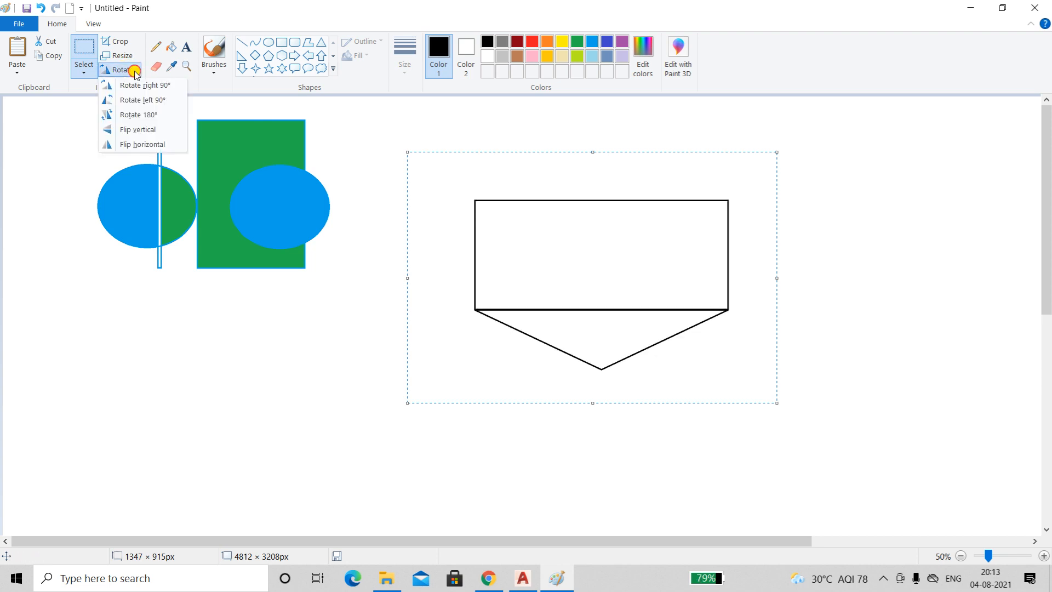
left_click(142, 129)
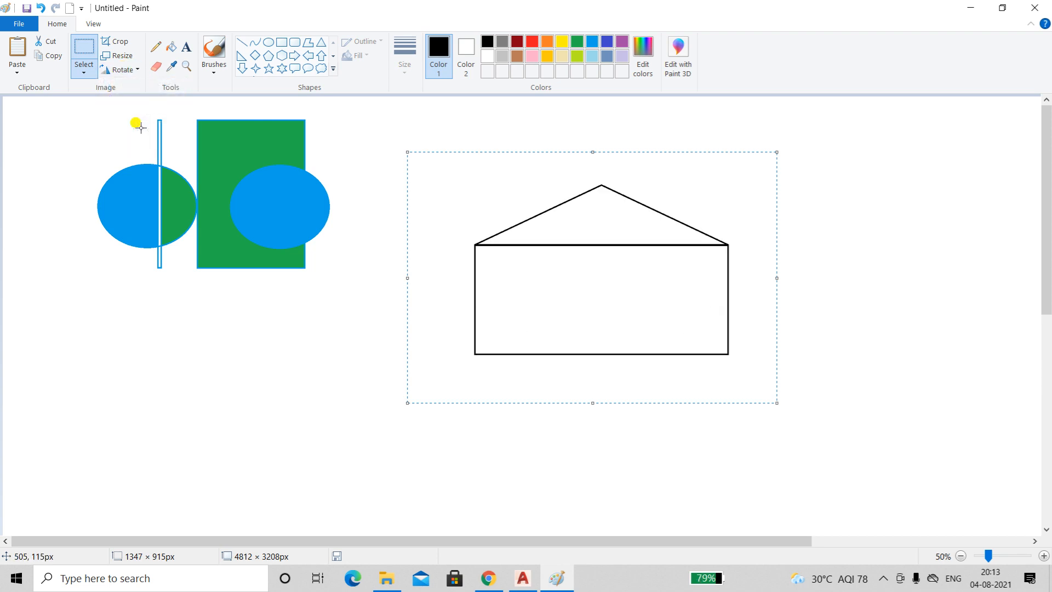
Step: Flip the selected house horizontally twice
left_click(128, 75)
left_click(145, 145)
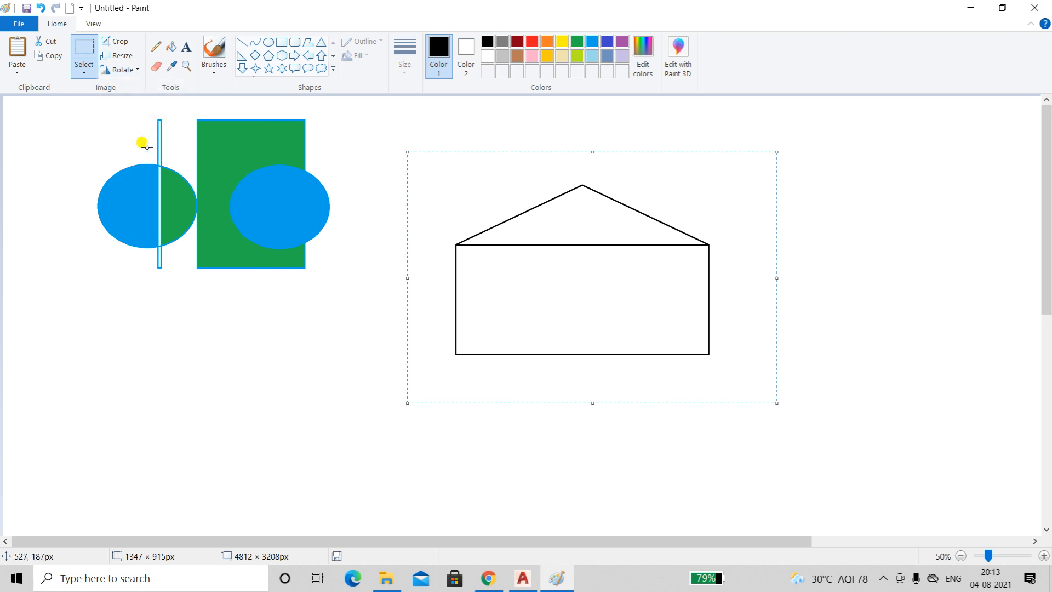
left_click(124, 70)
left_click(137, 145)
left_click(126, 71)
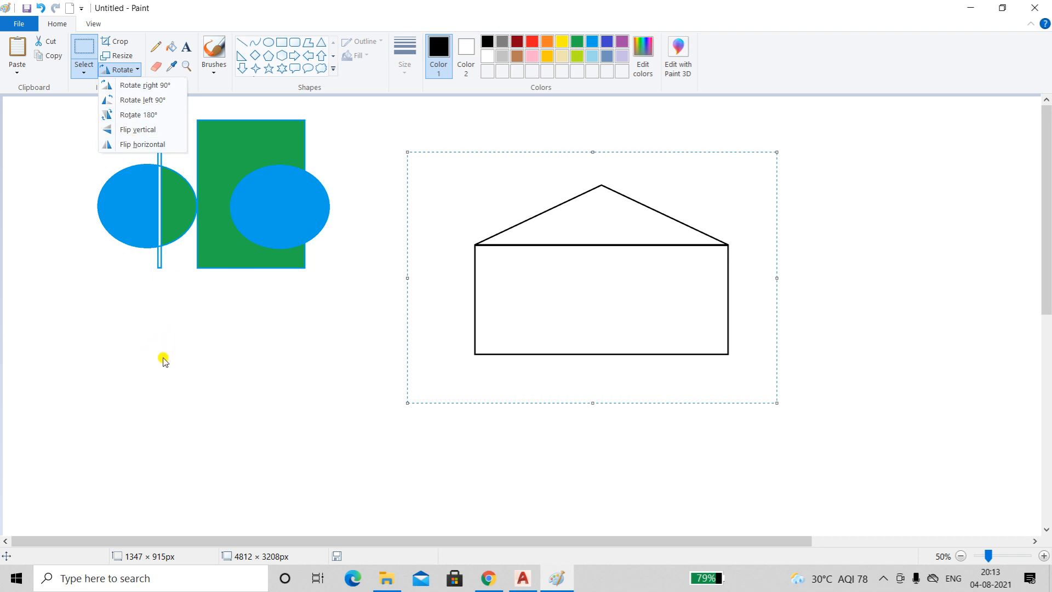
left_click(195, 349)
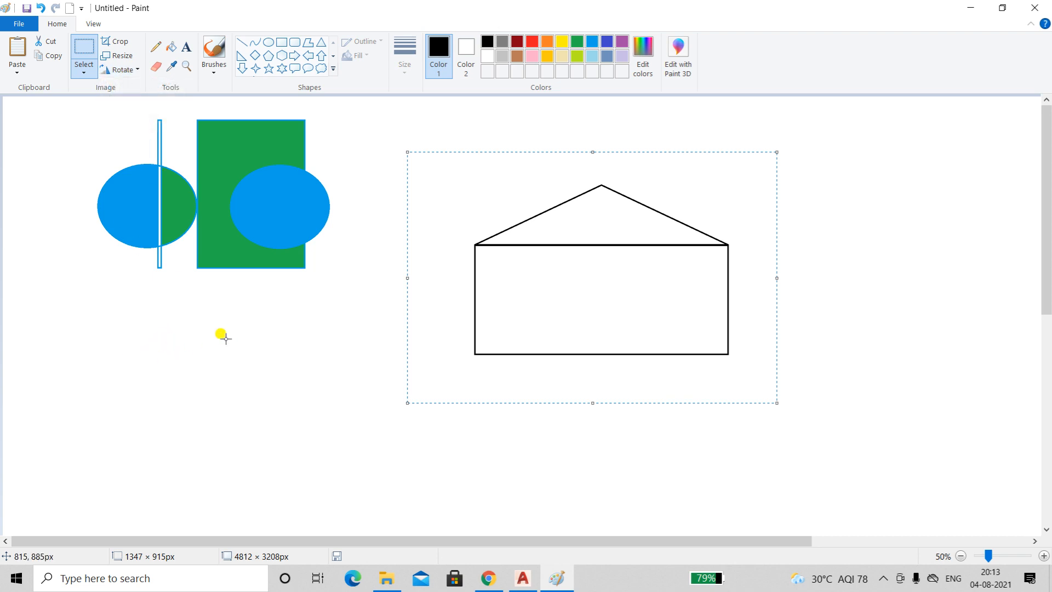
Step: Paint a thin freehand stroke with the basic Brush below the left ellipse and another at a thicker size between it and the house
left_click(213, 76)
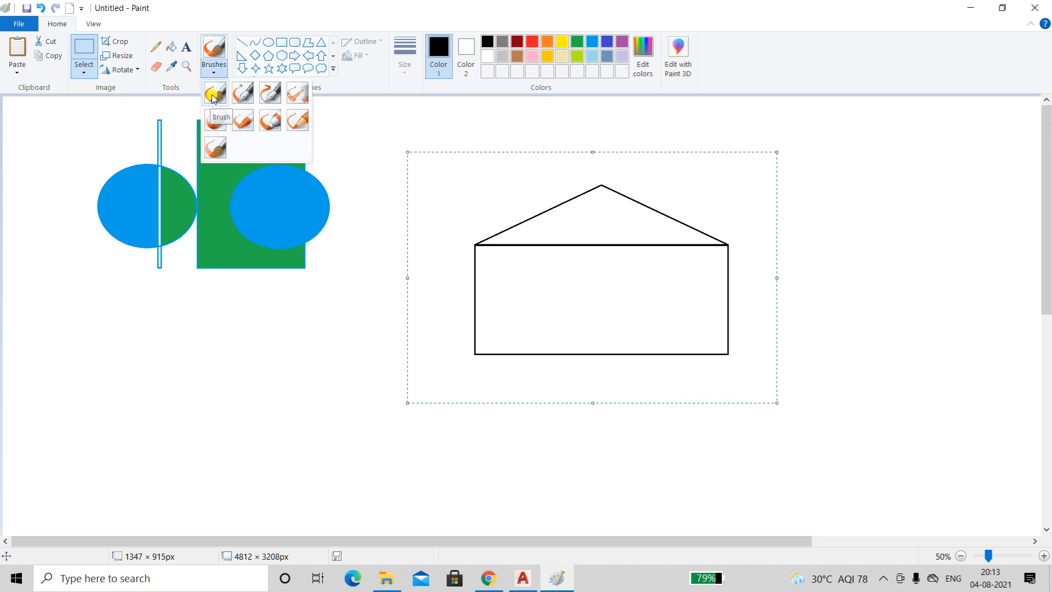
left_click(213, 96)
mouse_move(66, 399)
left_mouse_down()
mouse_move(181, 396)
mouse_move(141, 333)
mouse_move(185, 372)
mouse_move(204, 282)
mouse_move(229, 334)
mouse_move(273, 332)
left_mouse_up()
left_click(400, 74)
left_click(404, 174)
mouse_move(374, 326)
left_mouse_down()
mouse_move(333, 415)
mouse_move(383, 450)
mouse_move(395, 370)
mouse_move(539, 465)
left_mouse_up()
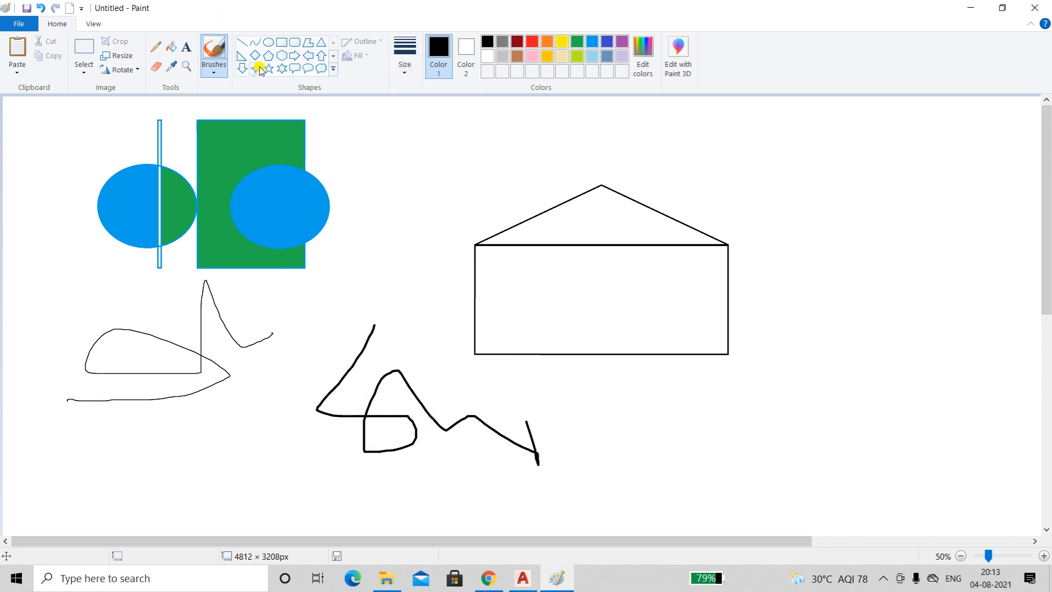
Step: Paint two freehand strokes with the first calligraphy brush, one below and beside the house and one arching over its roof
left_click(213, 70)
left_click(244, 95)
mouse_move(618, 399)
left_mouse_down()
mouse_move(687, 453)
mouse_move(760, 417)
mouse_move(848, 346)
mouse_move(842, 385)
mouse_move(861, 289)
mouse_move(843, 273)
mouse_move(945, 251)
left_mouse_up()
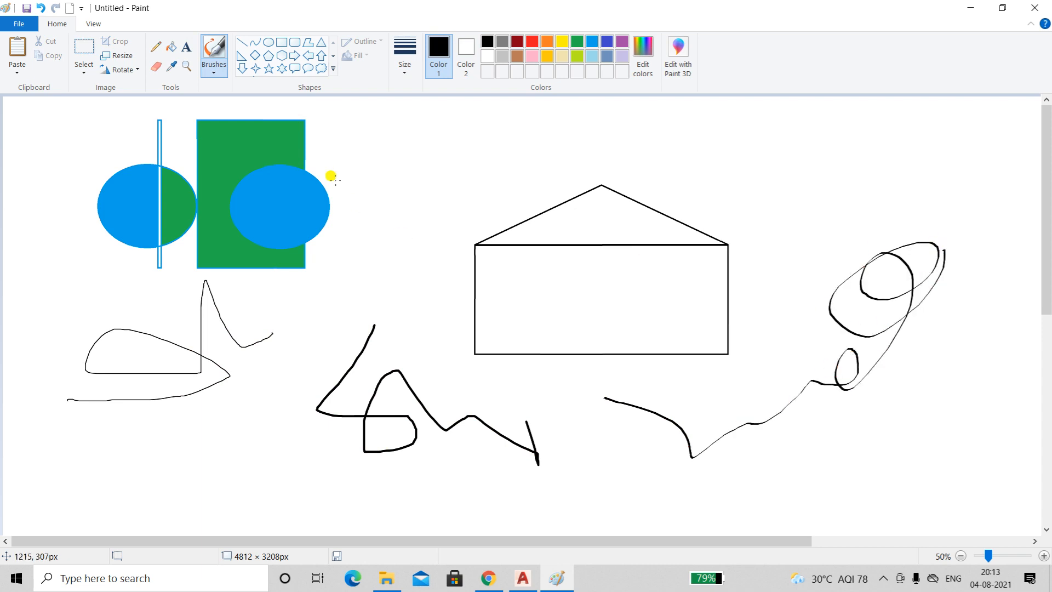
mouse_move(359, 178)
left_mouse_down()
mouse_move(636, 147)
mouse_move(846, 253)
left_mouse_up()
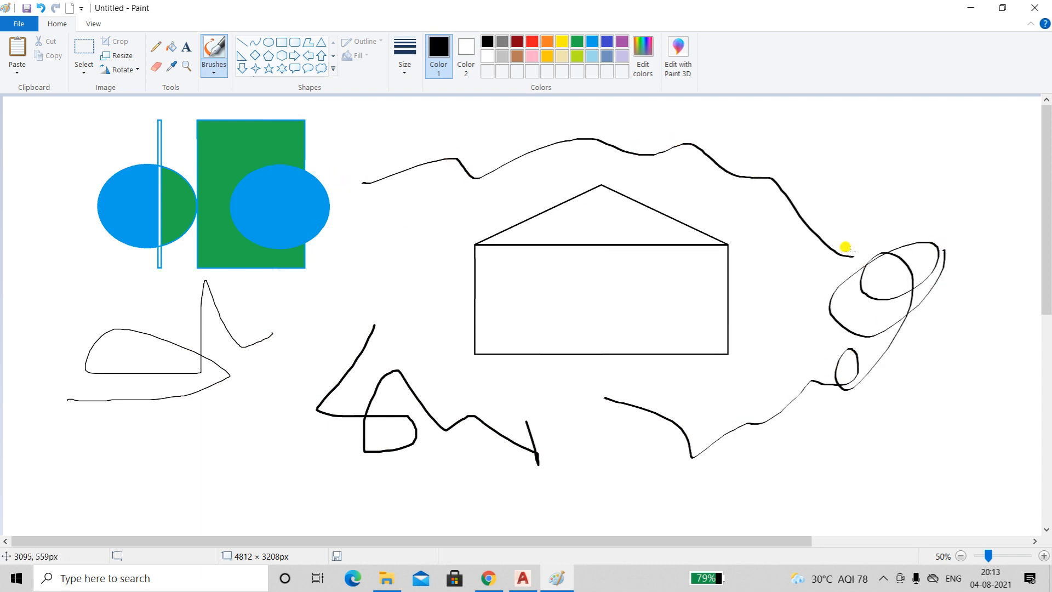
left_click(214, 70)
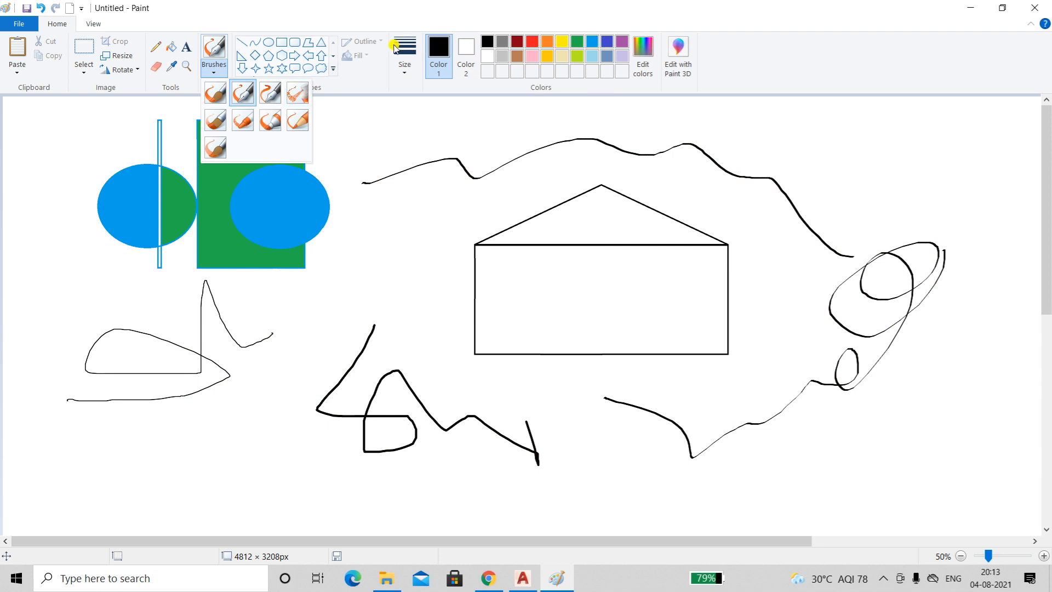
left_click(404, 71)
left_click(364, 265)
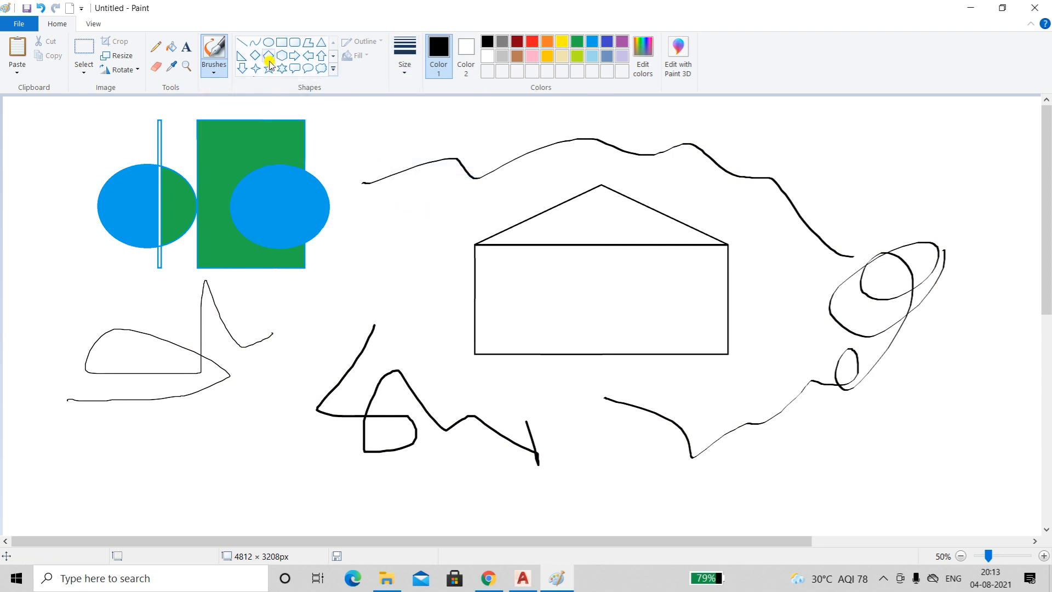
Step: Draw a flat ellipse about 581 × 177 px below the thin brush stroke and give it a Crayon outline
left_click(267, 44)
mouse_move(105, 457)
left_mouse_down()
mouse_move(228, 465)
mouse_move(271, 499)
mouse_move(250, 406)
mouse_move(266, 408)
left_mouse_up()
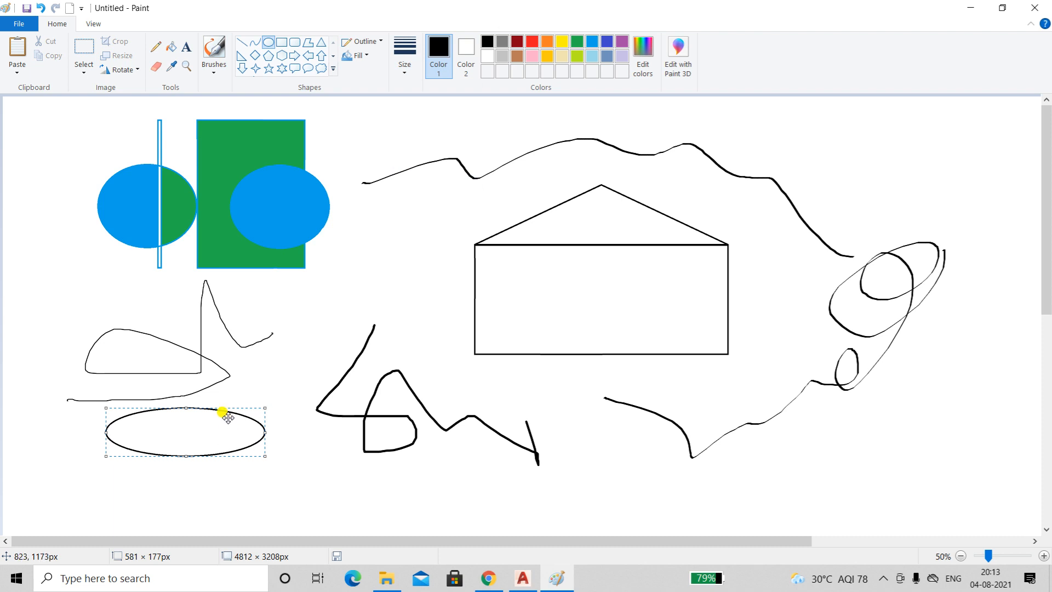
left_click(383, 46)
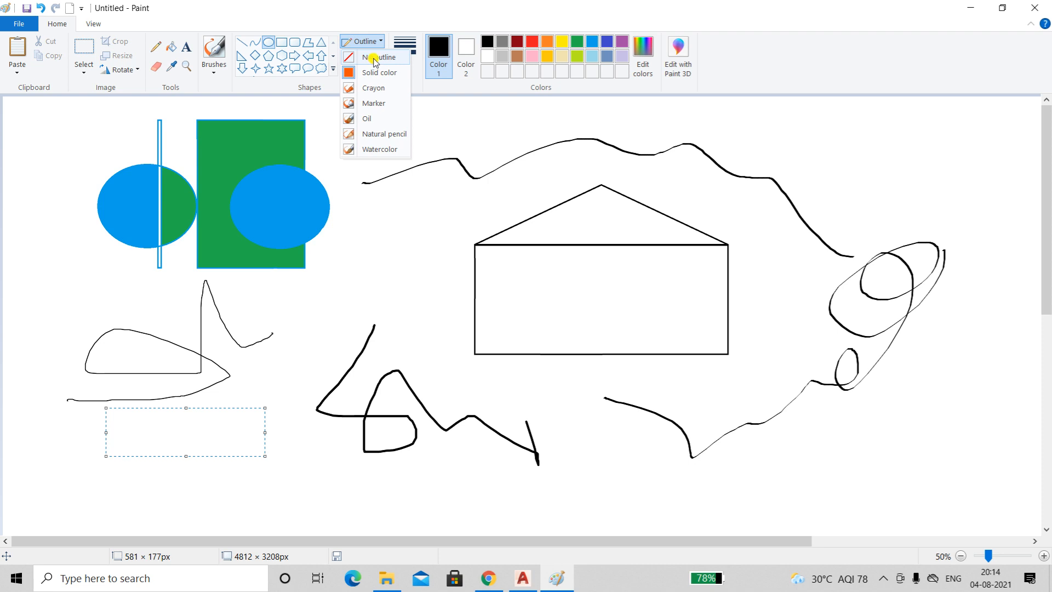
left_click(376, 90)
left_click(266, 380)
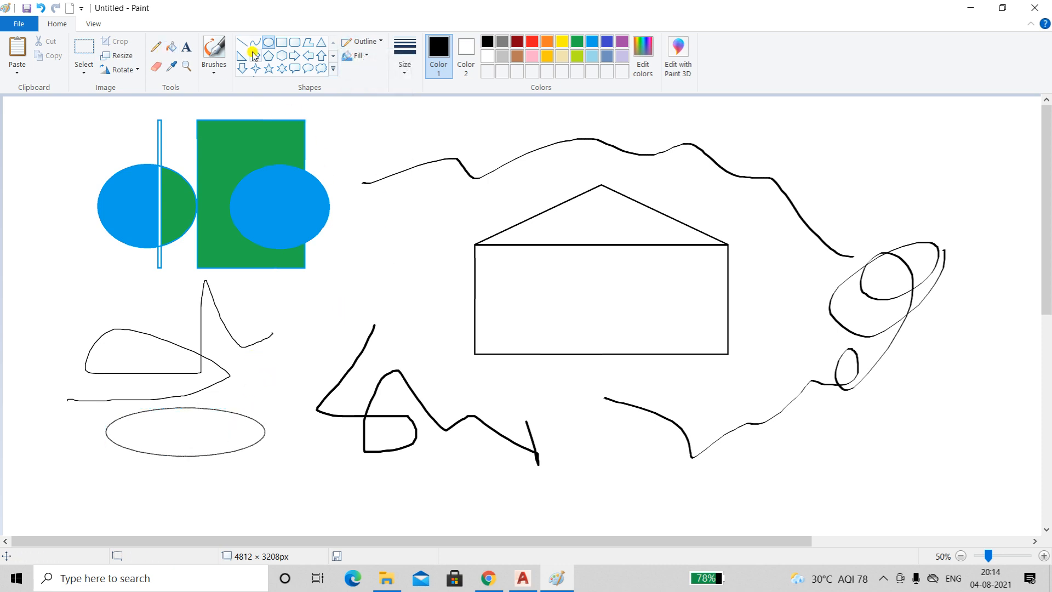
Step: Draw a nearly round ellipse about 315 × 293 px between the coloured shapes and the house, with a Solid color outline
left_click(267, 43)
left_click_drag(360, 226, 446, 306)
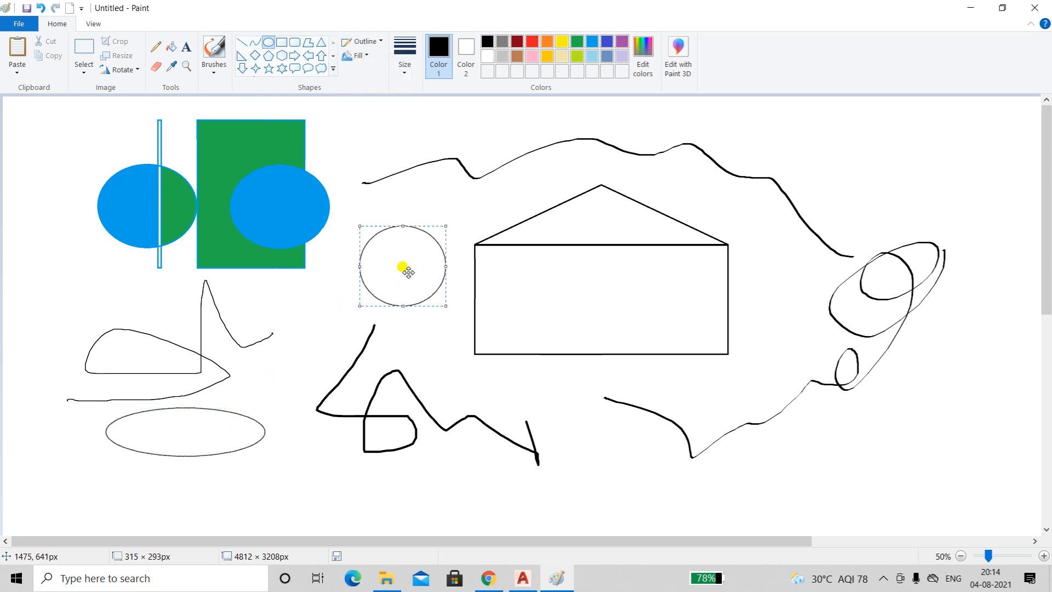
left_click(378, 43)
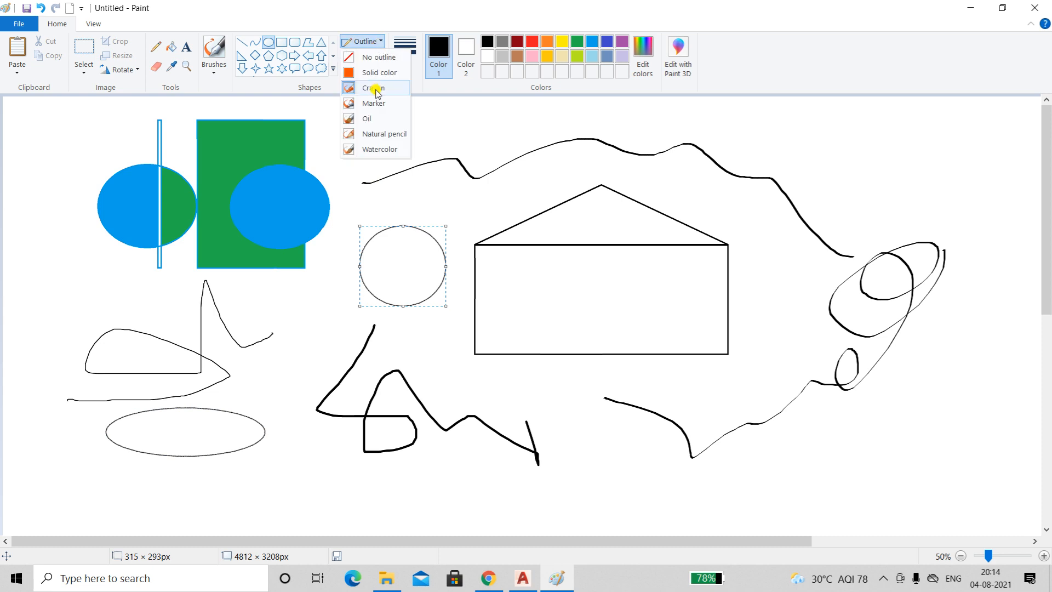
left_click(372, 73)
left_click(425, 182)
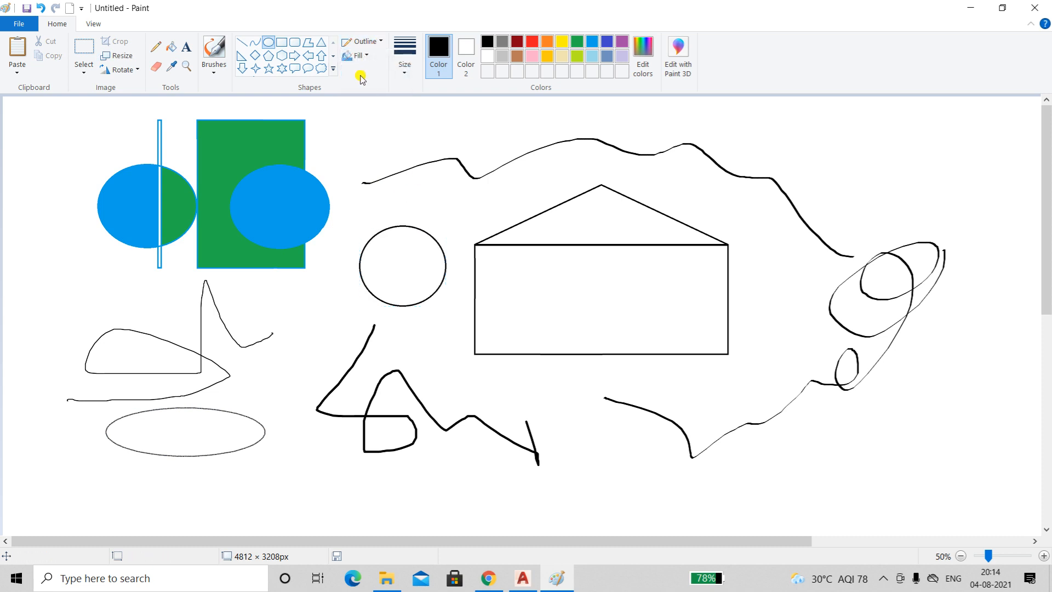
left_click(378, 42)
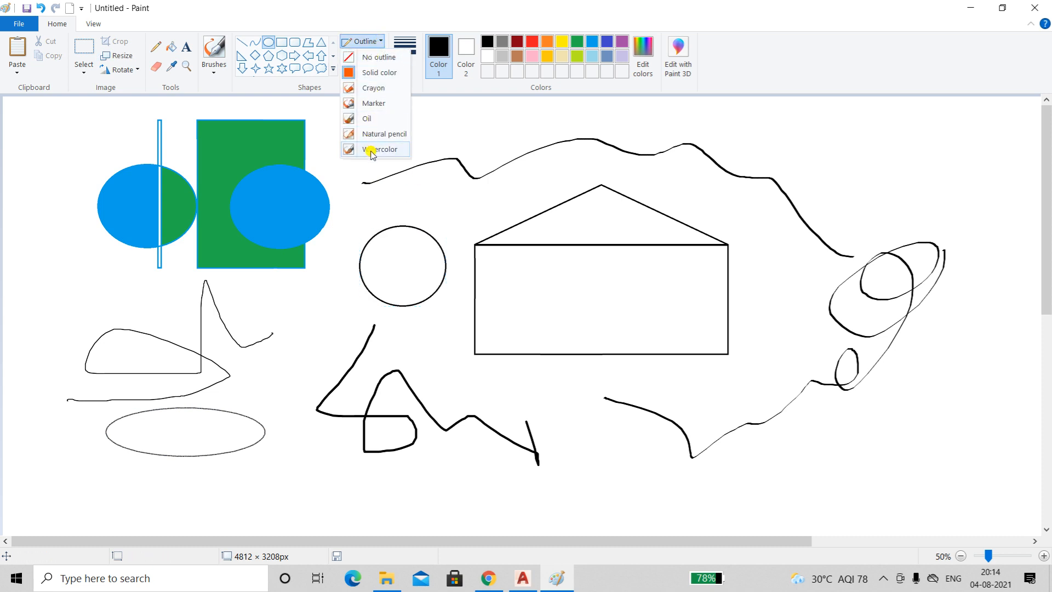
left_click(476, 119)
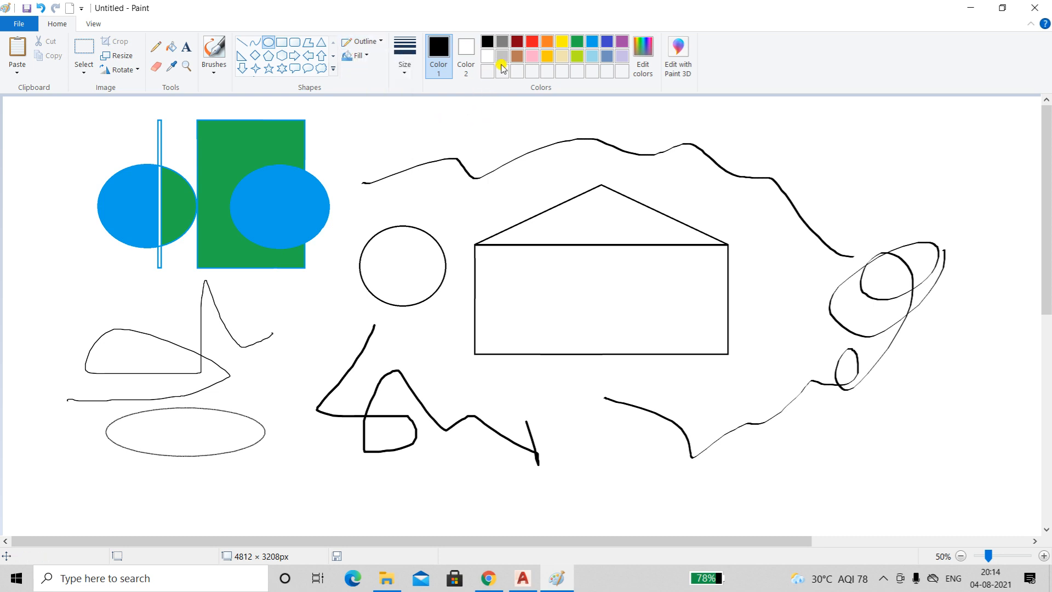
Step: Add a dark blue basic colour to the palette, and a purple of red 111, green 17, blue 95 as Color 1
left_click(650, 61)
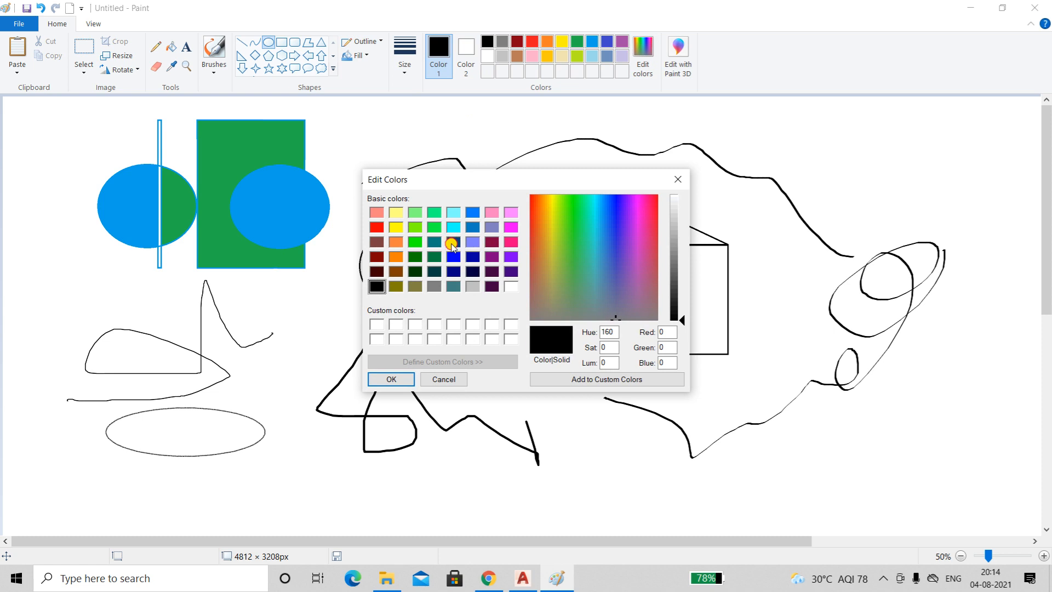
left_click(453, 243)
left_click(384, 381)
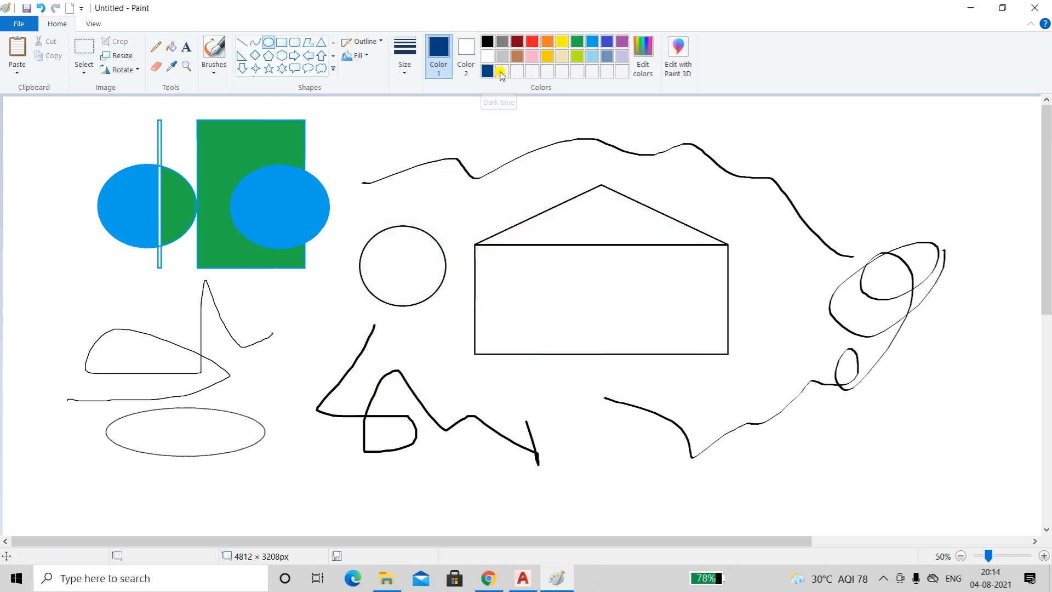
left_click(643, 55)
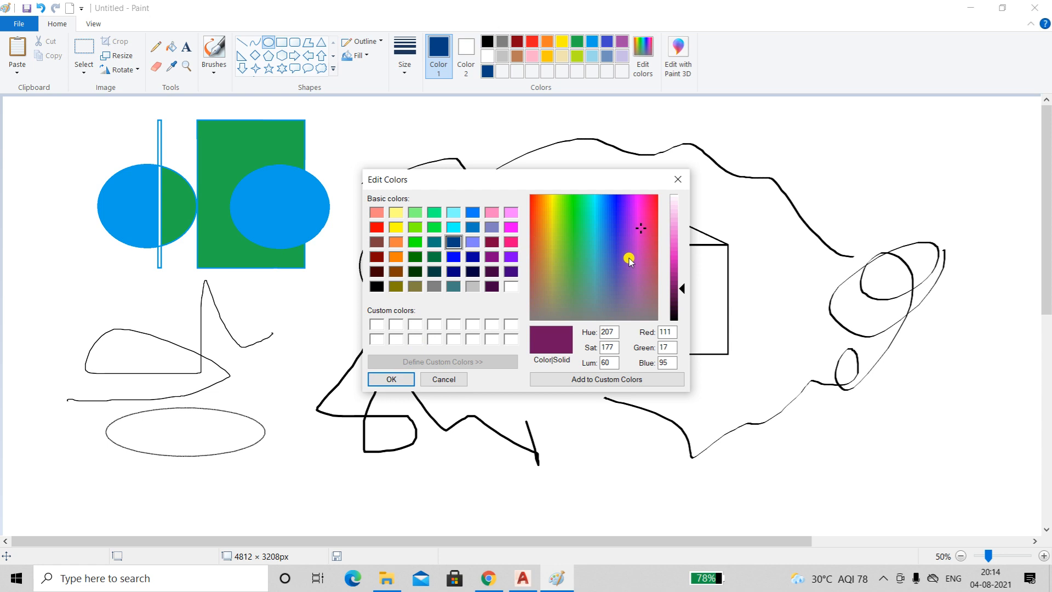
left_click(401, 378)
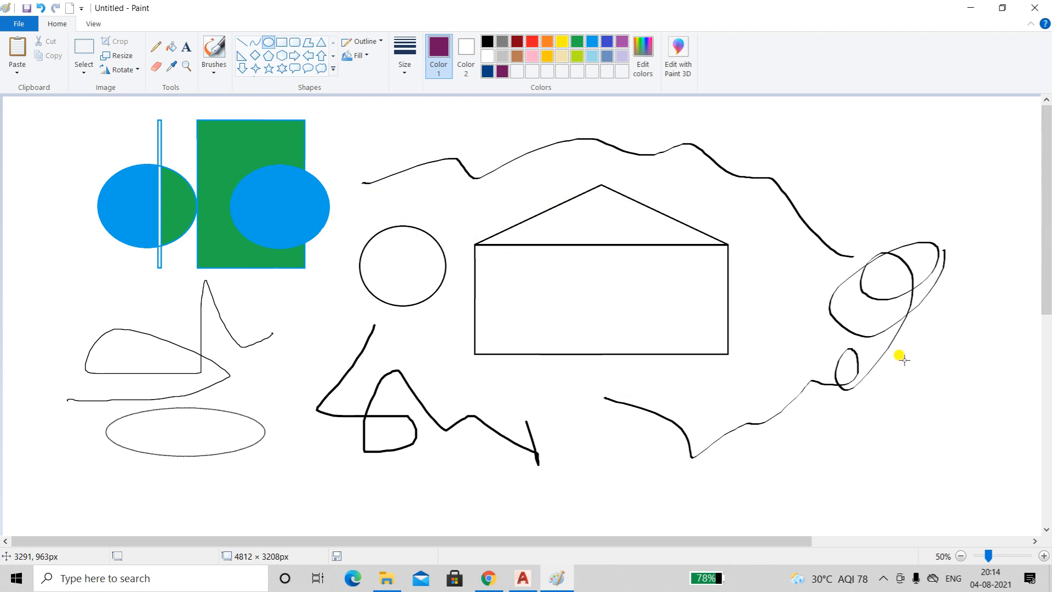
Step: Select the whole canvas and delete everything drawn on it
key("ctrl+a")
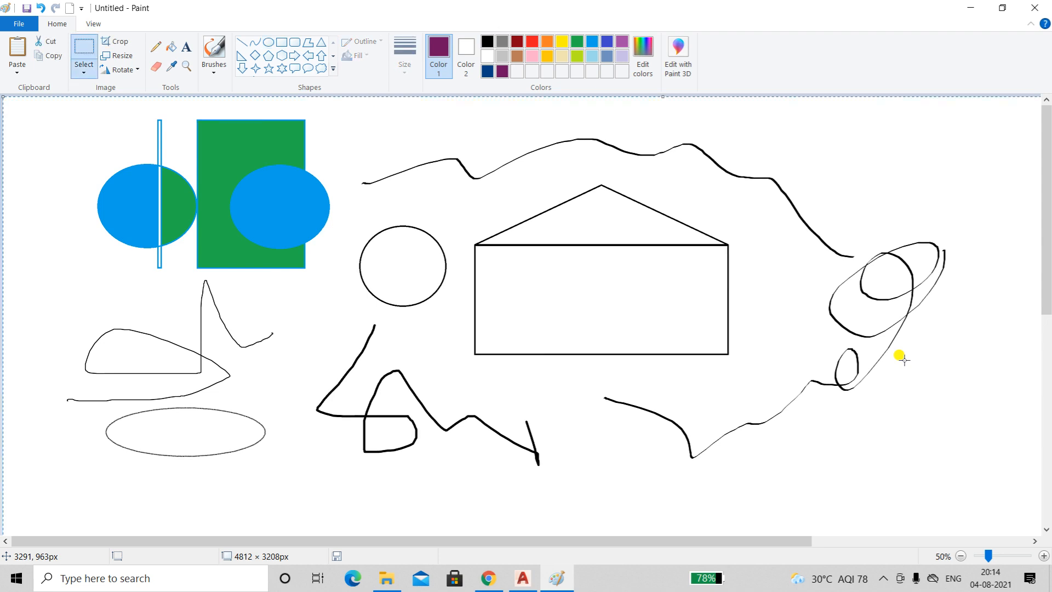
key("Delete")
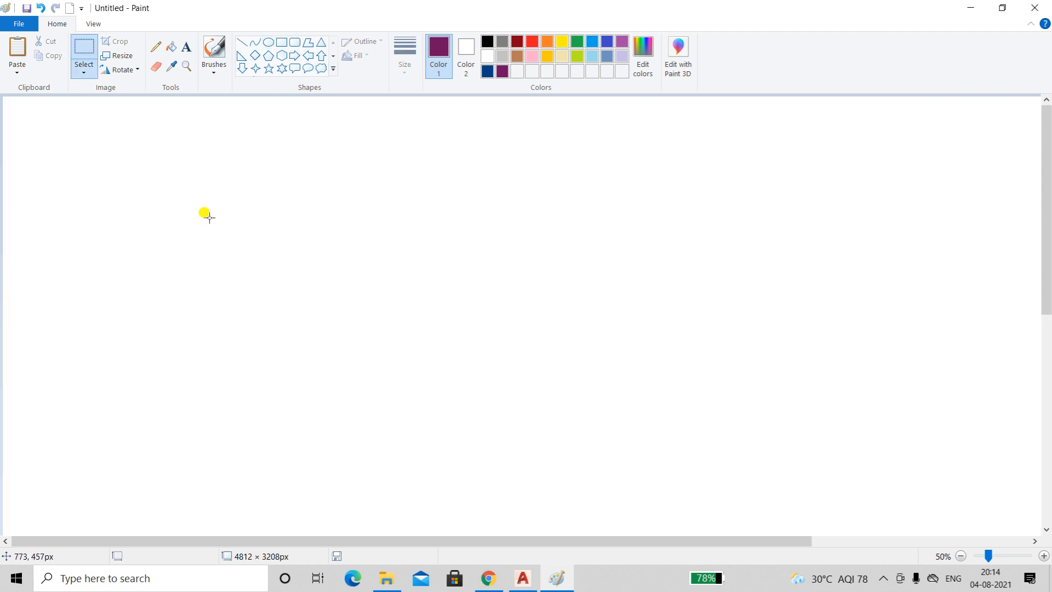
Step: Draw two small ellipses side by side and a large one overlapping both, all with black outlines
left_click(268, 42)
left_click_drag(235, 222, 407, 370)
left_click(487, 41)
left_click_drag(491, 218, 662, 350)
left_click_drag(317, 154, 576, 426)
left_click(816, 237)
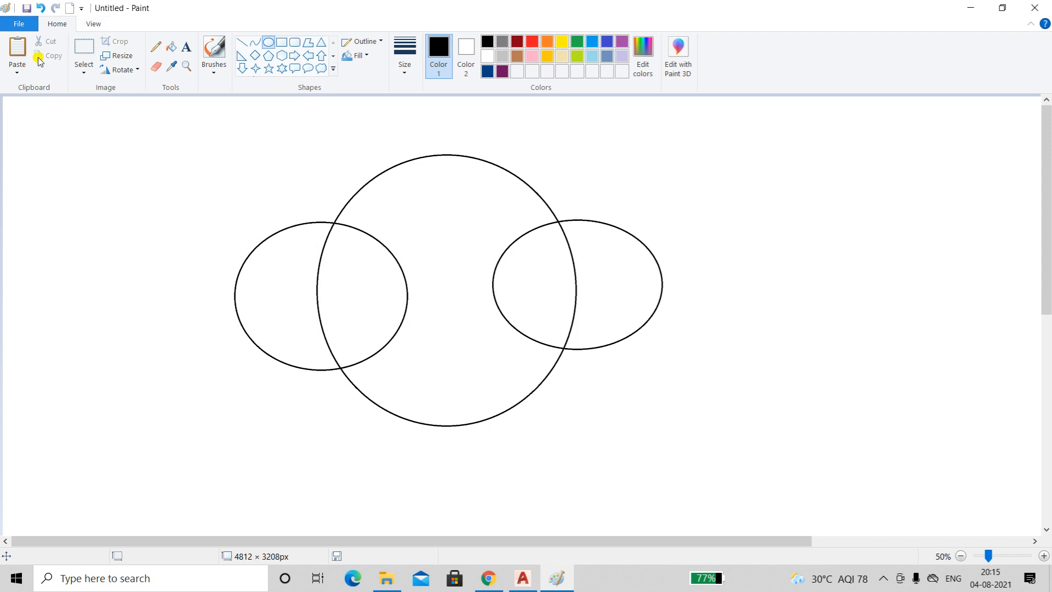
Step: Frame the ellipses with a rectangular selection and release the selection
left_click(85, 70)
left_click(84, 100)
left_click_drag(200, 126, 666, 454)
left_click(694, 409)
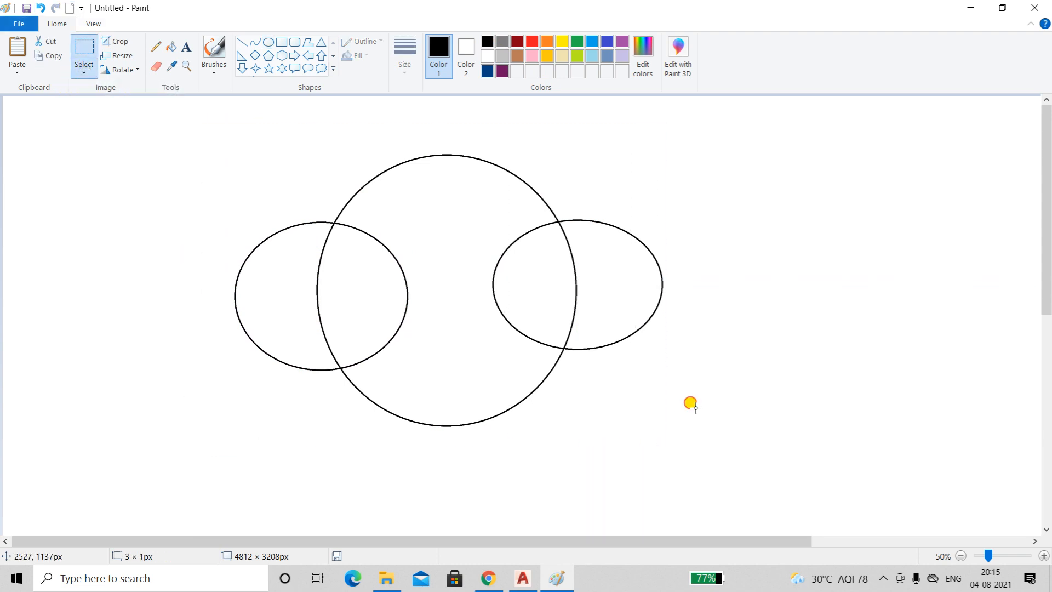
Step: Using free-form selection, move a vertical strip of the large ellipse to the blank area at right and a horizontal strip across all ellipses to the upper left
left_click(89, 68)
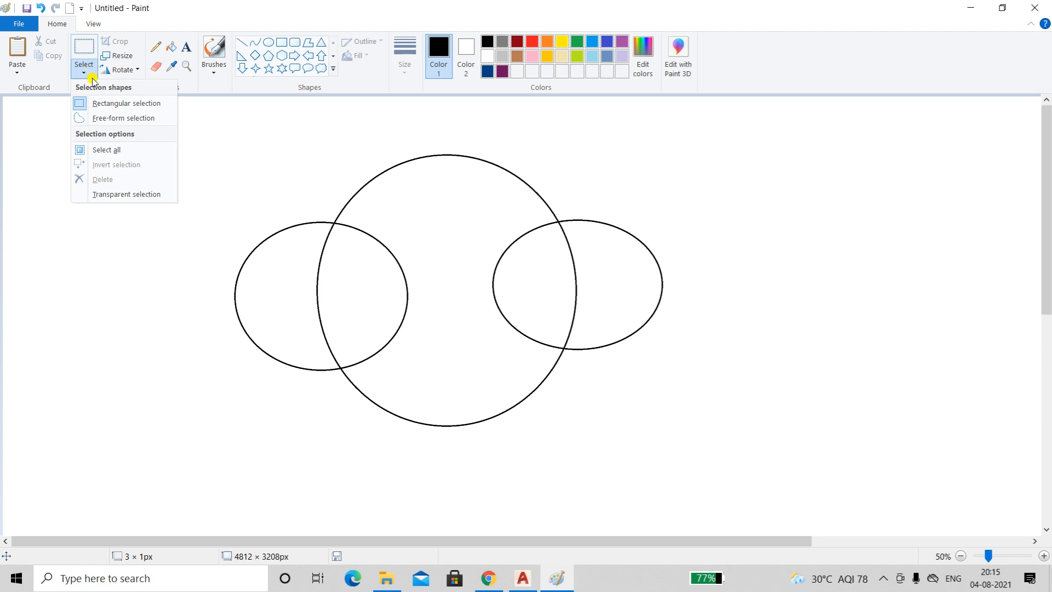
left_click(132, 116)
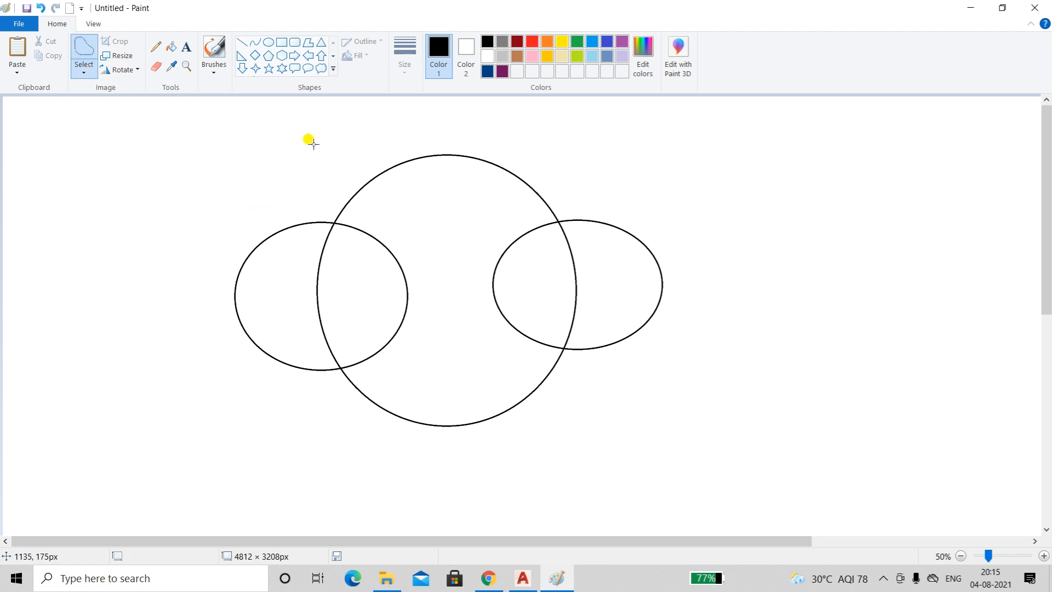
mouse_move(361, 129)
left_mouse_down()
mouse_move(440, 253)
mouse_move(441, 300)
mouse_move(401, 418)
mouse_move(410, 442)
mouse_move(436, 460)
mouse_move(494, 452)
mouse_move(506, 416)
mouse_move(472, 368)
mouse_move(465, 317)
mouse_move(508, 134)
mouse_move(436, 95)
mouse_move(355, 130)
left_mouse_up()
left_click_drag(466, 115, 850, 108)
left_click(996, 360)
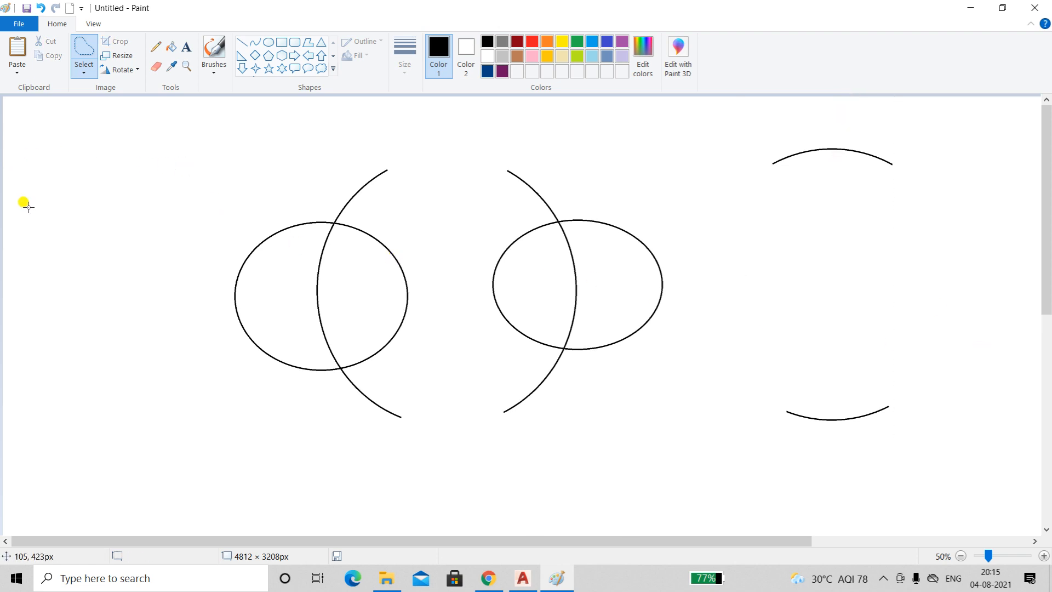
mouse_move(282, 265)
left_mouse_down()
mouse_move(357, 282)
mouse_move(487, 247)
mouse_move(617, 275)
mouse_move(619, 291)
mouse_move(604, 307)
mouse_move(564, 315)
mouse_move(320, 327)
mouse_move(283, 291)
mouse_move(279, 267)
left_mouse_up()
mouse_move(466, 278)
left_mouse_down()
mouse_move(183, 178)
mouse_move(188, 159)
left_mouse_up()
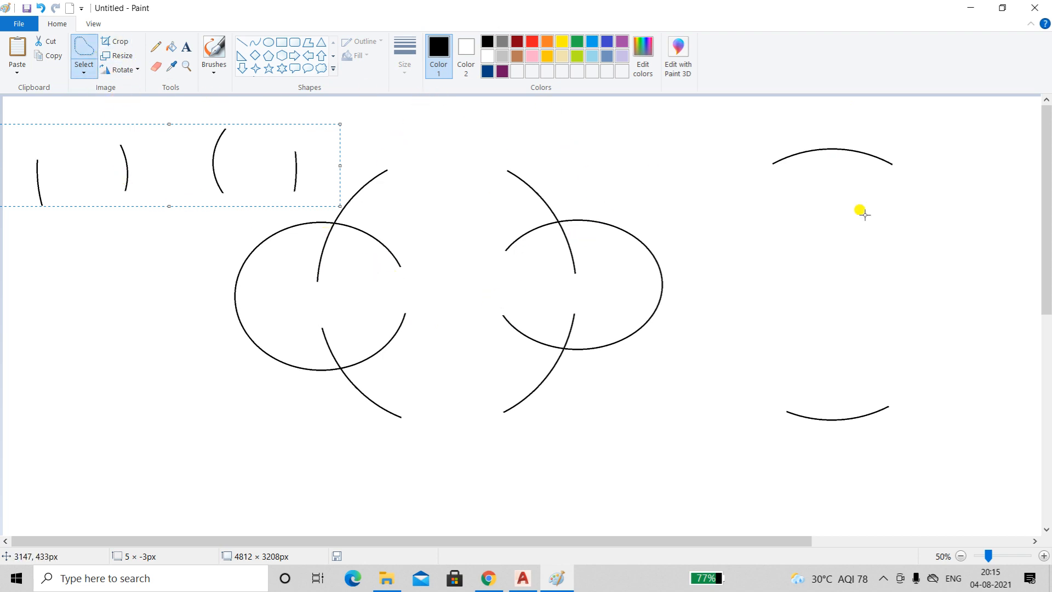
Step: Select the whole picture and delete all the cut-up ellipses
left_click(83, 70)
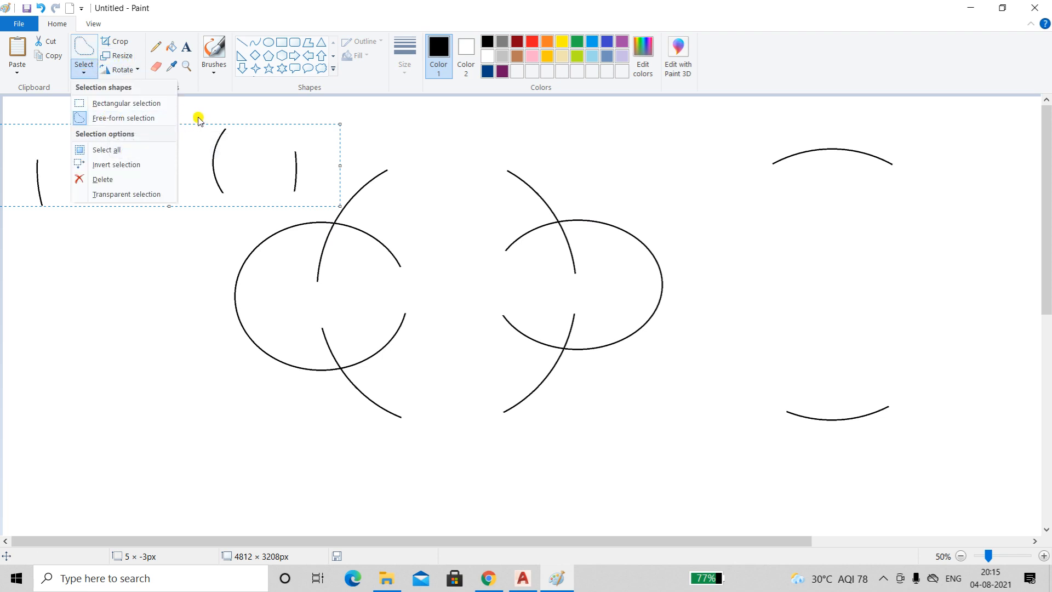
left_click(316, 104)
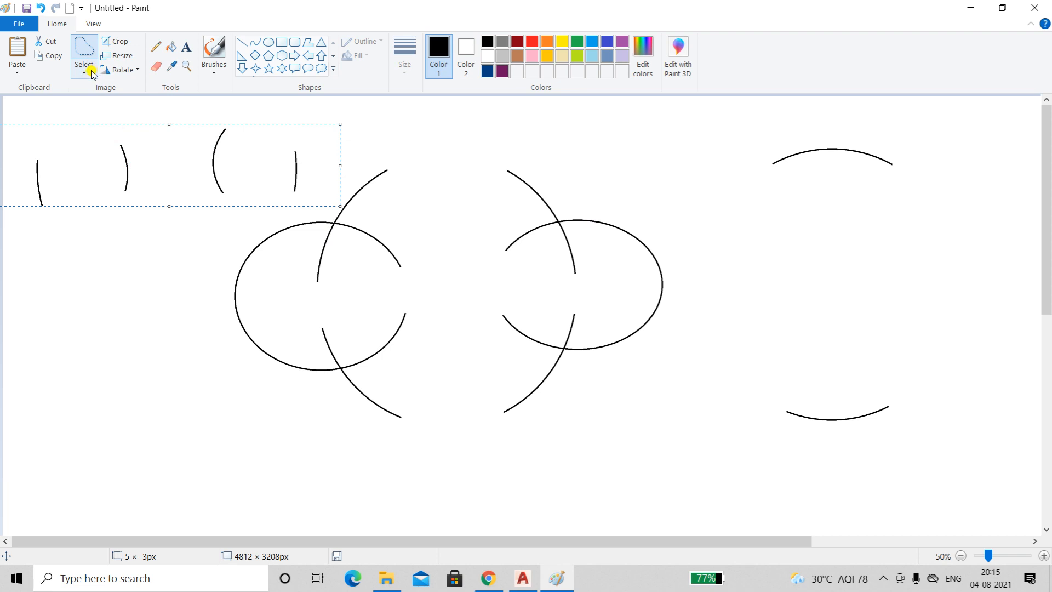
left_click(84, 70)
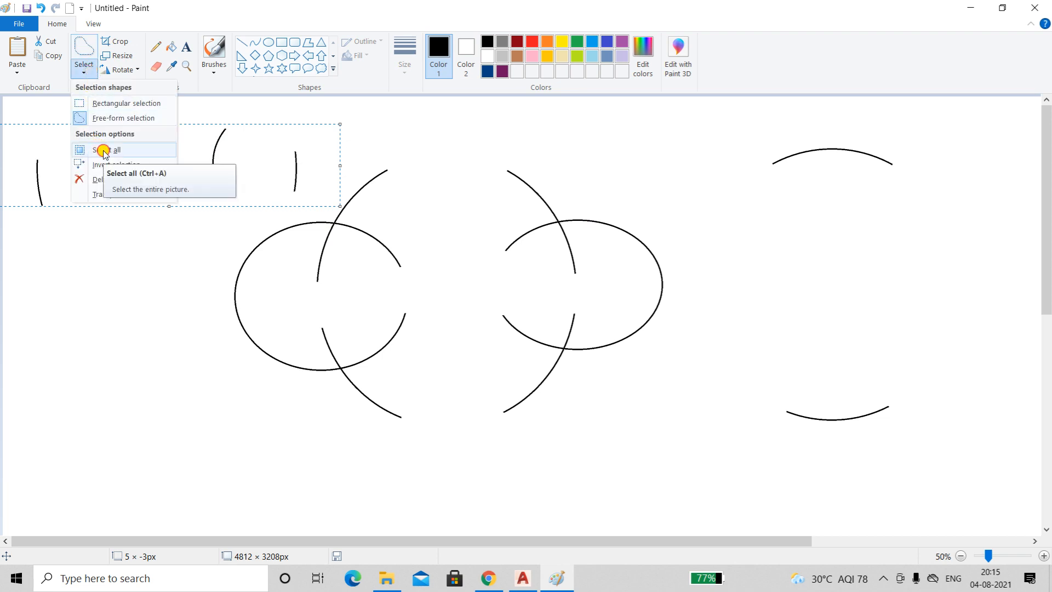
left_click(105, 151)
key("Delete")
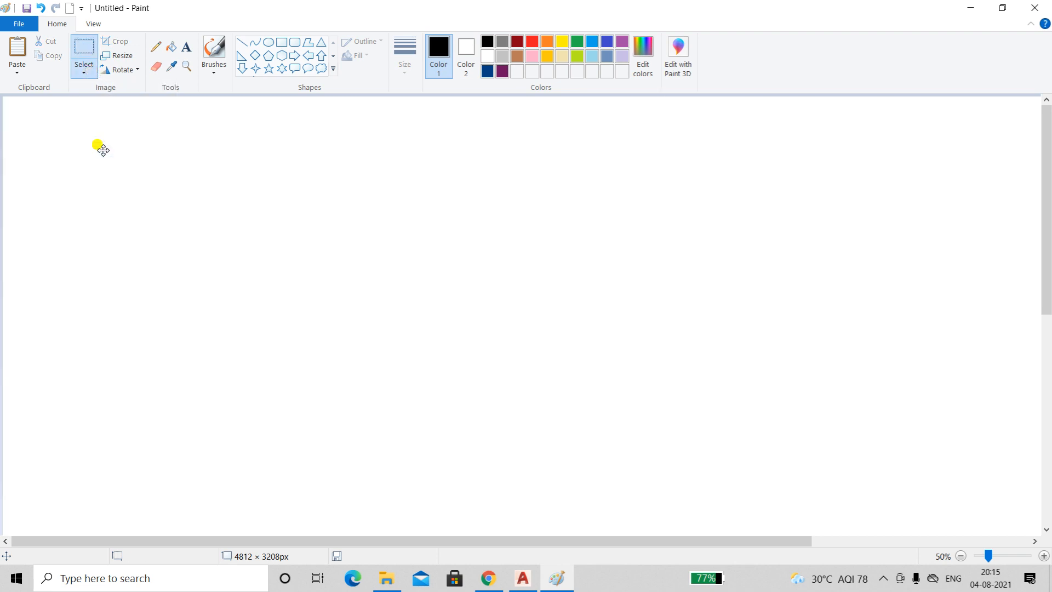
left_click(84, 70)
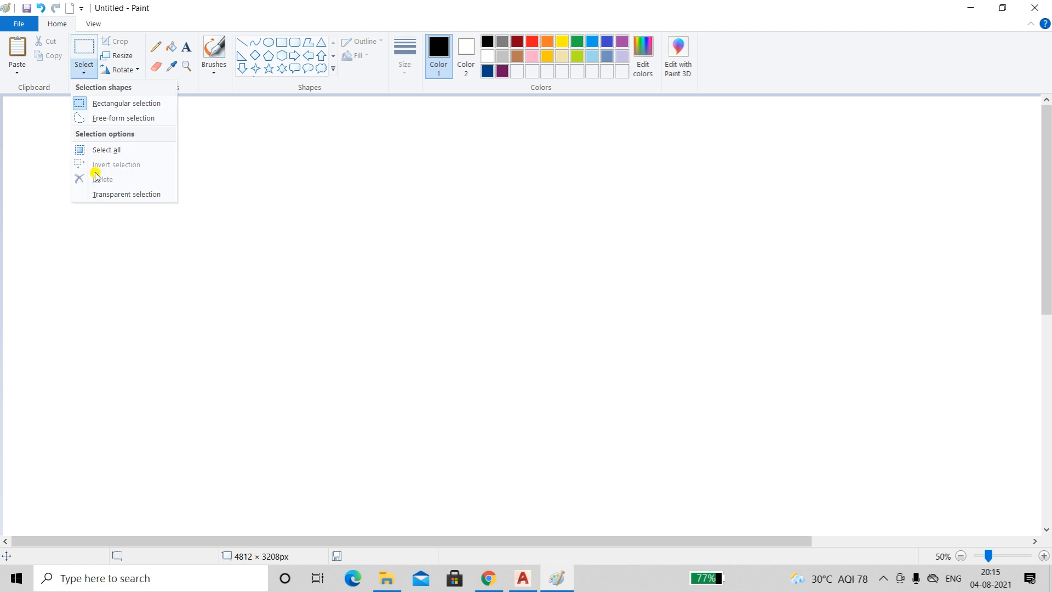
left_click(113, 150)
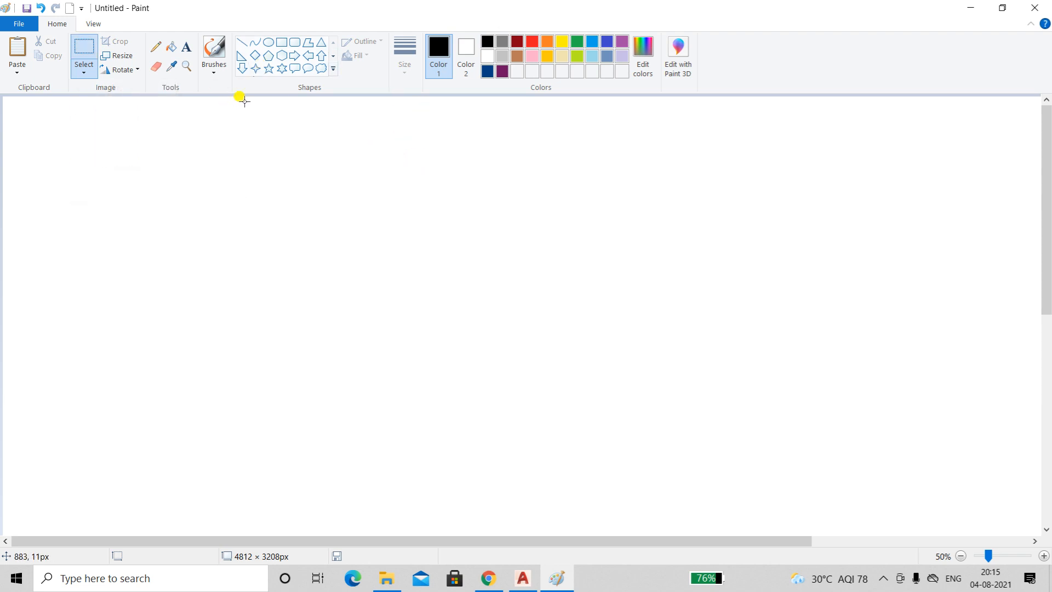
Step: Draw a wide rectangle as the house's front wall and a triangle of the same width on top as its roof
left_click(283, 43)
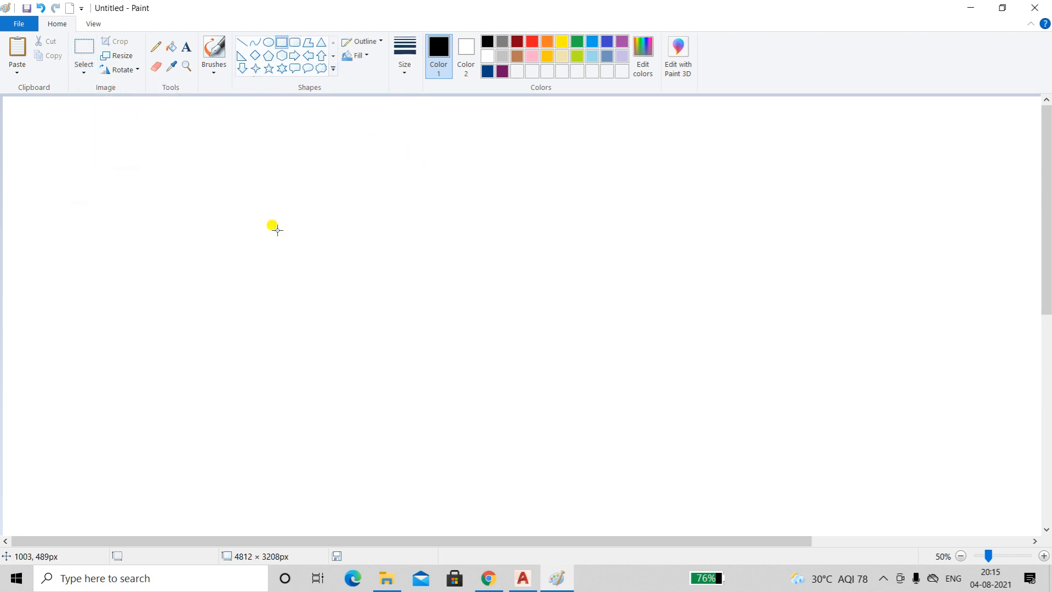
left_click_drag(247, 278, 565, 471)
left_click(752, 342)
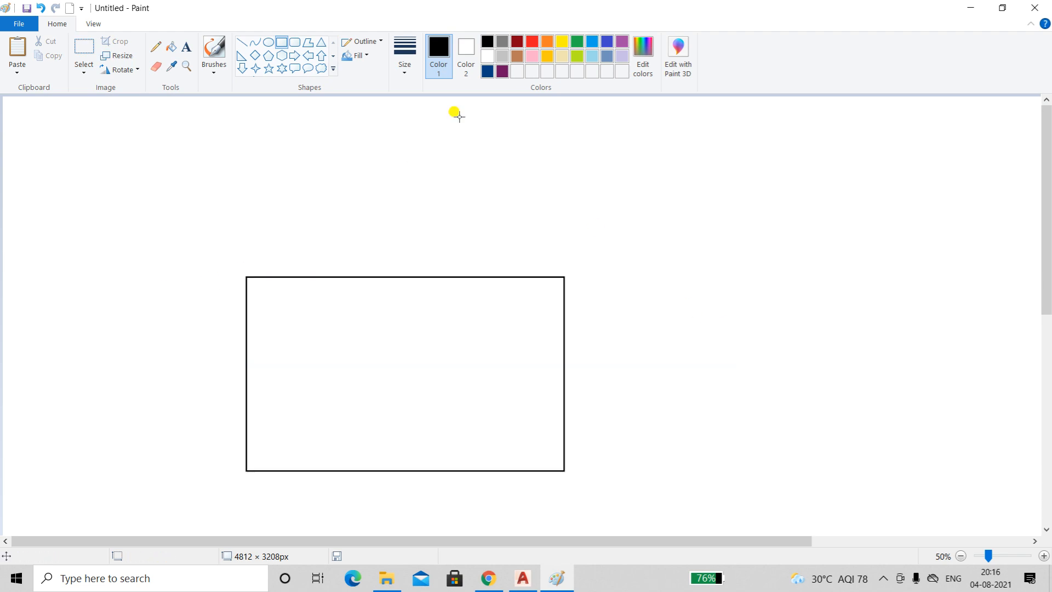
left_click(320, 45)
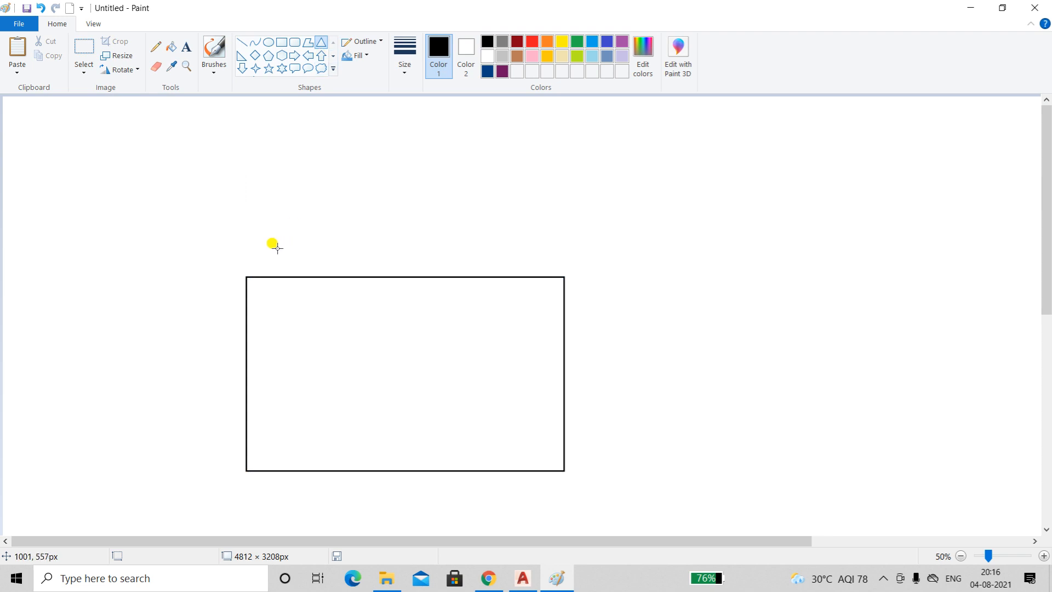
left_click_drag(247, 277, 565, 152)
left_click(645, 167)
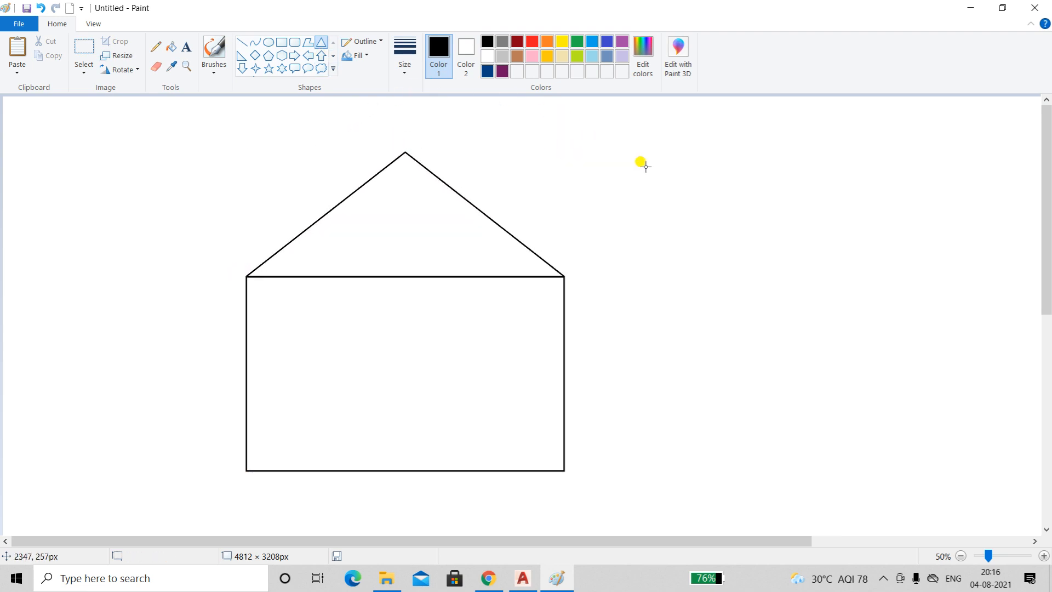
left_click(280, 48)
left_click_drag(360, 471, 396, 359)
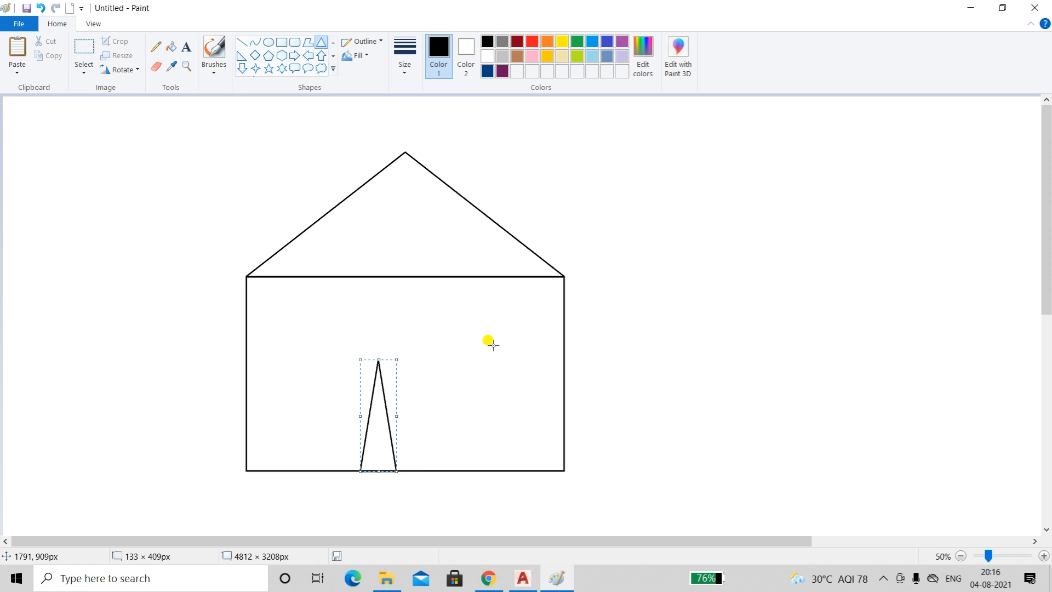
key("ctrl+z")
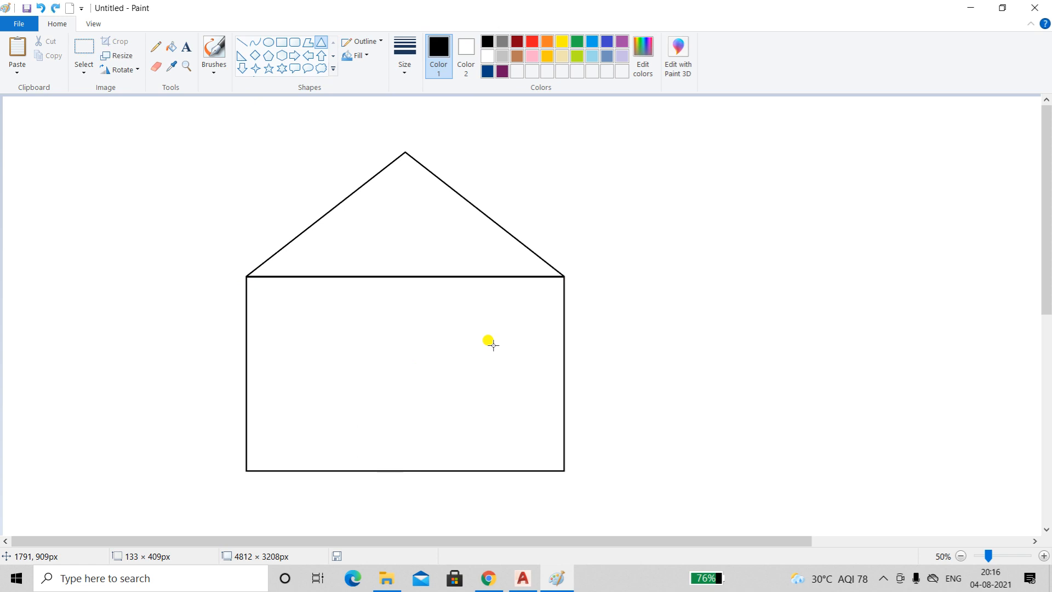
Step: Draw a door about 333 × 495 px at the wall's base and a window on each side, the right one about 189 × 221 px
left_click(281, 43)
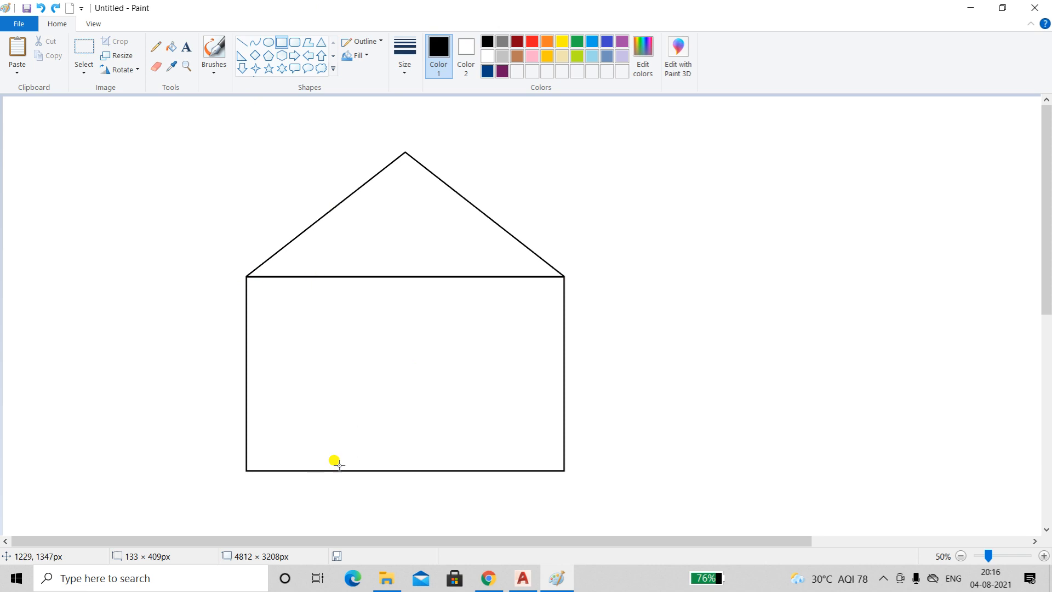
mouse_move(356, 470)
left_mouse_down()
mouse_move(379, 369)
mouse_move(447, 334)
left_mouse_up()
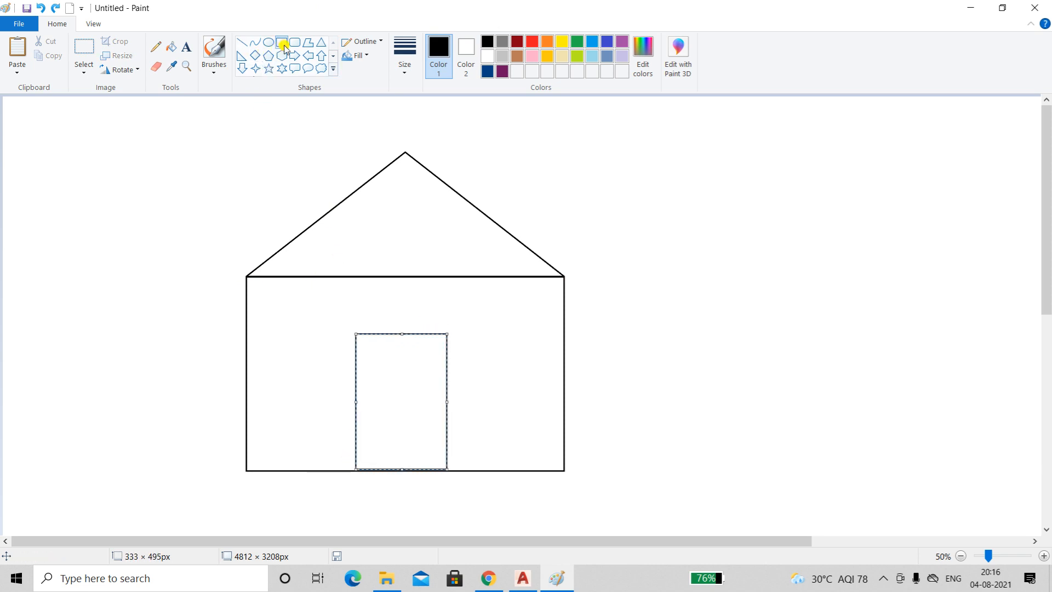
left_click(491, 384)
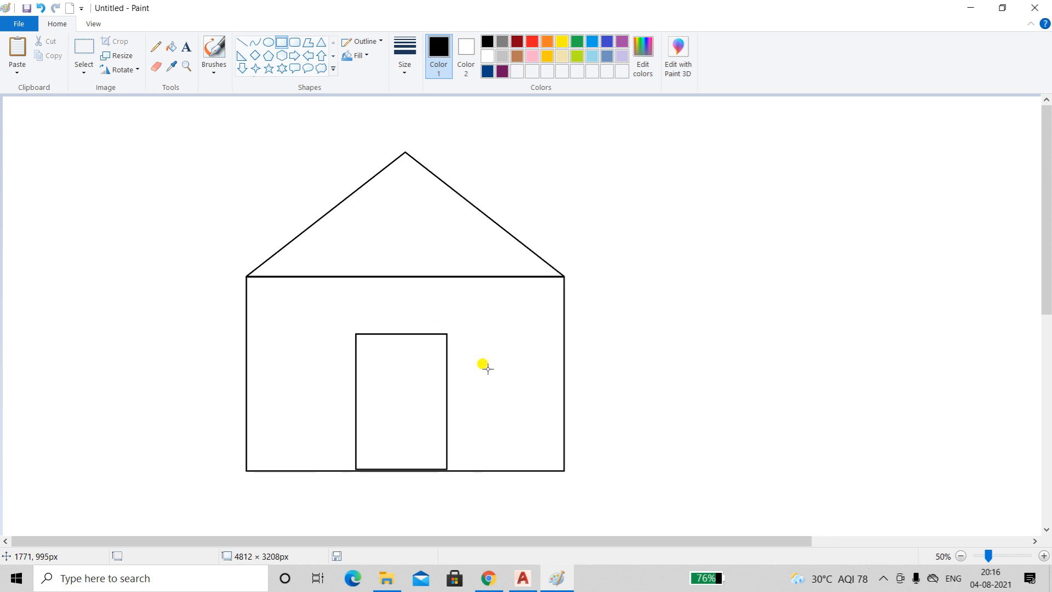
left_click_drag(477, 366, 496, 412)
left_click_drag(528, 425, 530, 427)
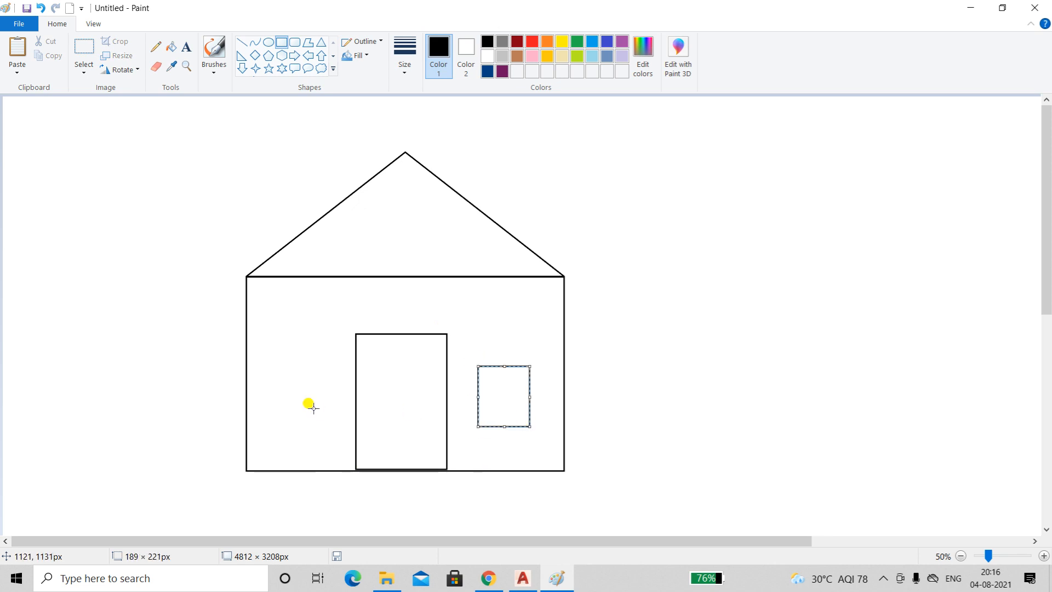
left_click_drag(275, 371, 331, 423)
left_click(830, 314)
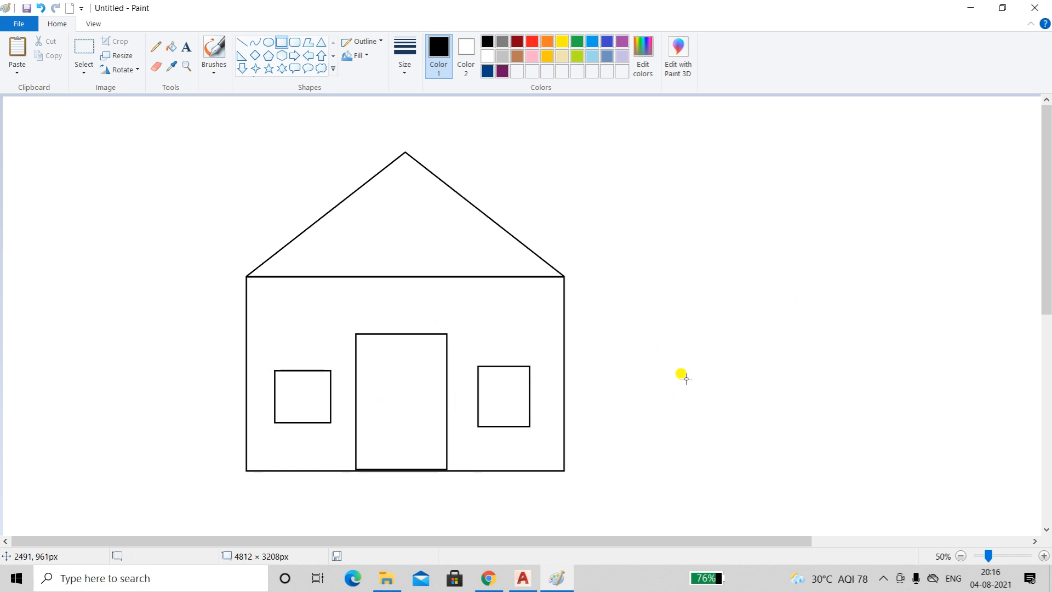
Step: Draw a rising line from the roof's right corner as the side eave, and try a similar ridge line from the peak
left_click(242, 42)
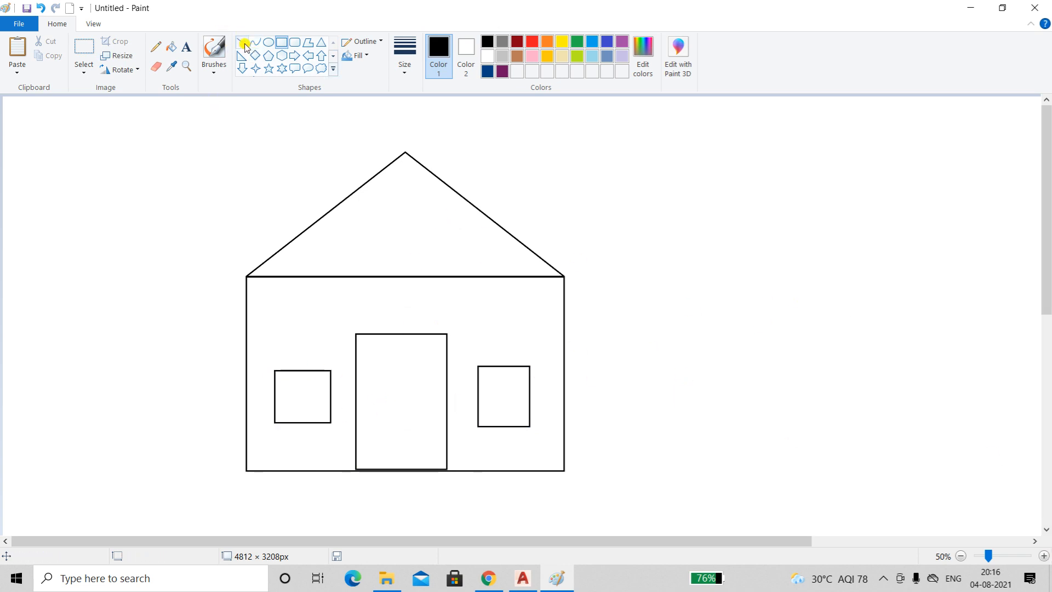
left_click_drag(565, 275, 823, 208)
left_click_drag(405, 154, 675, 95)
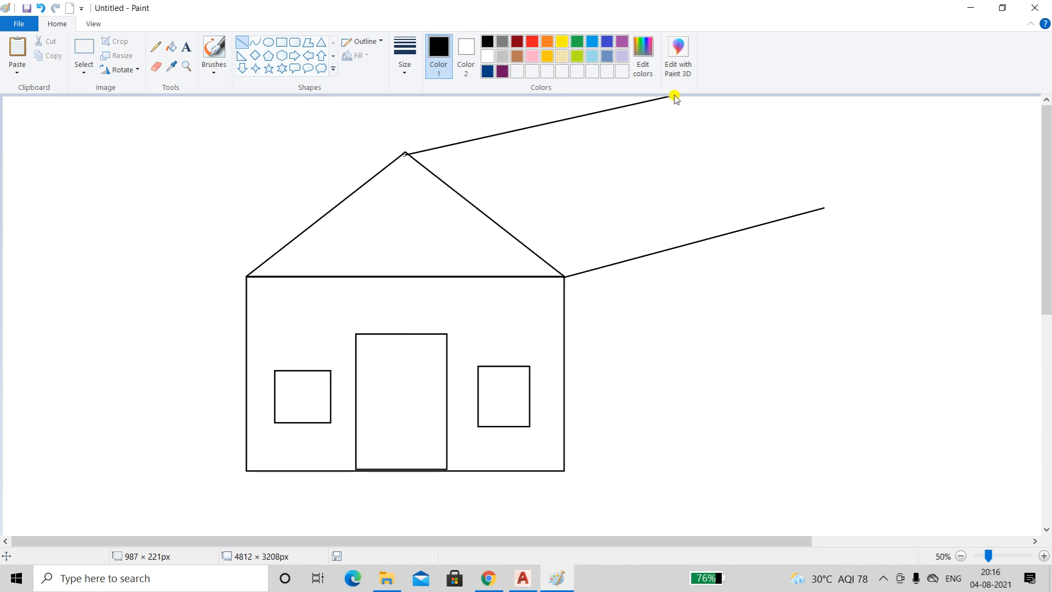
key("ctrl+z")
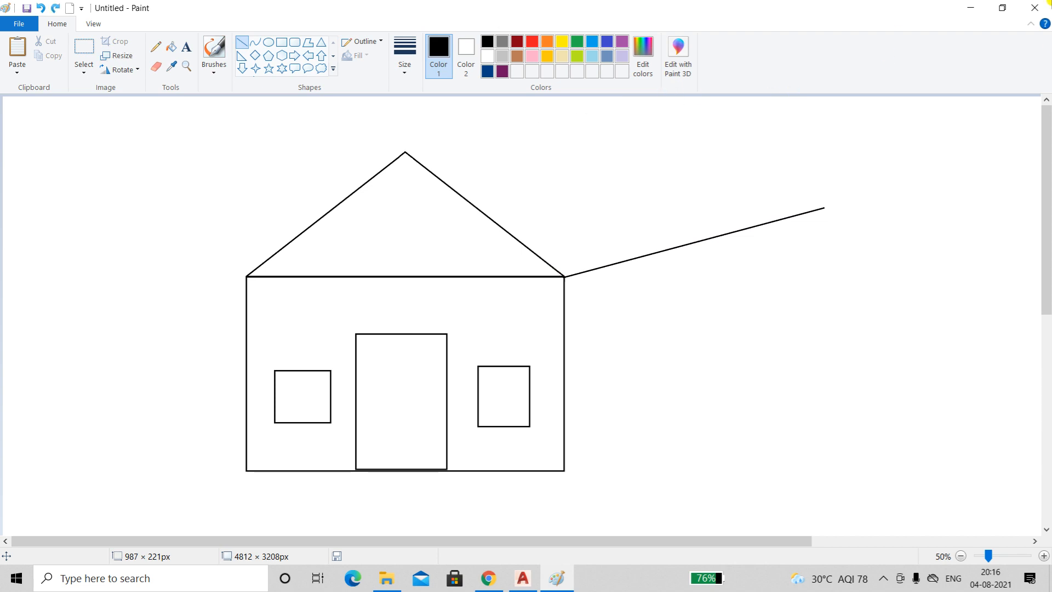
Step: Select the whole house with a rectangle about 3085 × 1545 px and move it lower on the canvas
left_click(982, 556)
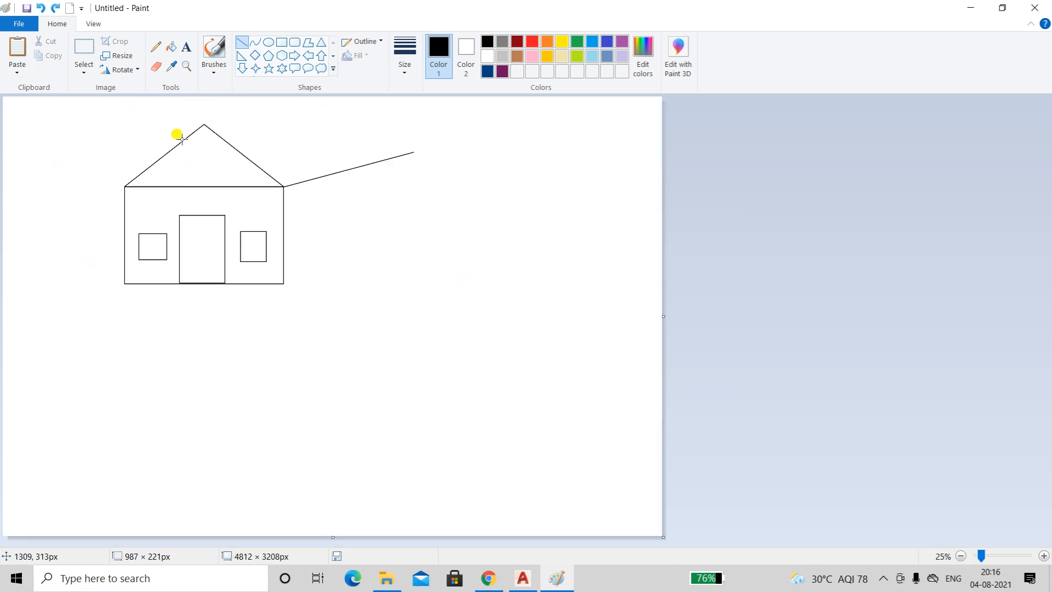
left_click(84, 52)
left_click_drag(78, 99, 502, 308)
left_click_drag(270, 279, 401, 398)
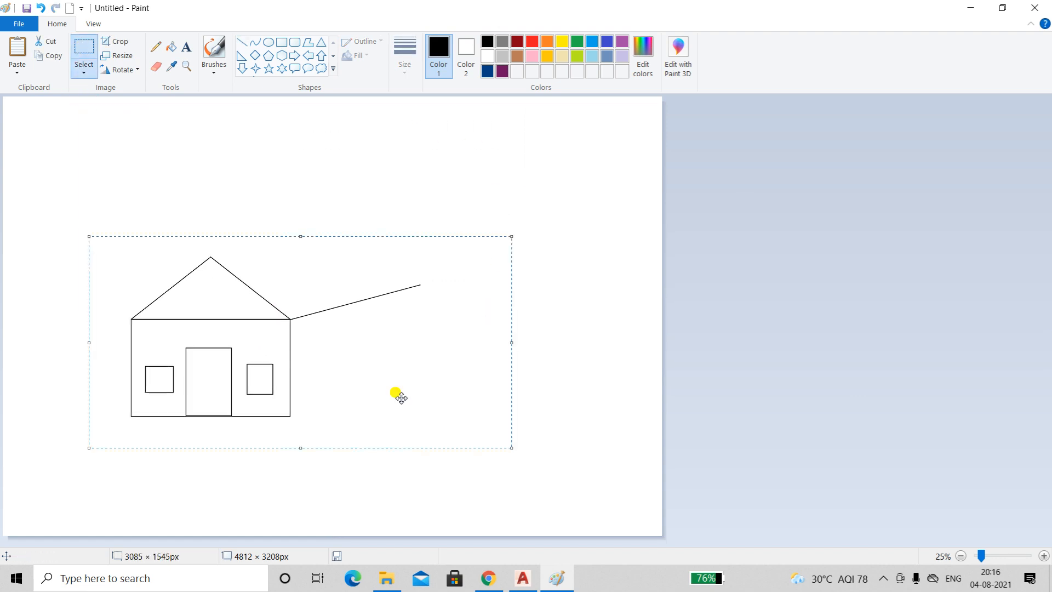
left_click(792, 389)
Step: Draw the ridge line, the roof's far slope, and the side wall's far edge and base line to give the house depth
left_click(993, 556)
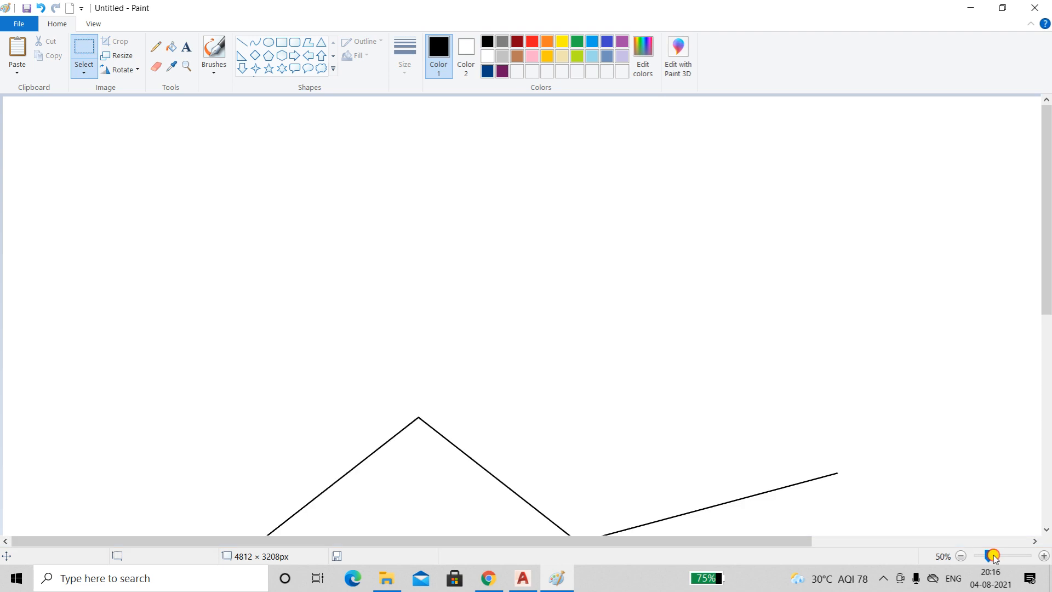
scroll(710, 347, "down", 6)
scroll(648, 371, "up", 2)
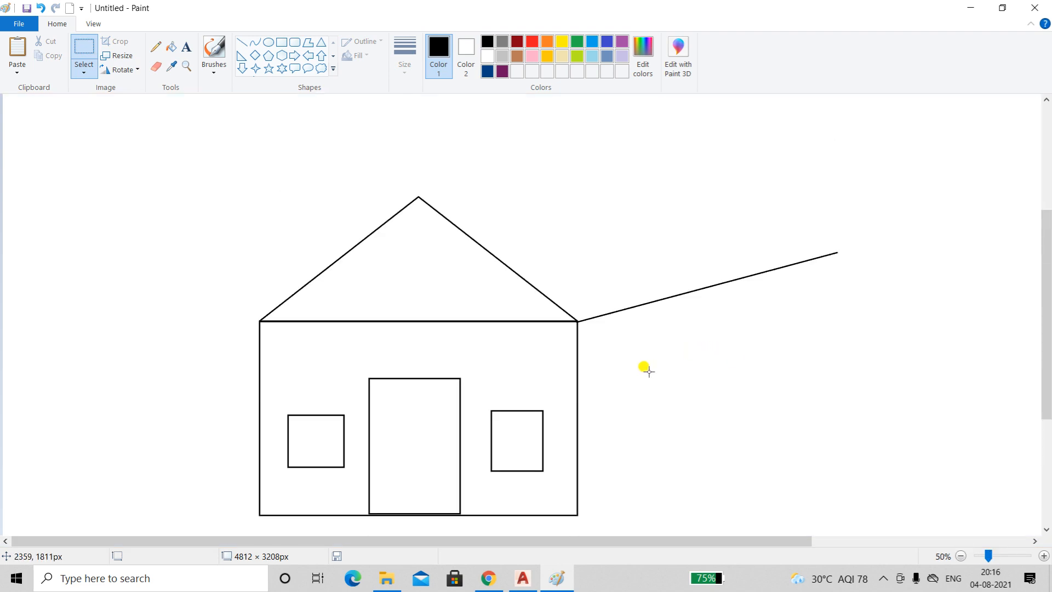
left_click(240, 43)
mouse_move(419, 193)
left_mouse_down()
mouse_move(505, 165)
mouse_move(713, 126)
left_mouse_up()
left_click(494, 222)
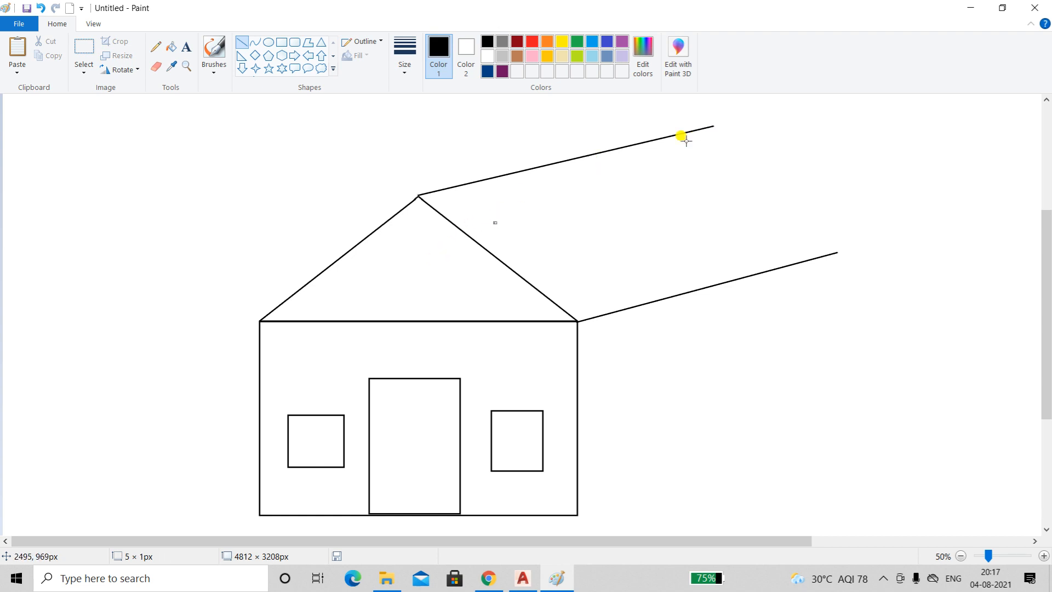
mouse_move(714, 127)
left_mouse_down()
mouse_move(852, 249)
mouse_move(835, 249)
mouse_move(853, 246)
mouse_move(851, 438)
left_mouse_up()
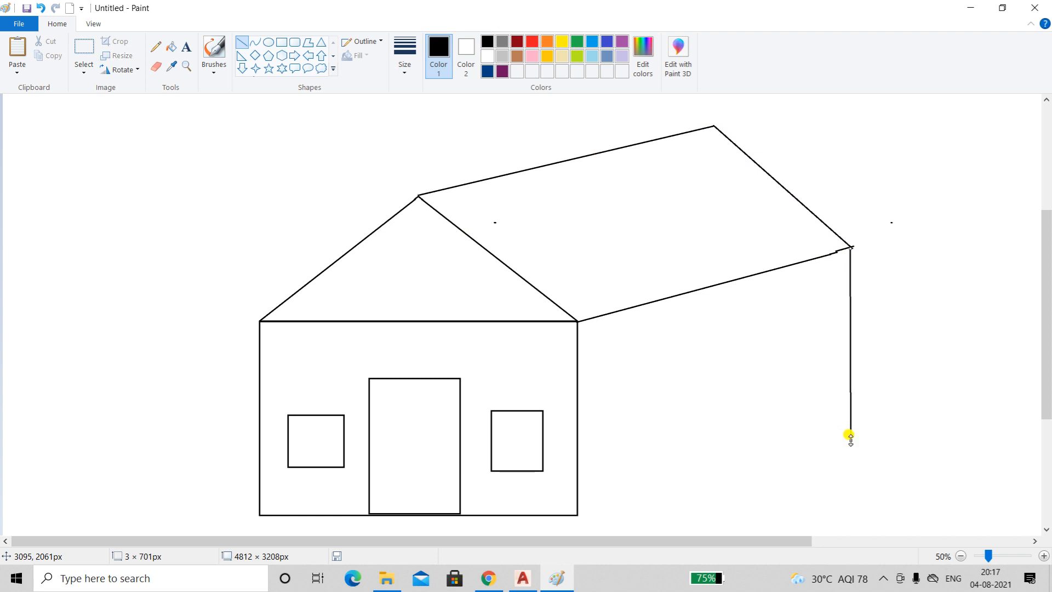
mouse_move(578, 514)
left_mouse_down()
mouse_move(717, 482)
mouse_move(850, 434)
left_mouse_up()
Step: Draw a slanted four-sided window from straight lines in the middle of the side wall
left_click_drag(676, 357, 676, 432)
left_click(675, 354)
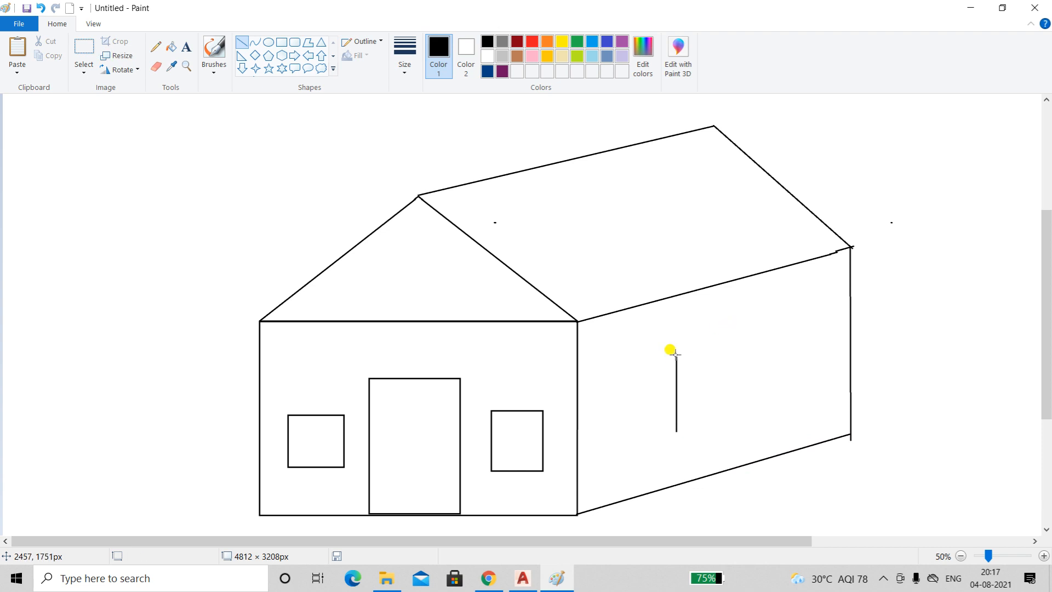
left_click_drag(677, 355, 740, 412)
left_click(767, 331)
mouse_move(675, 431)
left_mouse_down()
mouse_move(729, 406)
mouse_move(741, 412)
left_mouse_up()
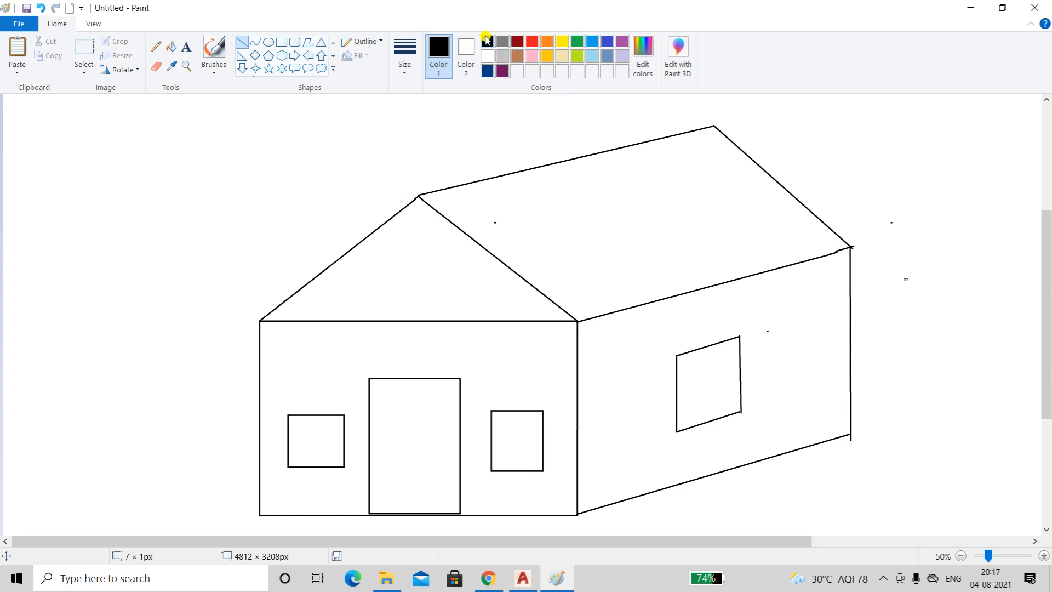
Step: Fill the house's front wall with dark red and recolour it orange
left_click(517, 41)
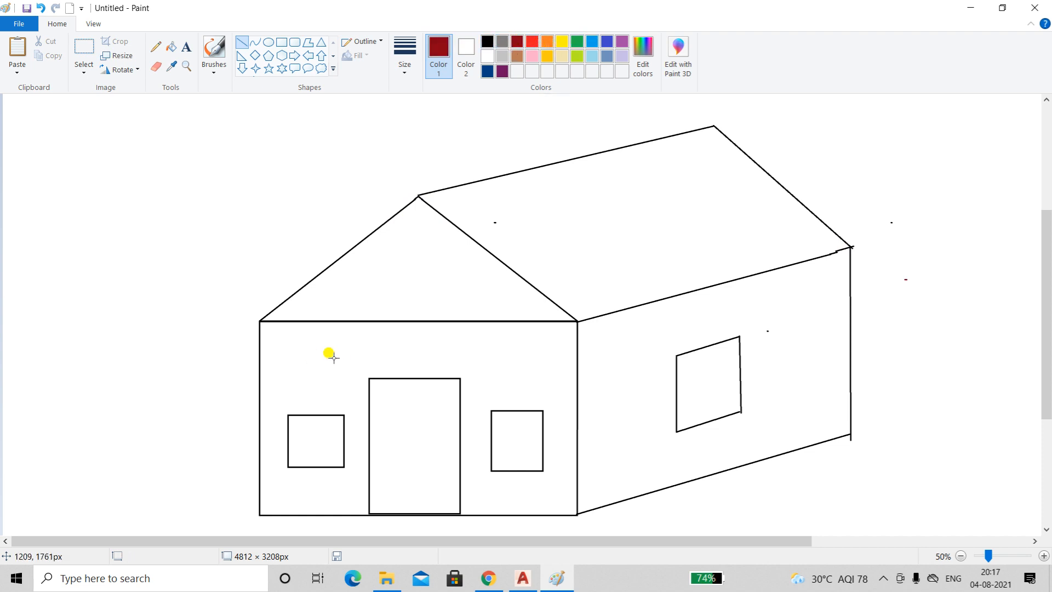
left_click(166, 48)
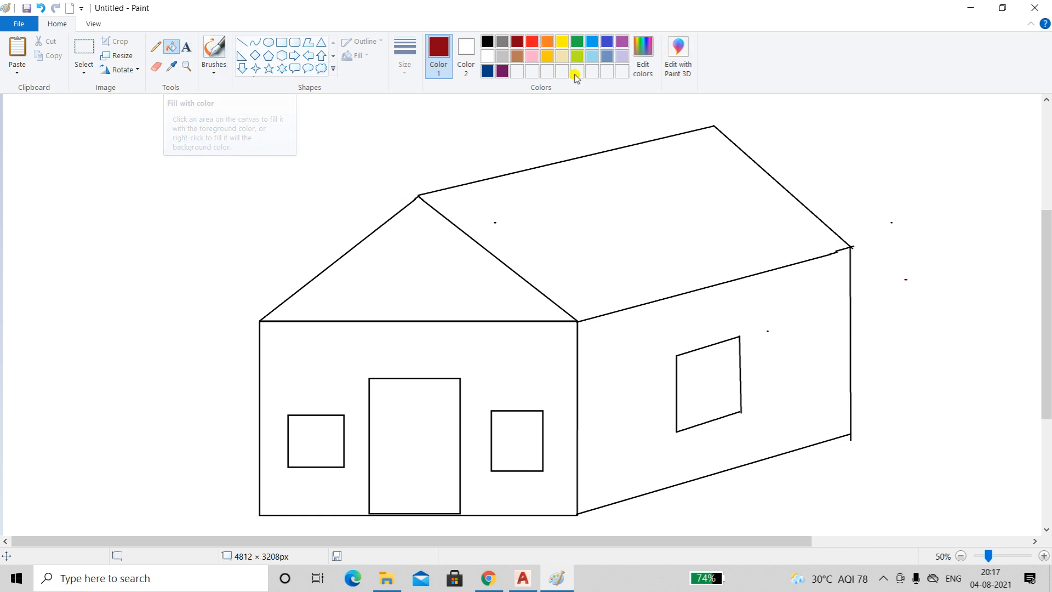
left_click(335, 345)
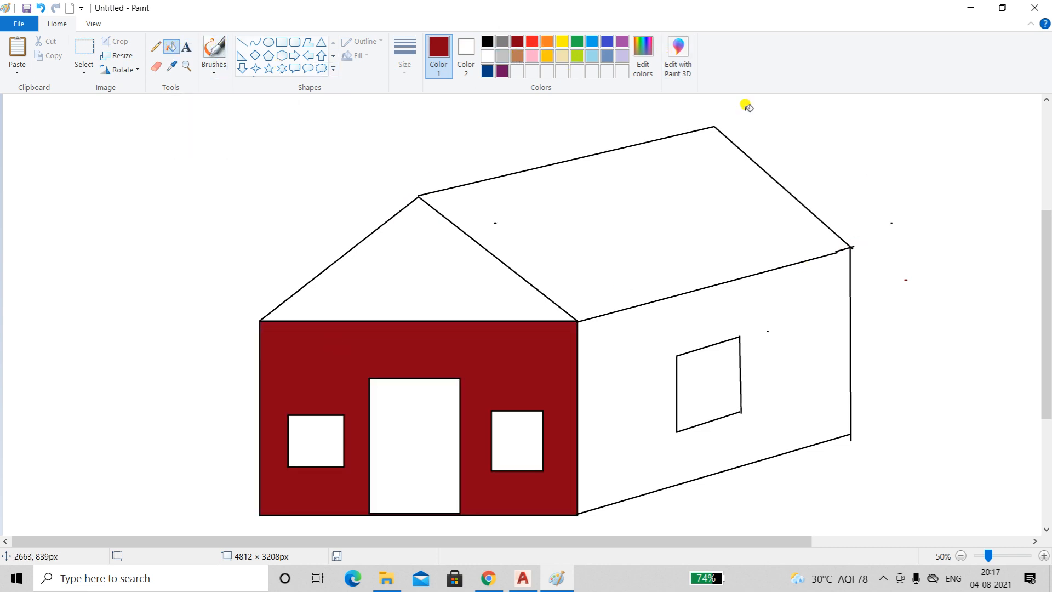
left_click(546, 43)
left_click(285, 359)
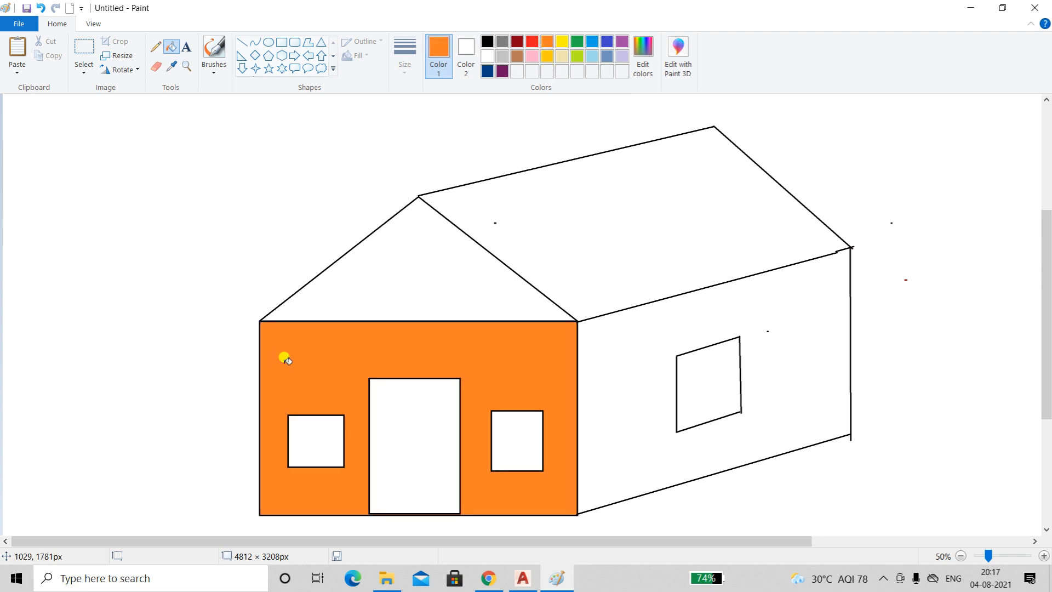
Step: Fill the triangular gable with red and the long side slope of the roof with turquoise blue
left_click(533, 42)
left_click(402, 254)
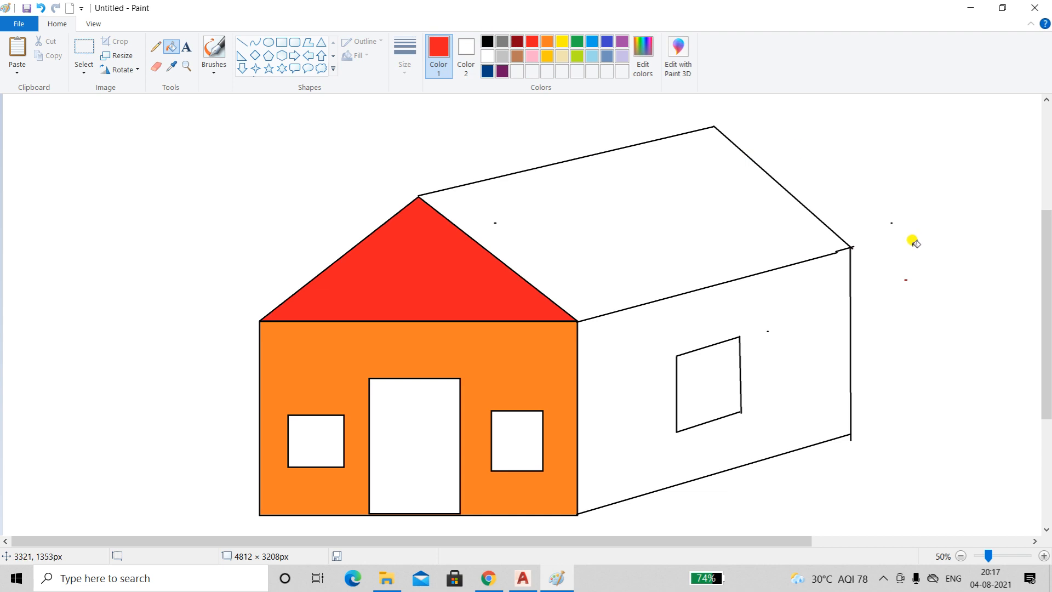
left_click(599, 43)
left_click(634, 249)
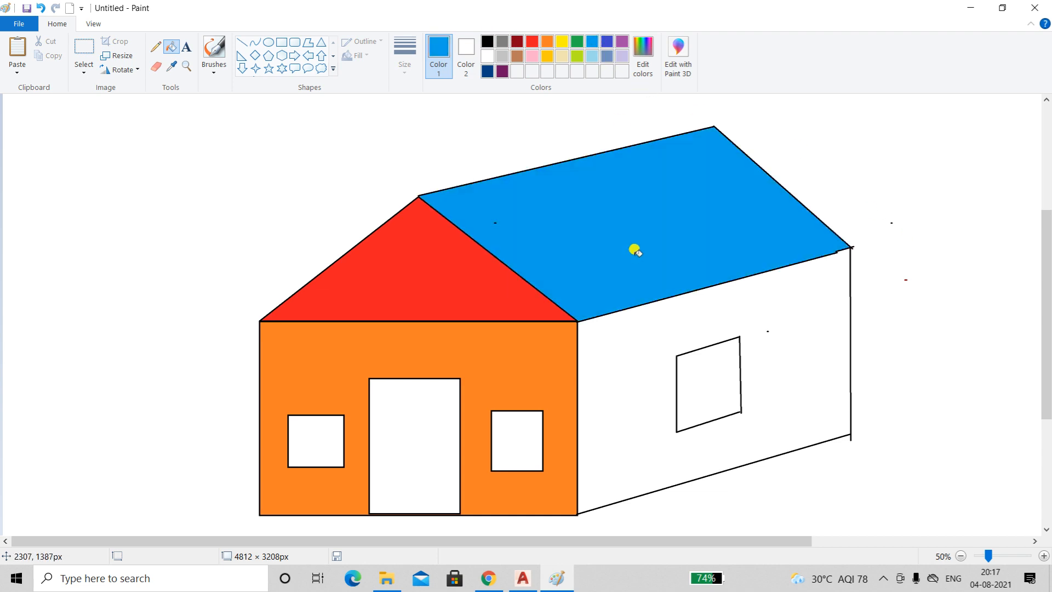
Step: Fill both front windows with dark gray, try the same fill on the side window, and undo that last fill
left_click(506, 43)
left_click(326, 447)
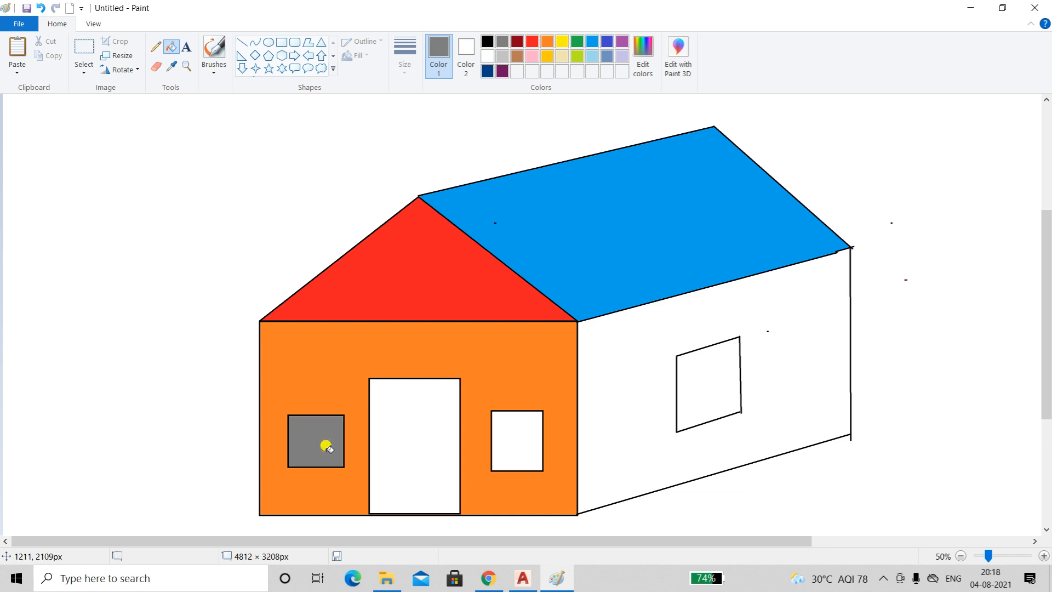
left_click(524, 450)
left_click(719, 390)
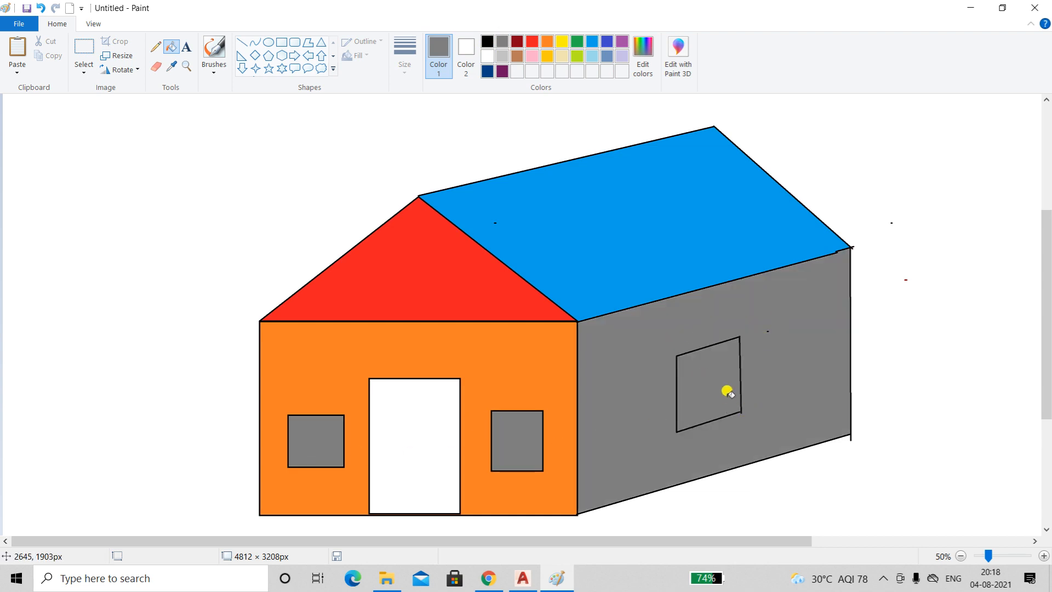
key("ctrl+z")
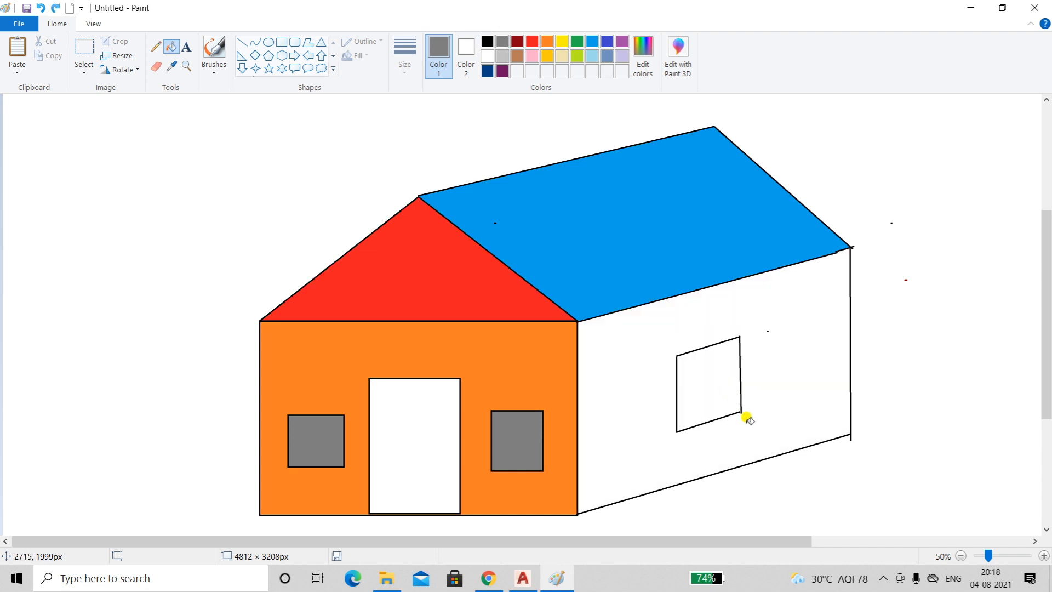
Step: Close the gap at the side window's lower right corner with a tiny line and fill the window with dark gray
left_click(242, 43)
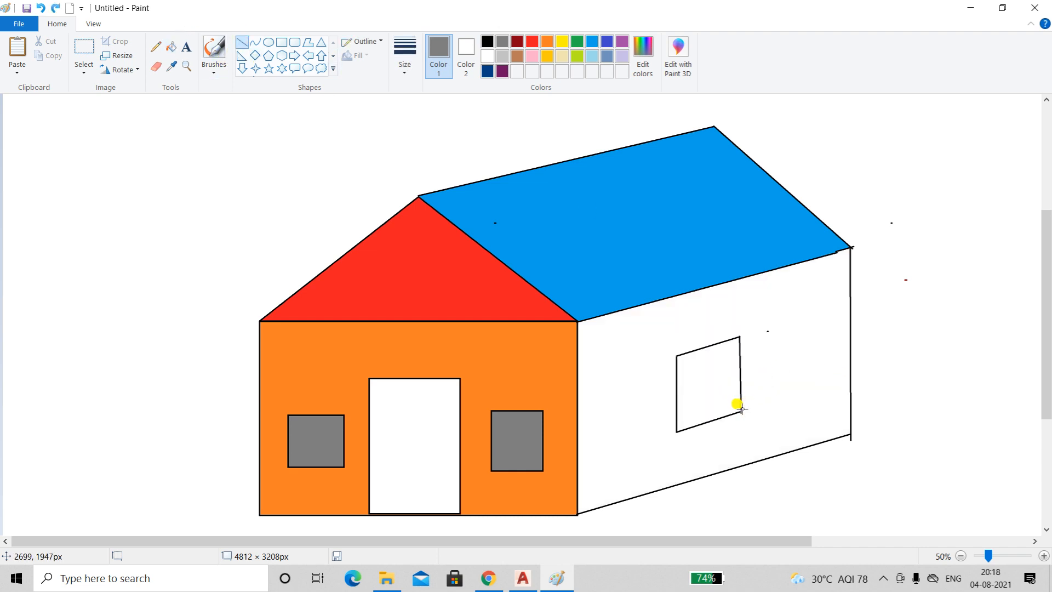
left_click_drag(733, 412, 743, 410)
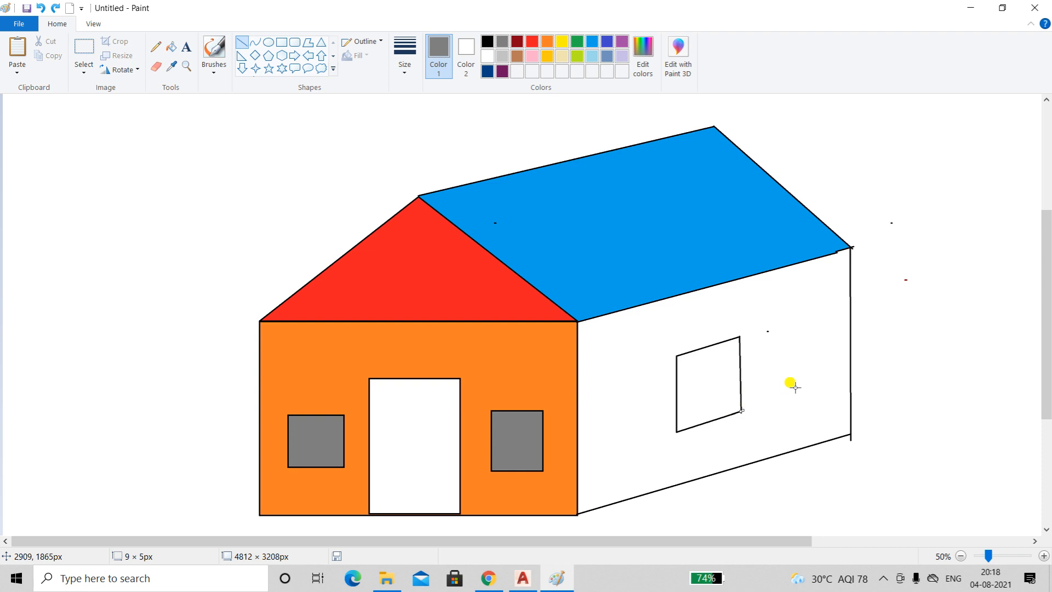
left_click(819, 371)
left_click(702, 372)
left_click(171, 47)
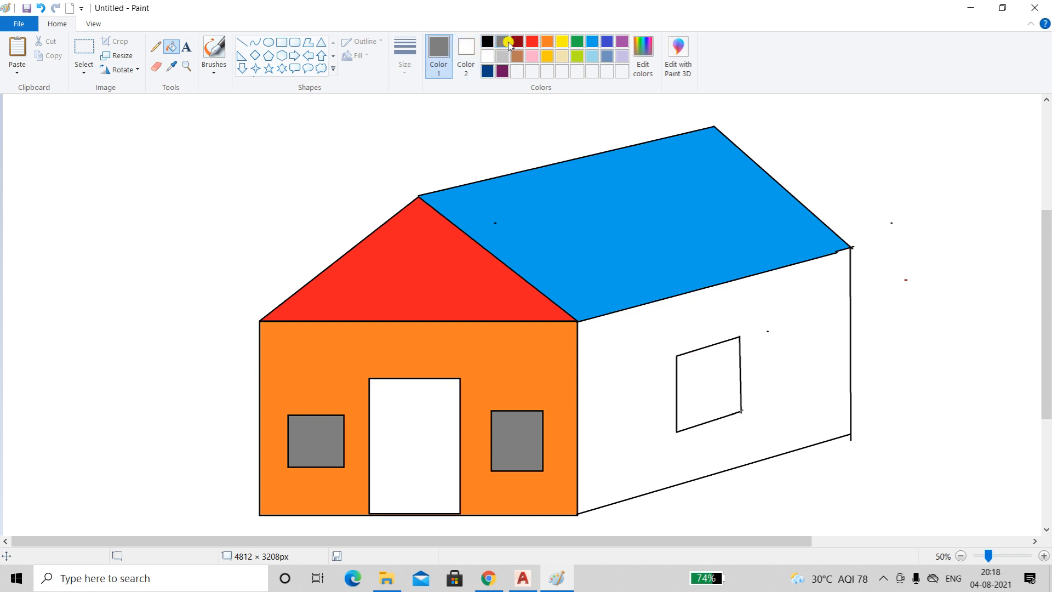
left_click(706, 387)
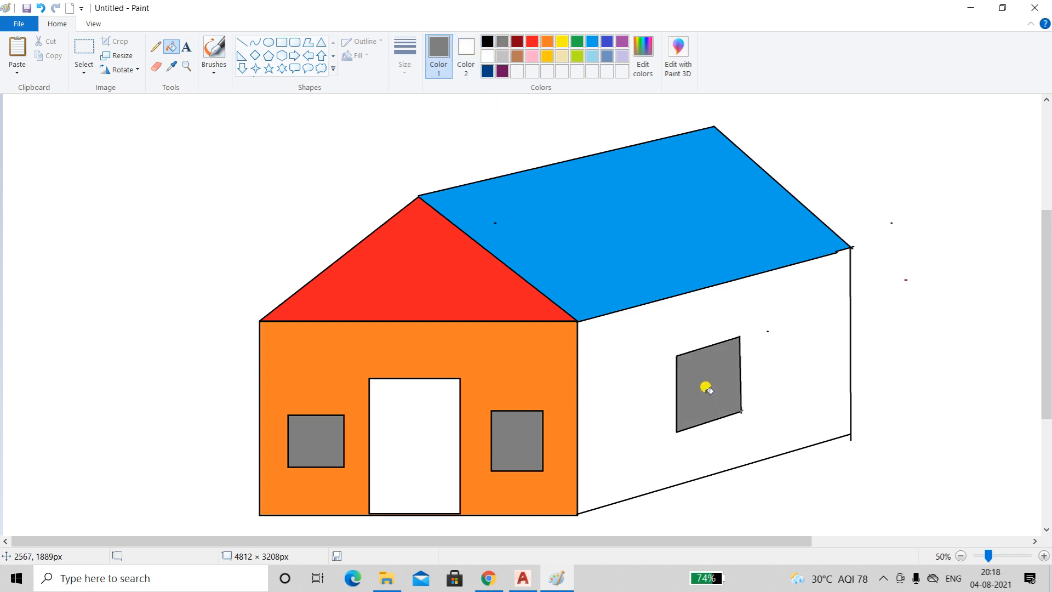
Step: Fill the side wall with purple and the front door with brown
left_click(620, 43)
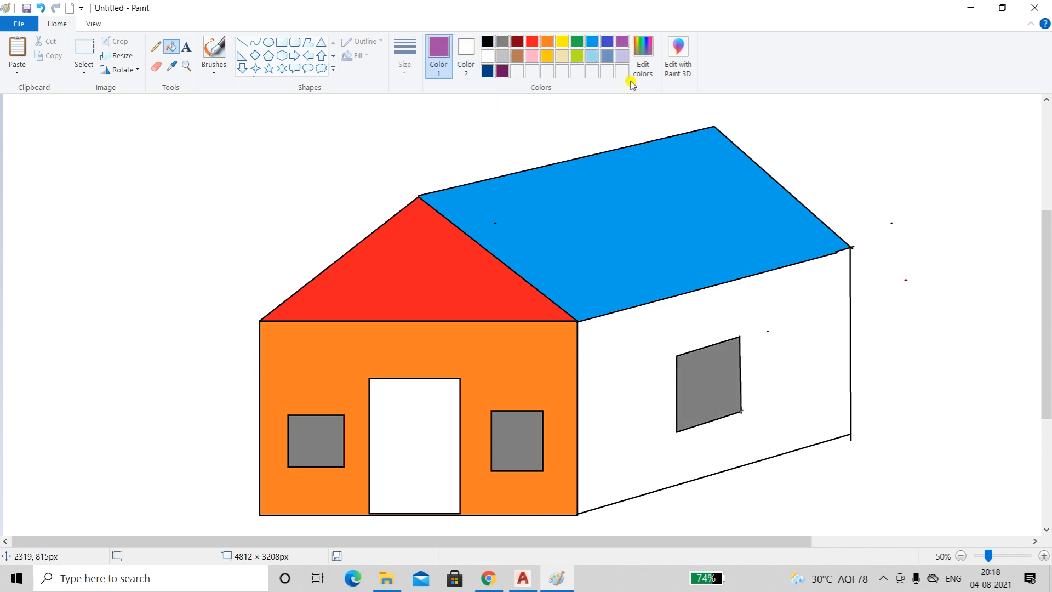
left_click(648, 403)
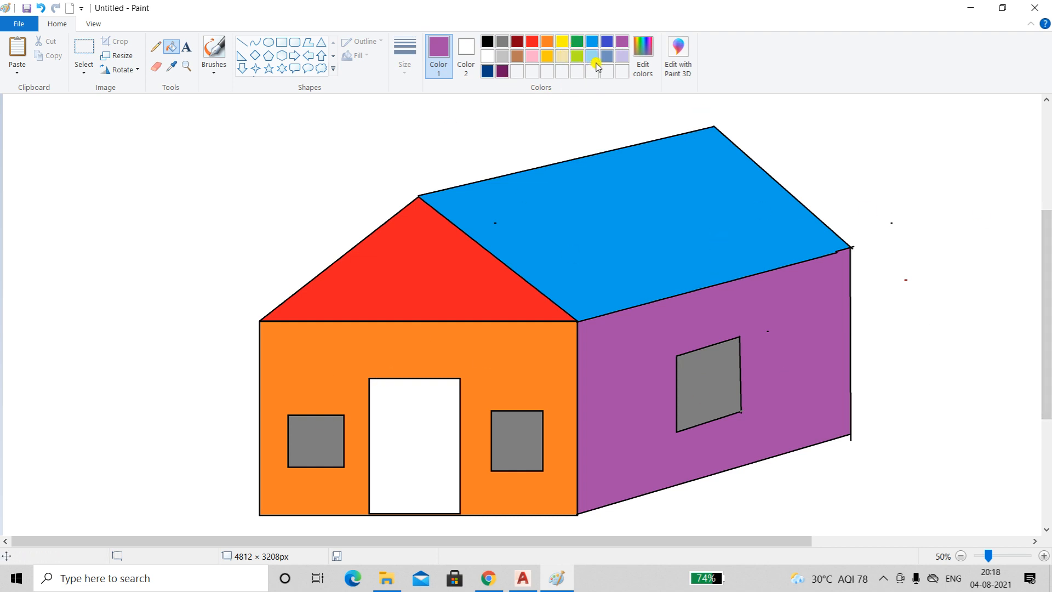
left_click(517, 56)
left_click(403, 433)
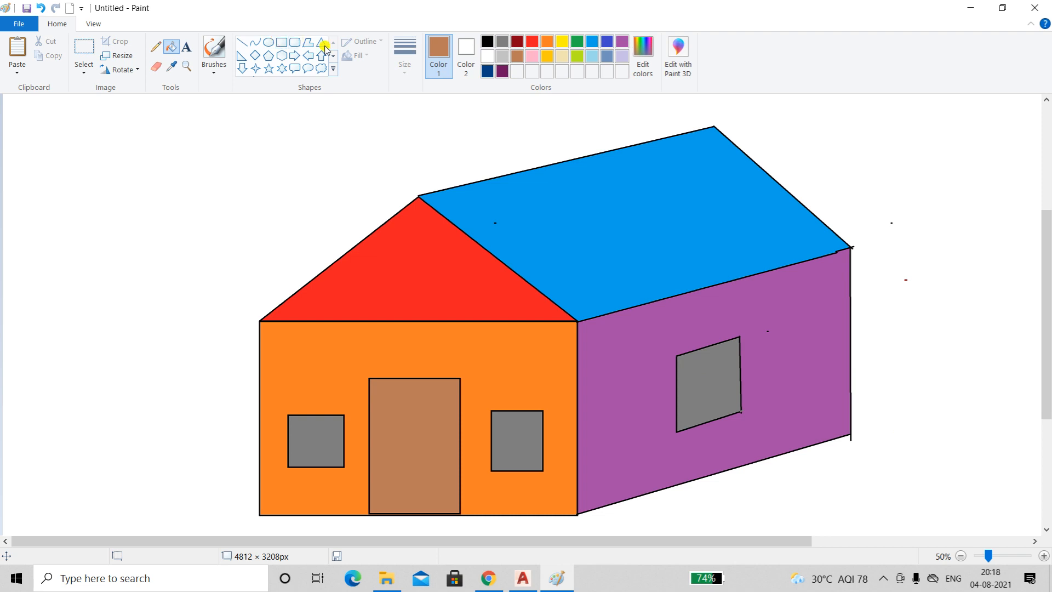
Step: Draw a nearly horizontal line about 1199 px long in the empty area left of the roof and colour it black
left_click(242, 43)
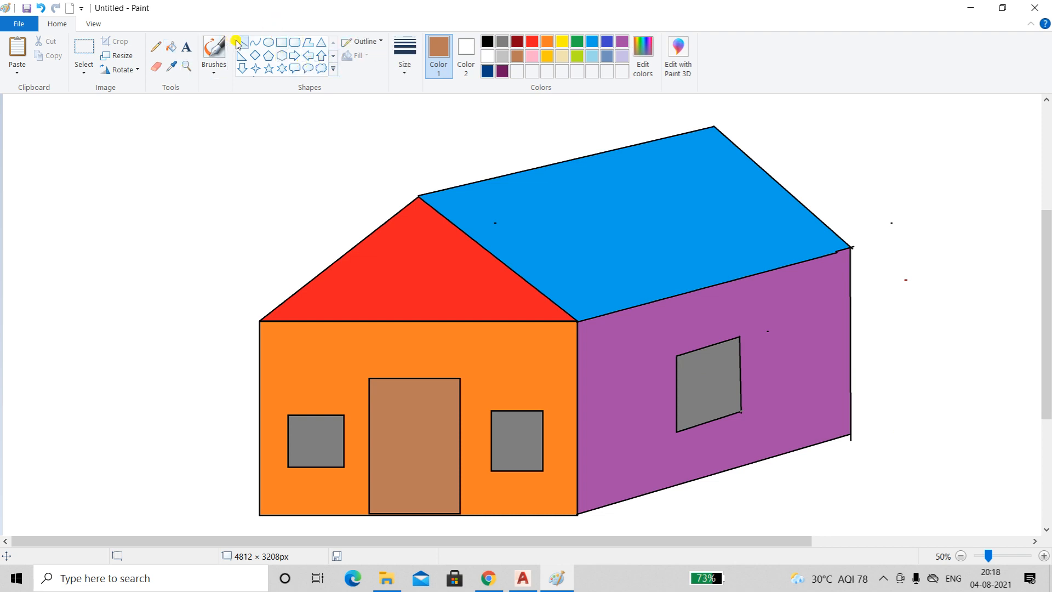
left_click_drag(34, 150, 363, 145)
left_click(443, 52)
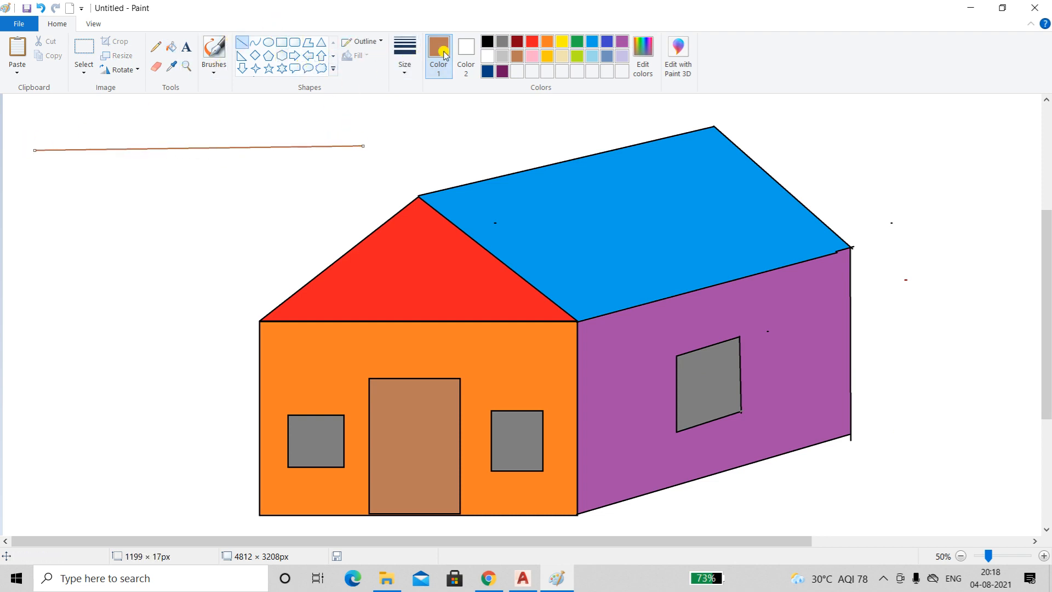
left_click(486, 42)
Step: Draw a black horizontal line about 583 px long under the first one and a short descending diagonal line below it
left_click_drag(52, 180, 403, 180)
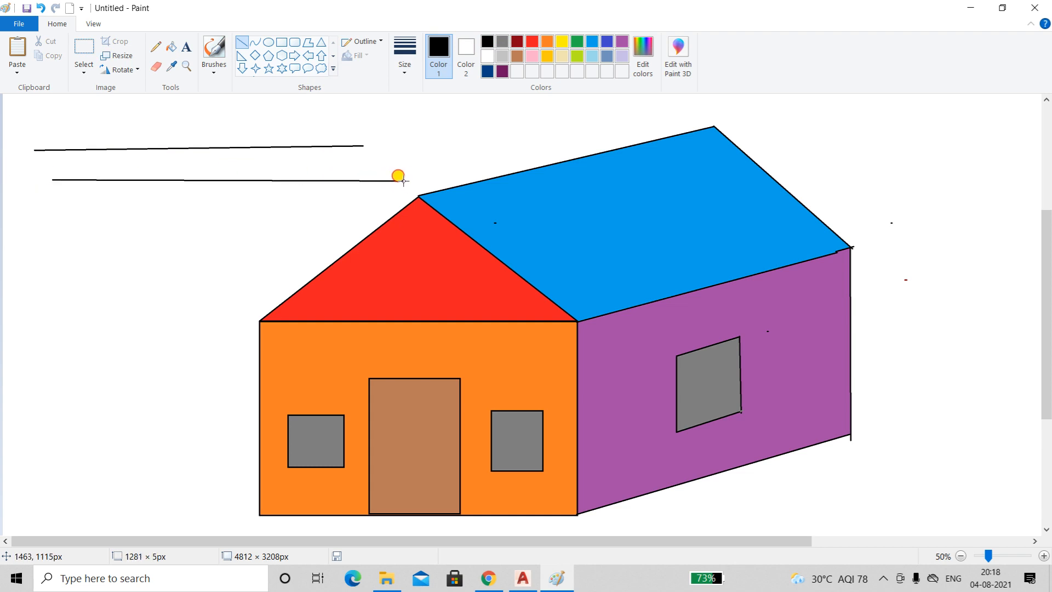
left_click_drag(404, 181, 212, 190)
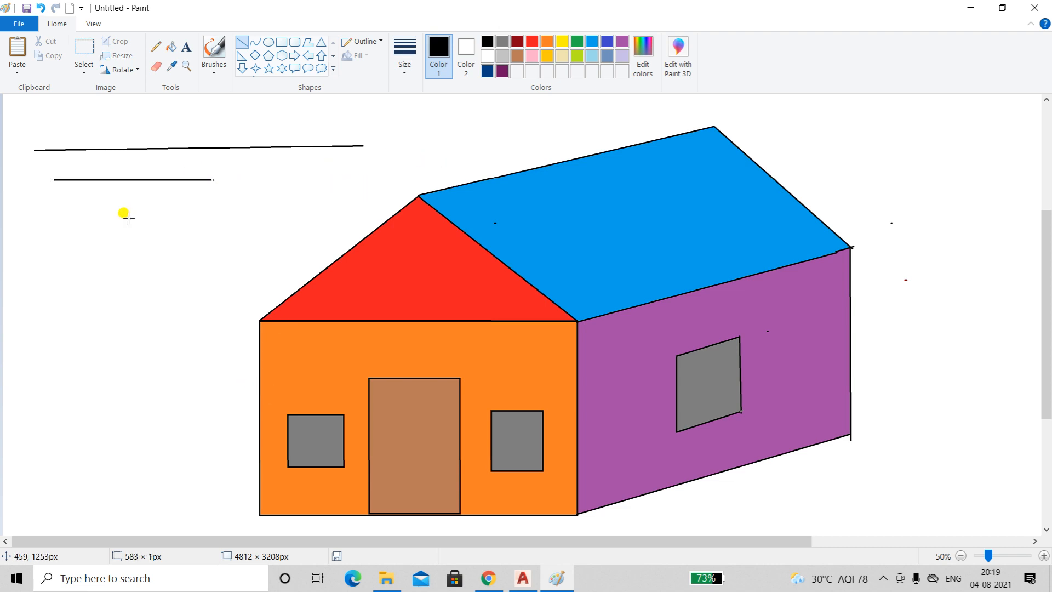
left_click_drag(66, 213, 528, 124)
key("ctrl+z")
mouse_move(51, 212)
left_mouse_down()
mouse_move(263, 199)
mouse_move(181, 241)
mouse_move(123, 362)
mouse_move(212, 249)
mouse_move(207, 225)
mouse_move(91, 326)
mouse_move(82, 303)
mouse_move(212, 209)
mouse_move(187, 223)
mouse_move(269, 207)
mouse_move(17, 338)
mouse_move(23, 352)
mouse_move(184, 312)
mouse_move(205, 338)
mouse_move(254, 295)
mouse_move(236, 277)
mouse_move(184, 313)
mouse_move(236, 402)
mouse_move(123, 271)
mouse_move(50, 207)
mouse_move(300, 207)
mouse_move(2, 213)
mouse_move(74, 245)
mouse_move(7, 373)
mouse_move(44, 206)
mouse_move(194, 344)
mouse_move(84, 240)
mouse_move(48, 255)
mouse_move(50, 214)
mouse_move(272, 209)
mouse_move(126, 260)
mouse_move(158, 320)
mouse_move(55, 362)
mouse_move(157, 337)
mouse_move(135, 307)
mouse_move(51, 353)
mouse_move(264, 292)
mouse_move(433, 217)
mouse_move(356, 317)
mouse_move(277, 317)
mouse_move(347, 277)
mouse_move(412, 299)
mouse_move(504, 304)
mouse_move(617, 285)
mouse_move(654, 245)
mouse_move(441, 444)
mouse_move(116, 300)
left_mouse_up()
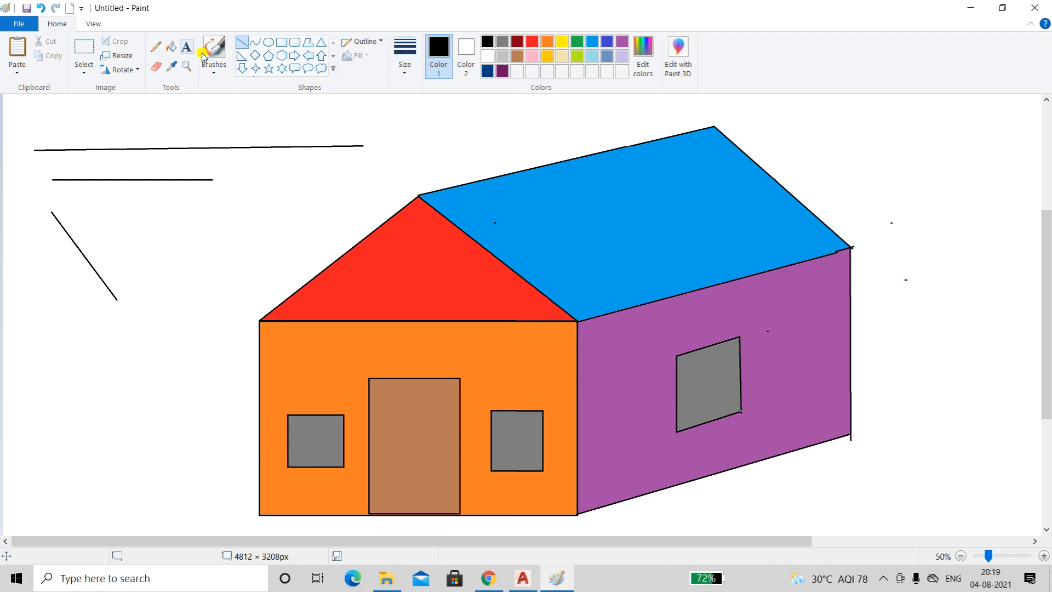
Step: Zoom out to 12.5% to view the whole canvas and return to 100% zoom
left_click(92, 25)
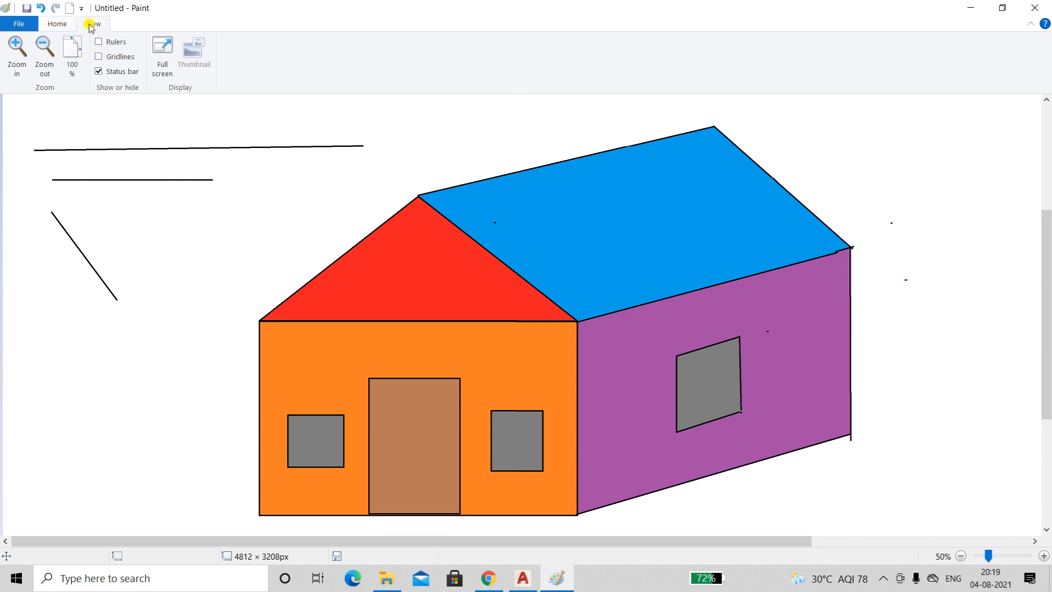
left_click(43, 53)
left_click(43, 53)
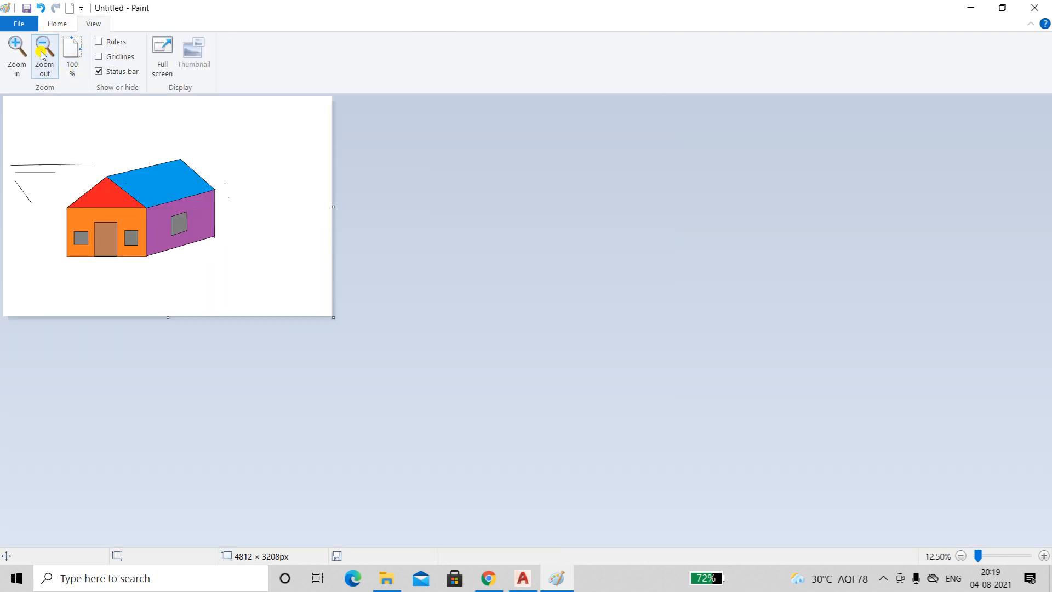
left_click(1006, 550)
left_click(68, 55)
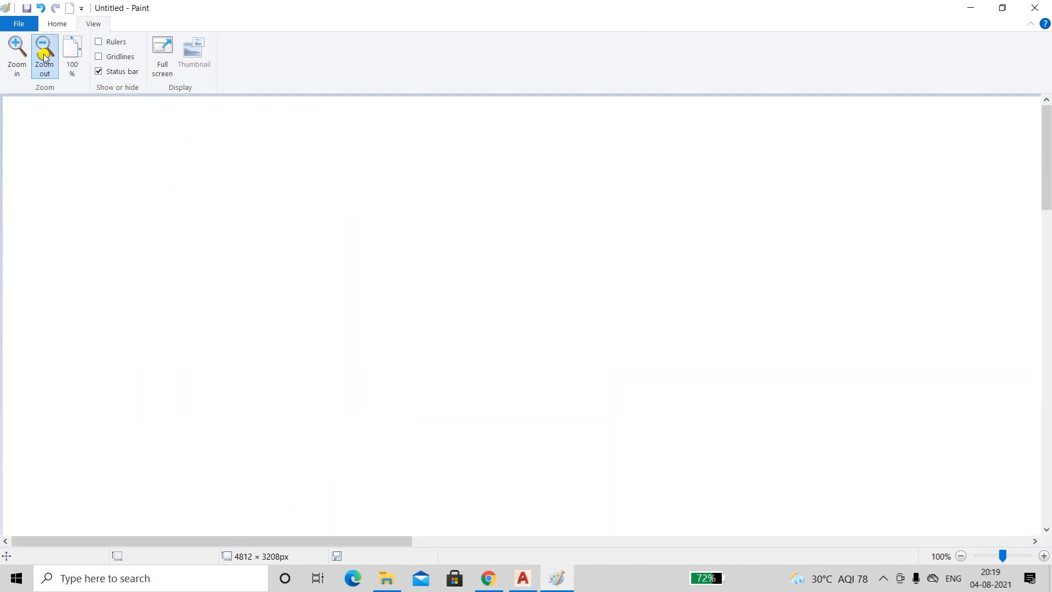
Step: Demonstrate zooming the canvas out and in several levels, and reset the zoom to 100%
left_click(45, 57)
left_click(45, 57)
left_click(44, 57)
left_click(21, 61)
left_click(23, 63)
left_click(23, 63)
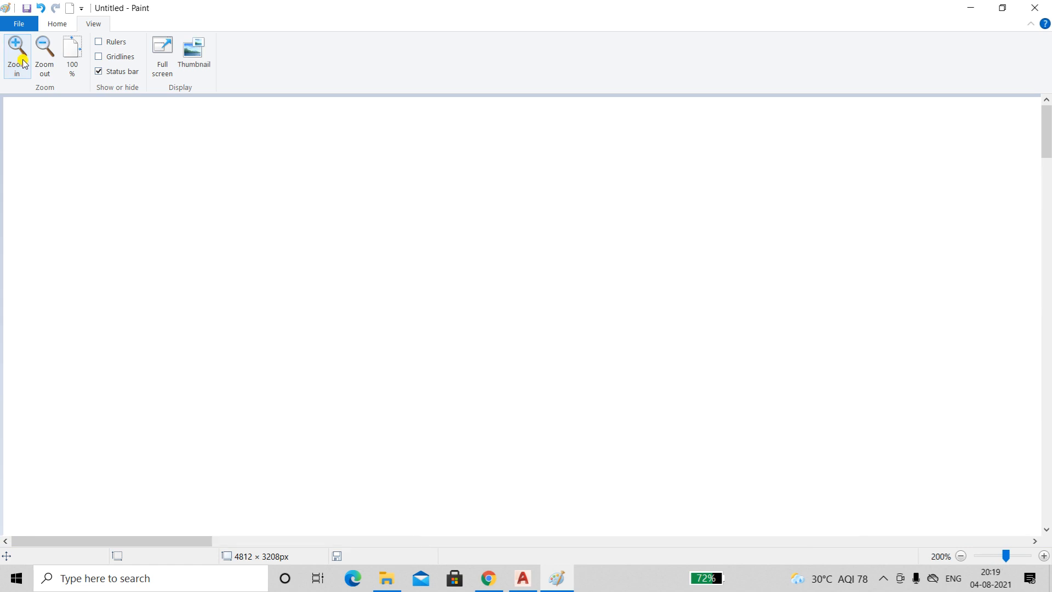
left_click(45, 57)
left_click(45, 57)
left_click(71, 60)
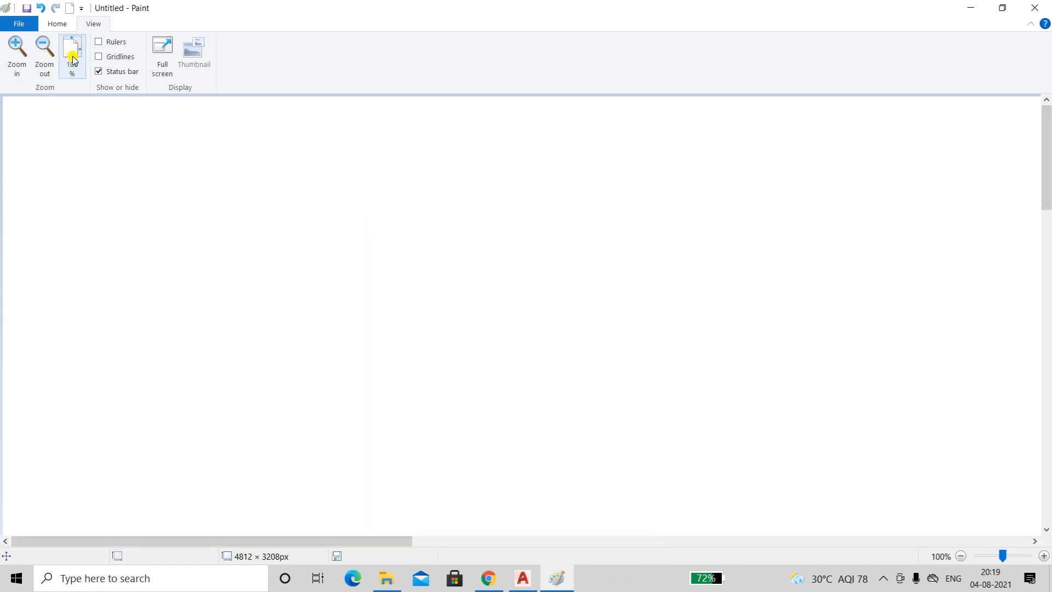
Step: View the front of the house at 100%, and set the zoom to 50% with the whole house in view
scroll(361, 277, "down", 15)
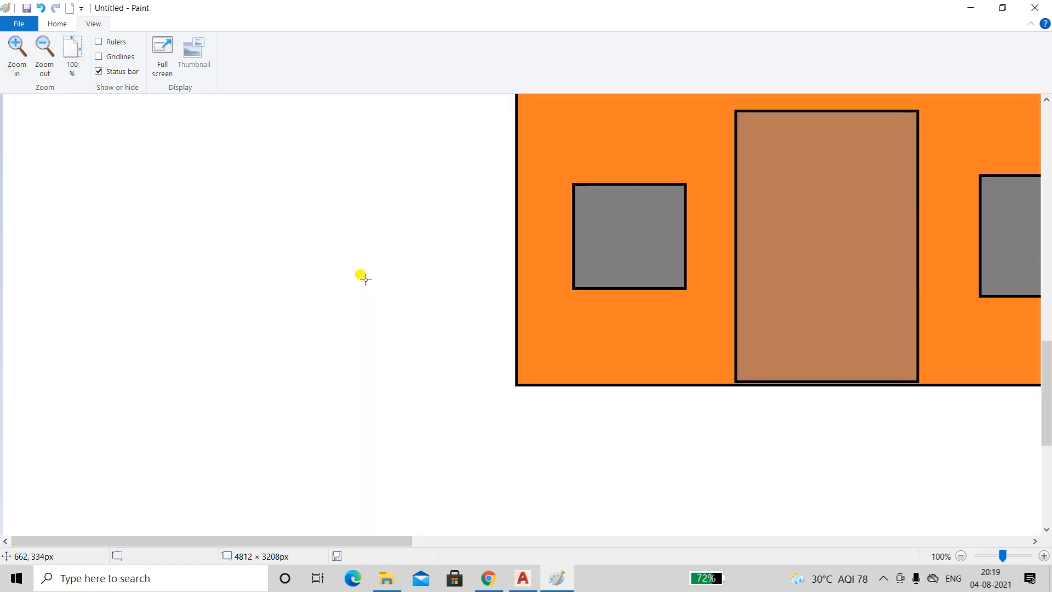
scroll(363, 278, "down", 4)
left_click_drag(1003, 557, 989, 556)
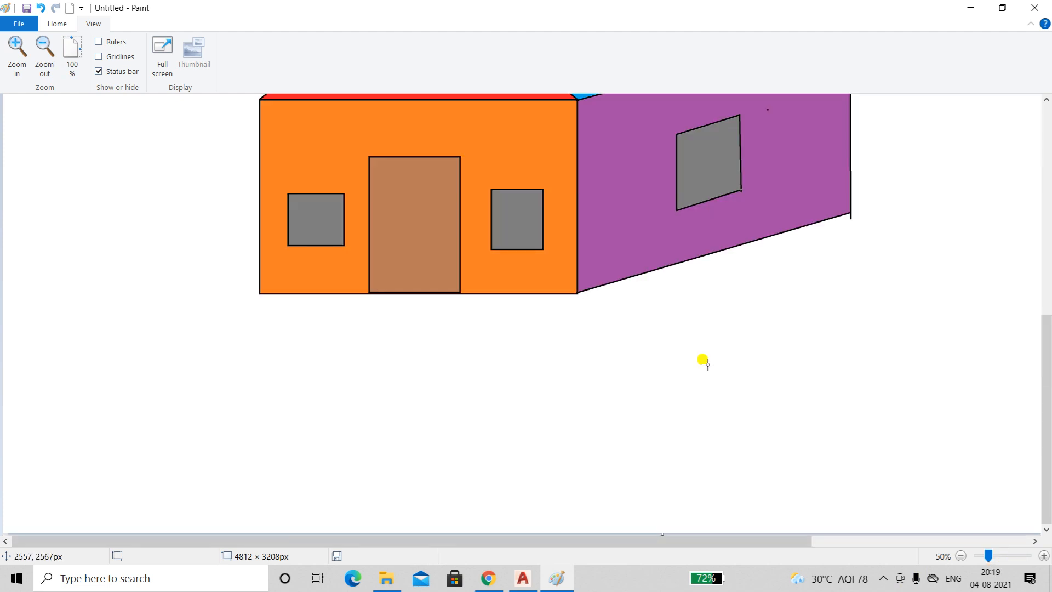
scroll(678, 279, "up", 4)
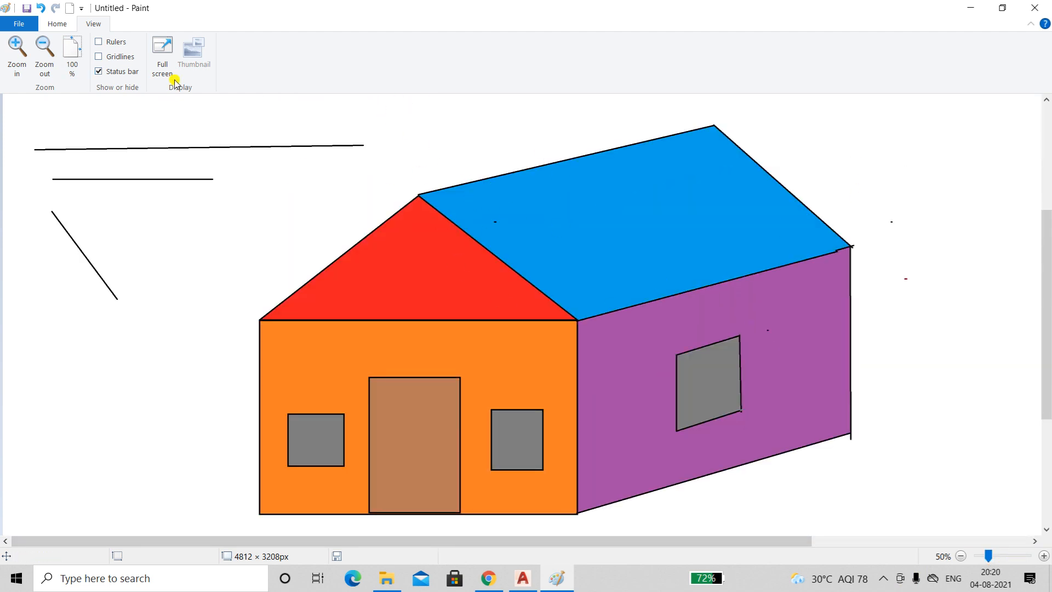
Step: View the drawing in full screen twice, returning to the normal editing window each time
left_click(169, 52)
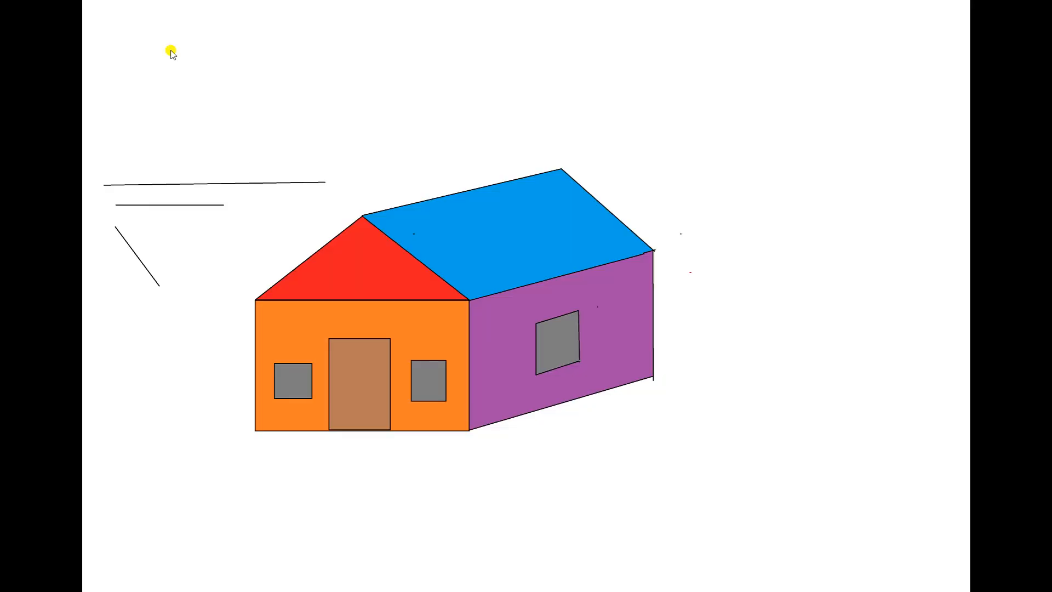
left_click(171, 52)
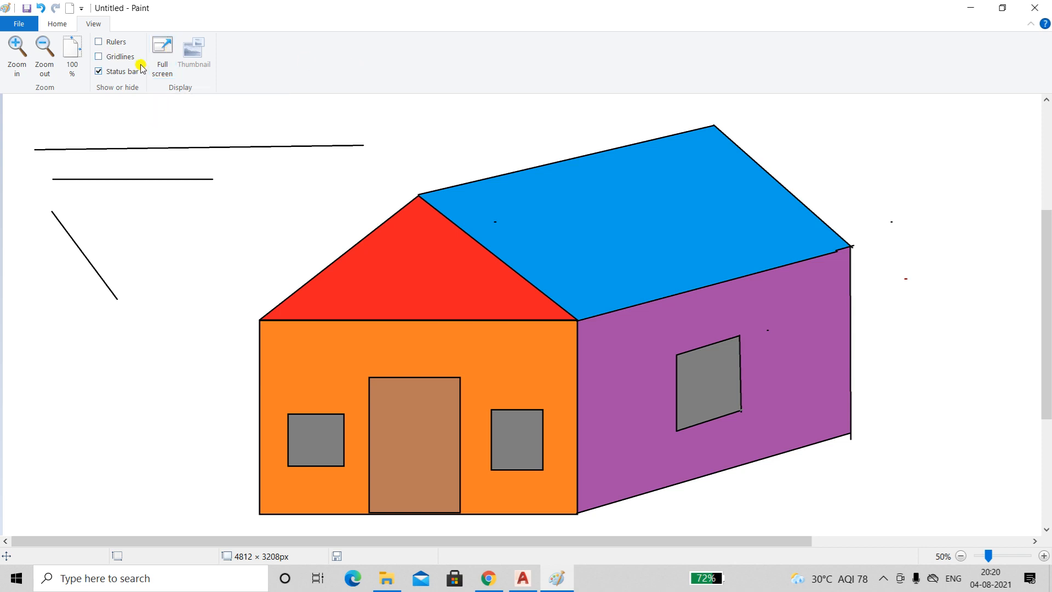
left_click(161, 50)
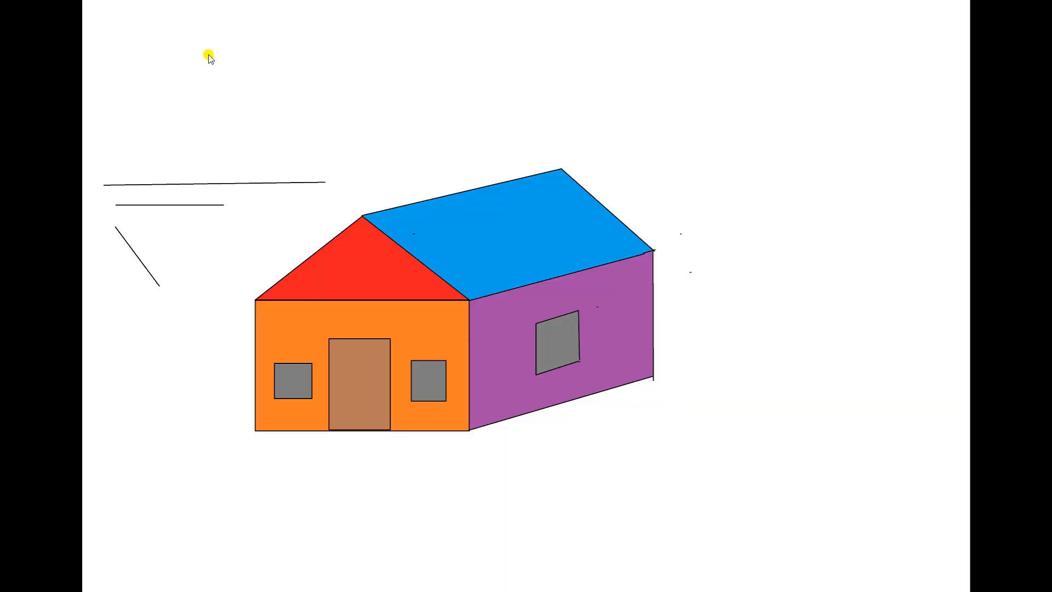
left_click(428, 91)
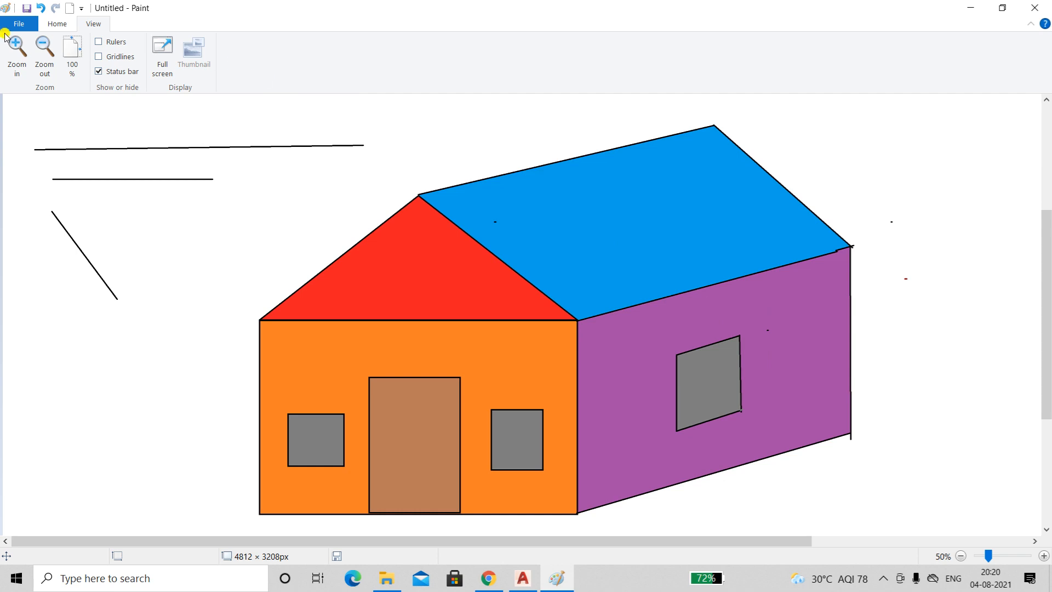
Step: Show the gridlines over the drawing, hide them again, and display the rulers
left_click(99, 57)
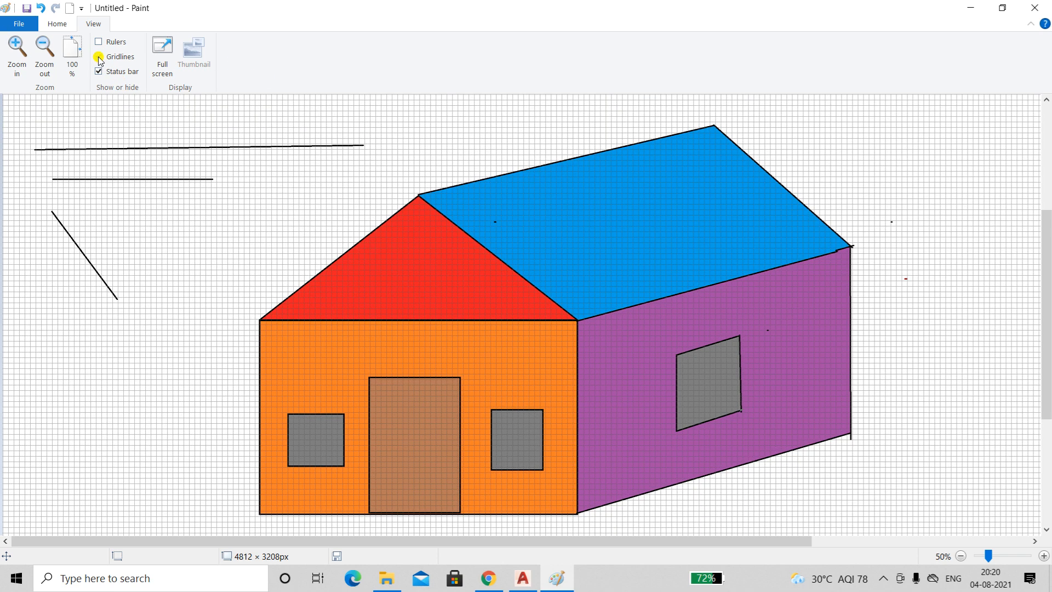
left_click(100, 57)
left_click(99, 43)
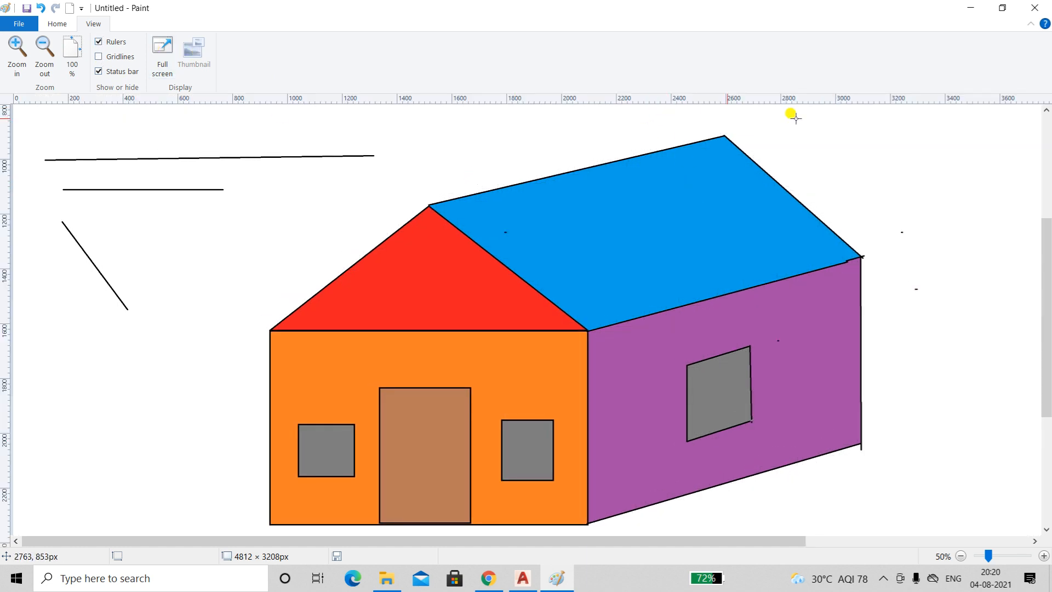
Step: Hide the status bar and bring it back, twice in a row
left_click(99, 72)
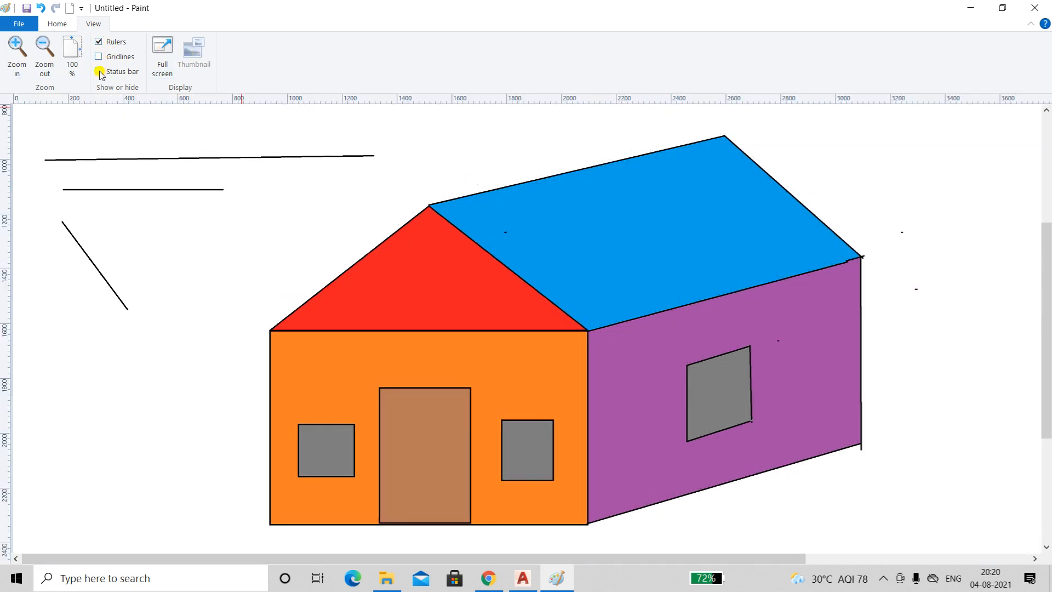
left_click(100, 72)
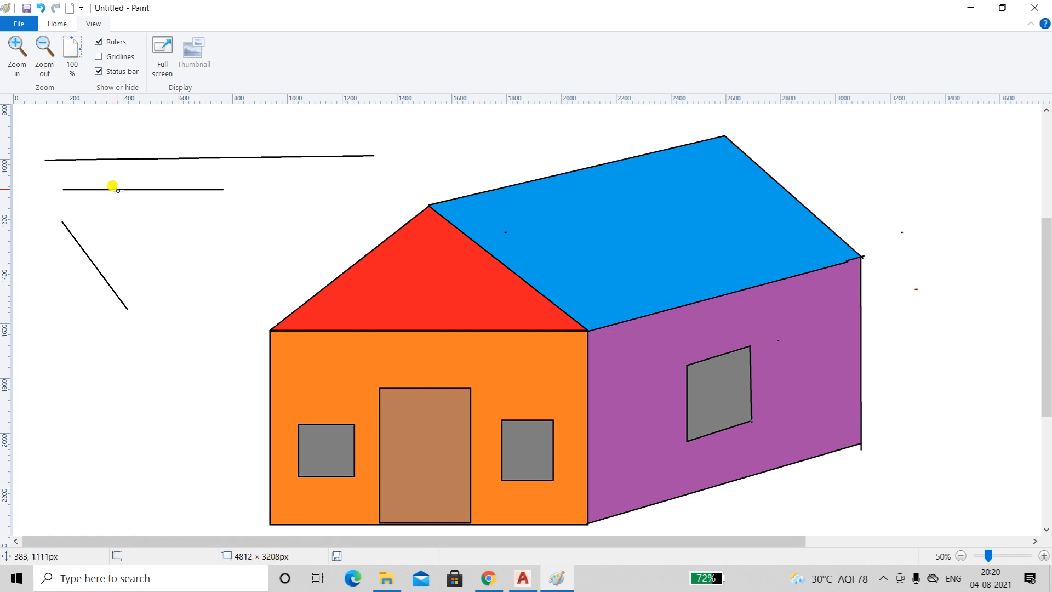
left_click(99, 71)
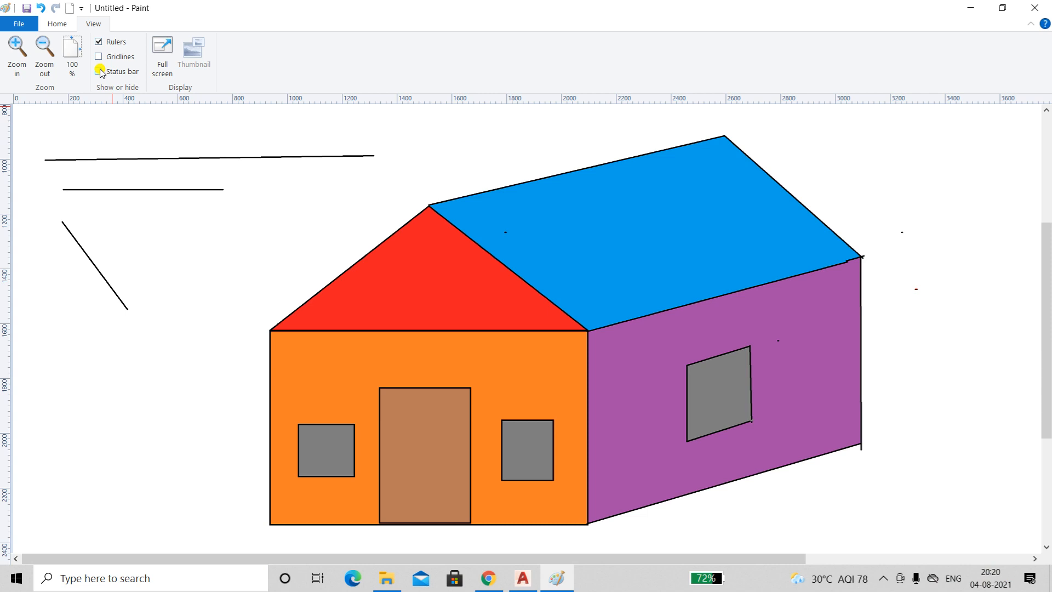
left_click(99, 71)
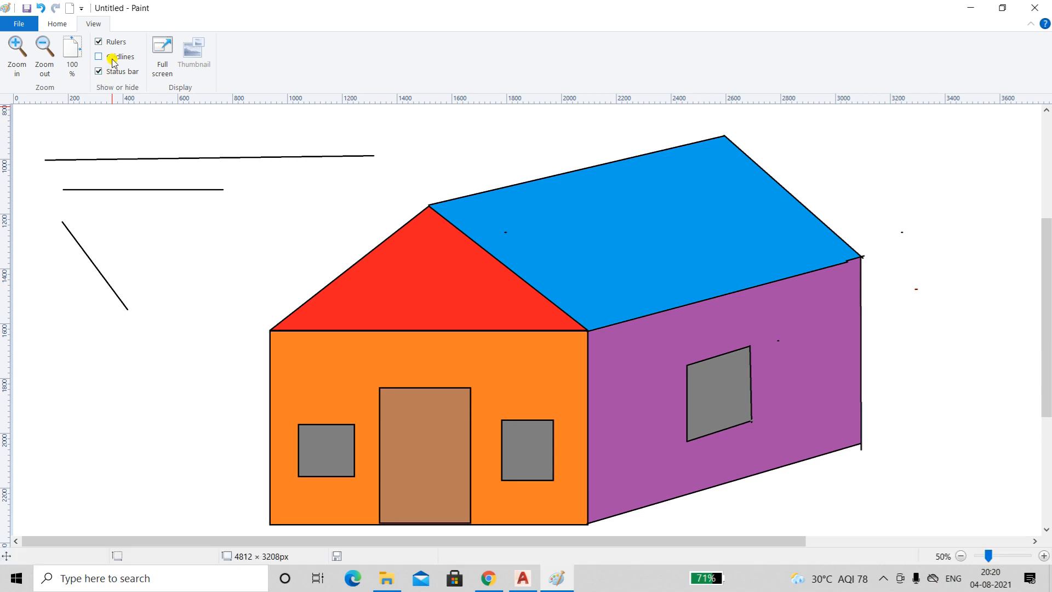
Step: Turn off the rulers, and briefly show the gridlines over the house before hiding them again
left_click(99, 43)
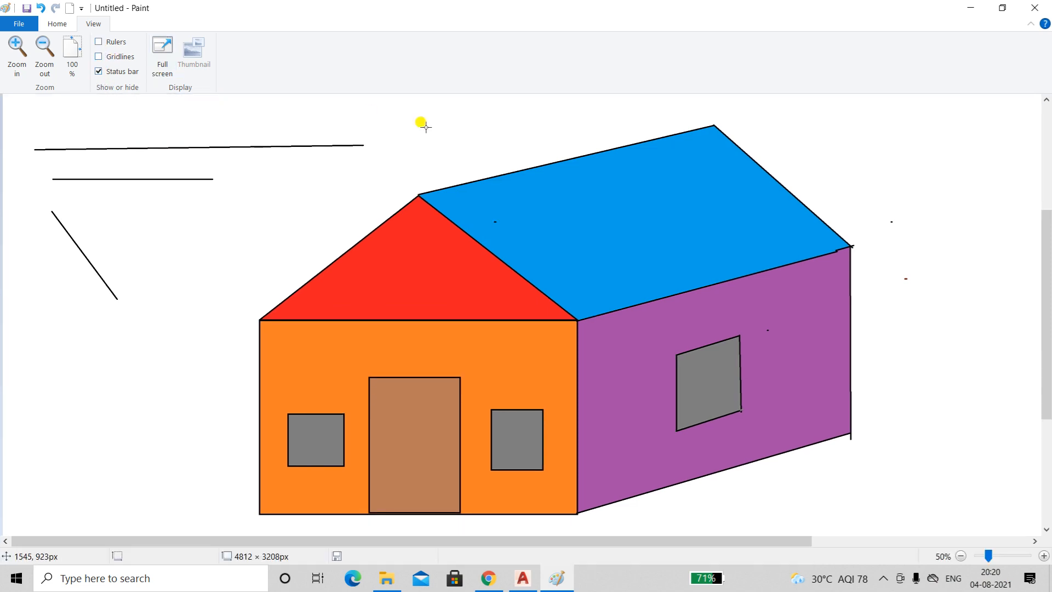
left_click(99, 57)
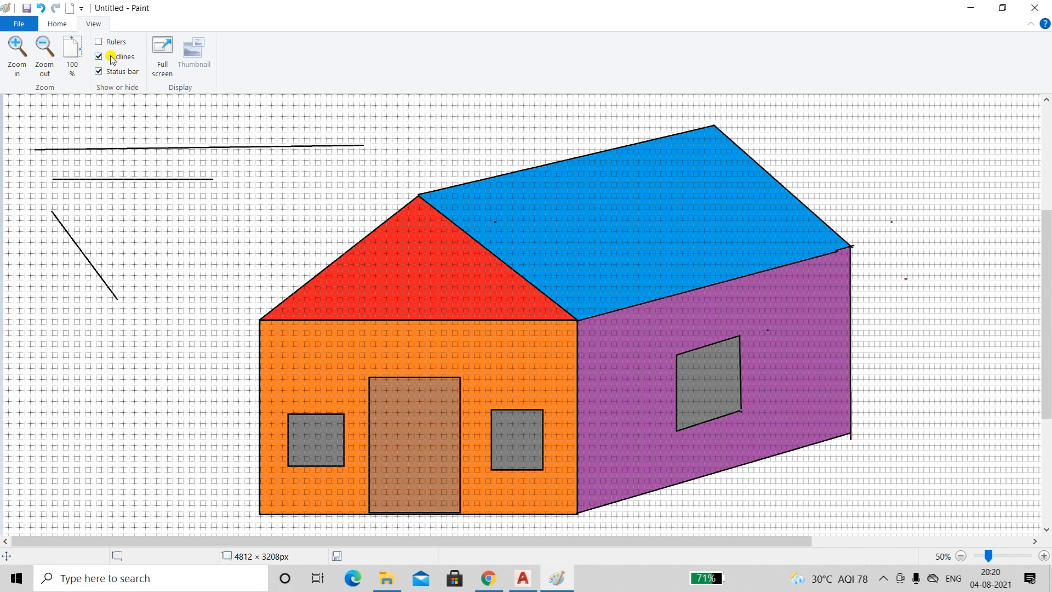
left_click(99, 57)
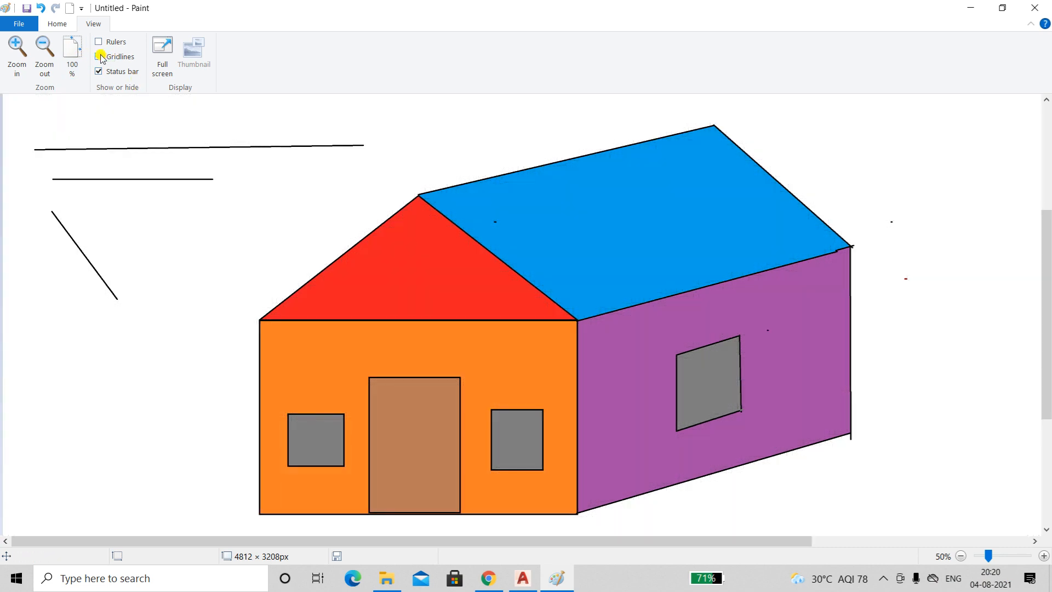
left_click(49, 25)
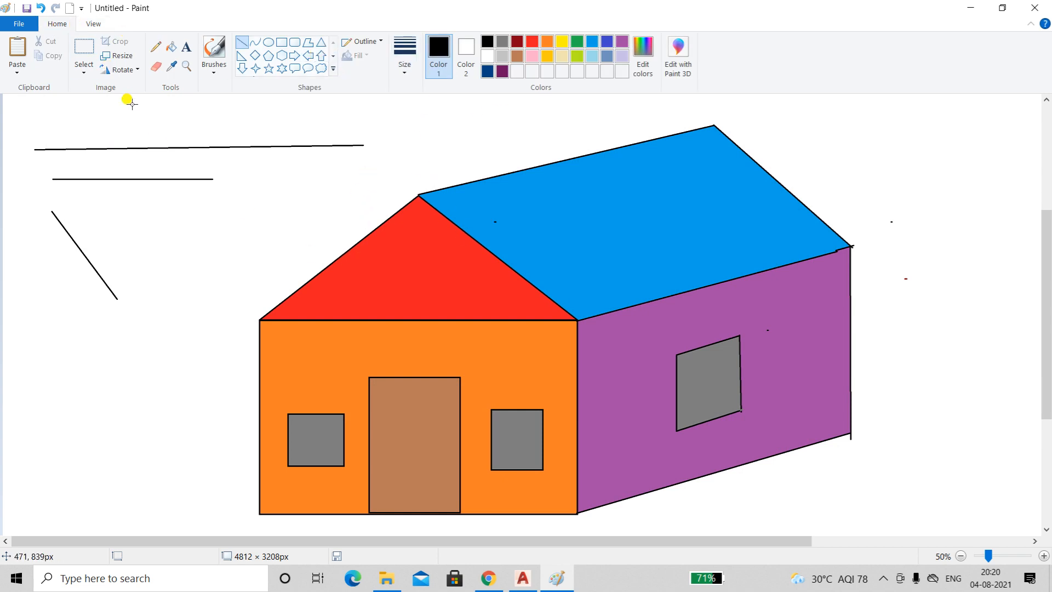
left_click(17, 73)
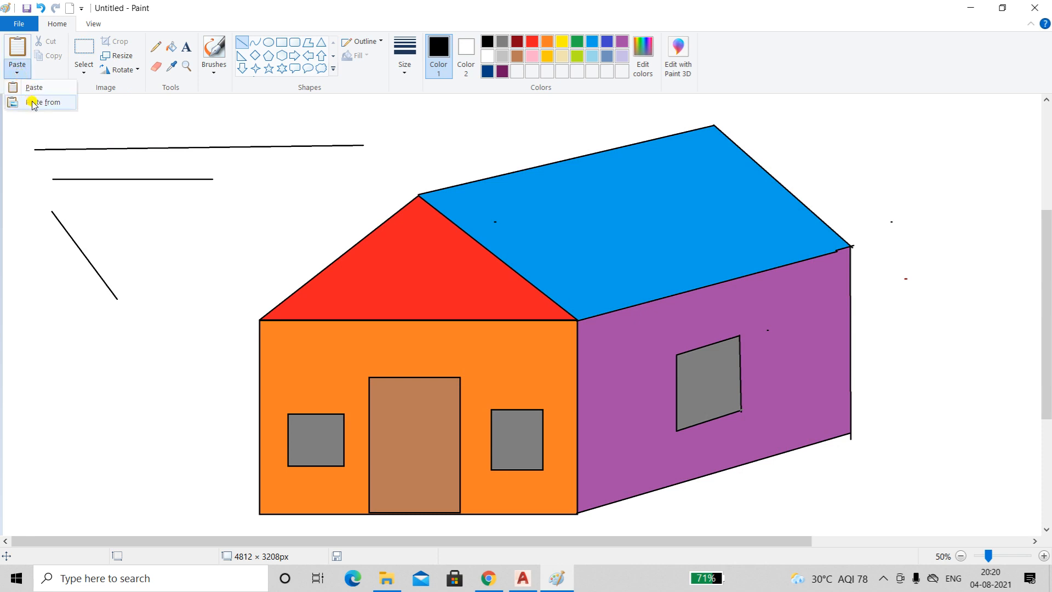
left_click(165, 250)
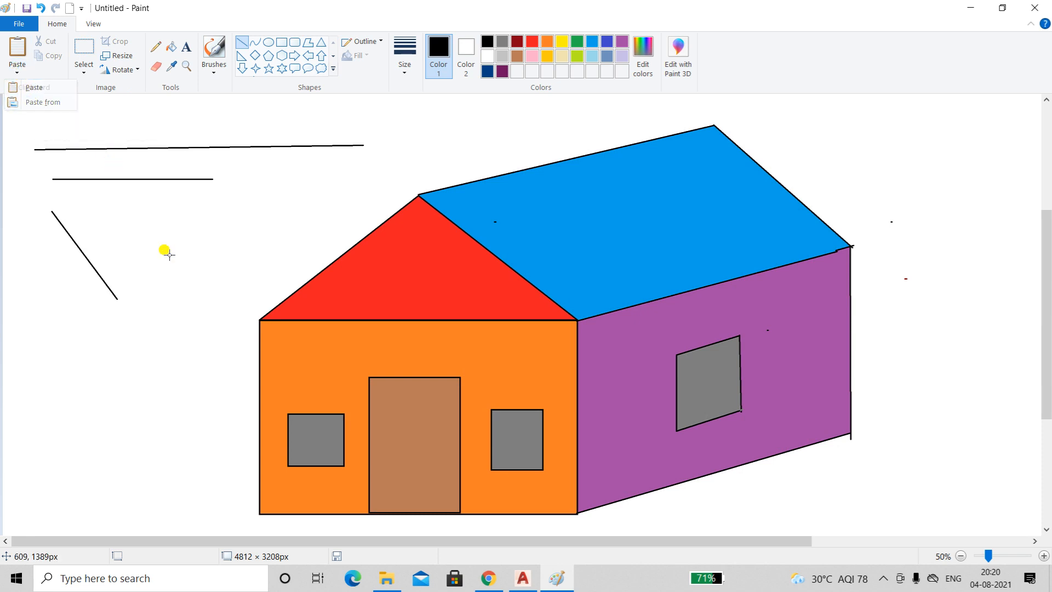
Step: Cut out the lower front of the house and part of the roof as rectangular selections and move each one aside
left_click(84, 48)
left_click_drag(230, 335, 630, 521)
left_click_drag(495, 448, 266, 454)
left_click_drag(501, 116, 829, 341)
left_click_drag(646, 213, 702, 186)
left_click(998, 265)
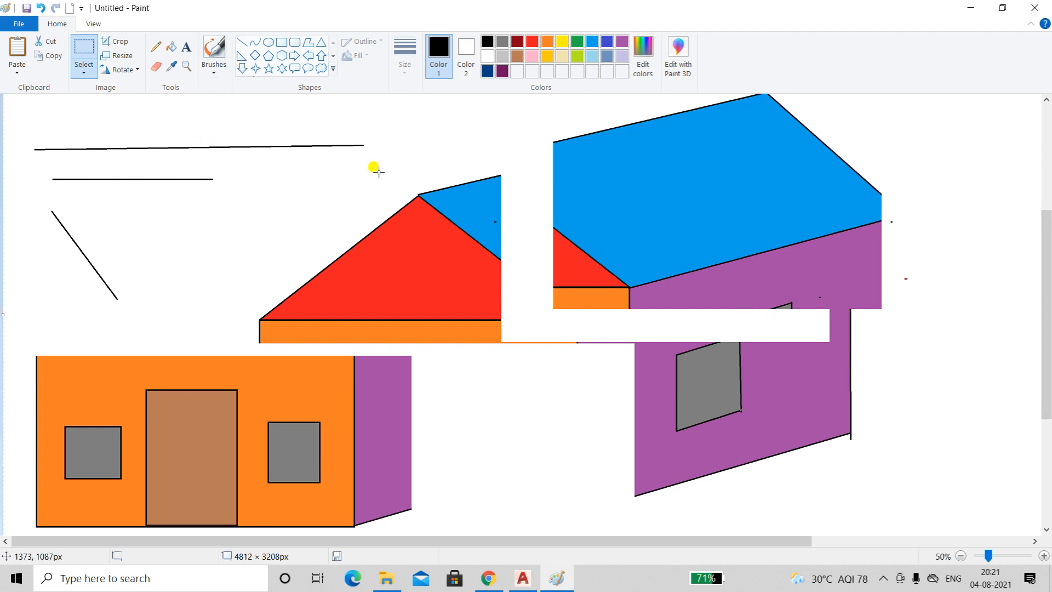
Step: Clear everything from the canvas
key("ctrl+a")
key("Delete")
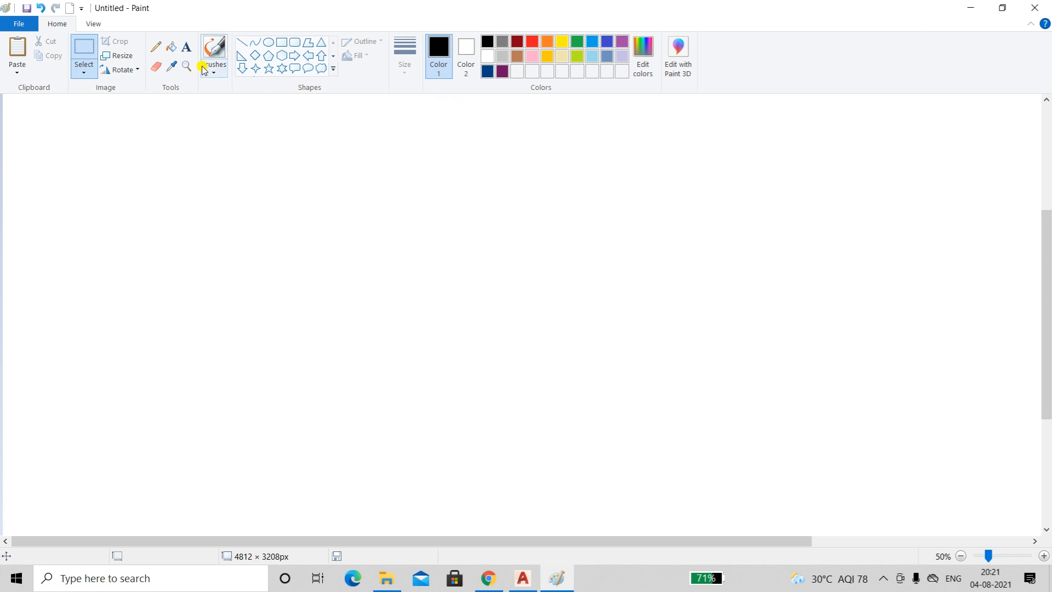
Step: Try to open the recent picture BAR SCREEN without saving the current drawing
left_click(19, 25)
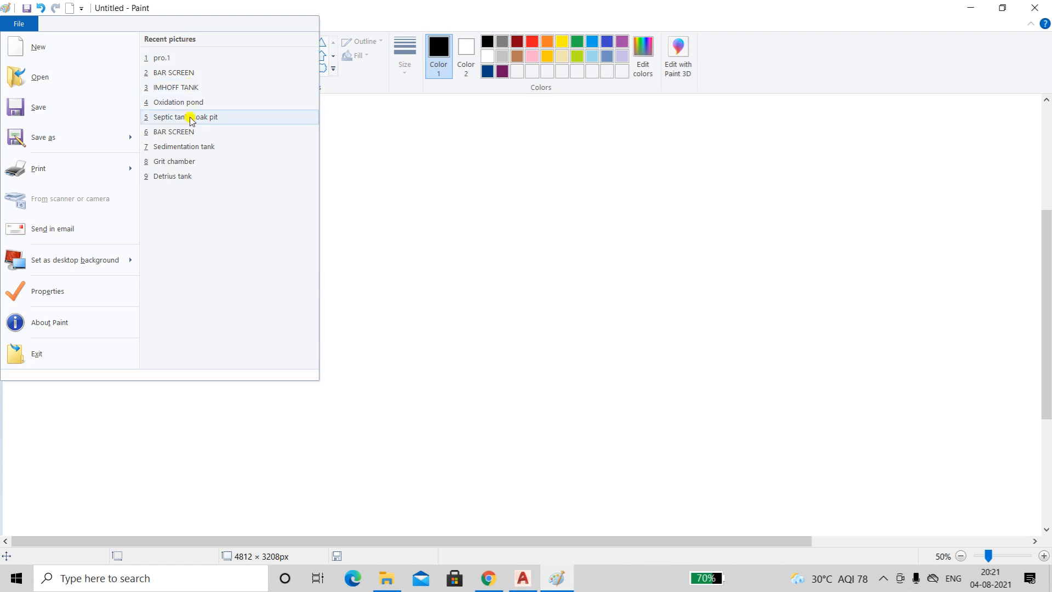
left_click(183, 132)
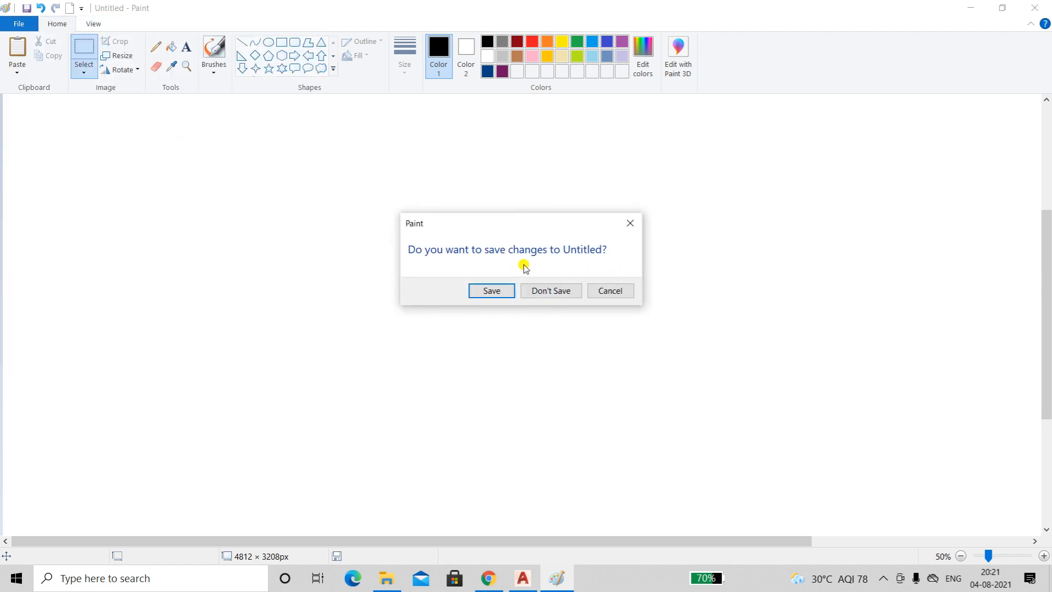
left_click(541, 290)
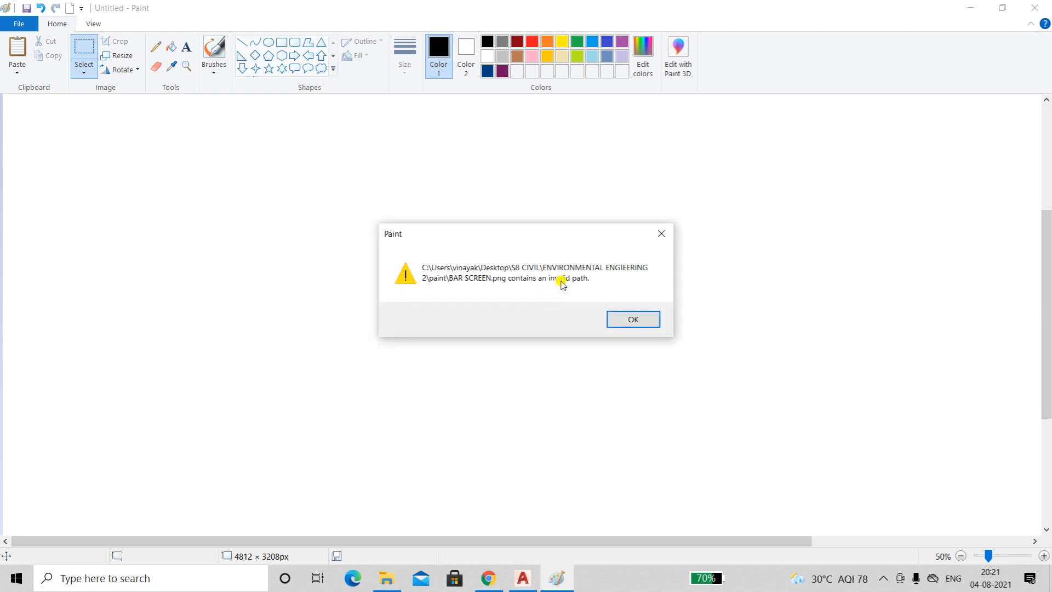
left_click(623, 320)
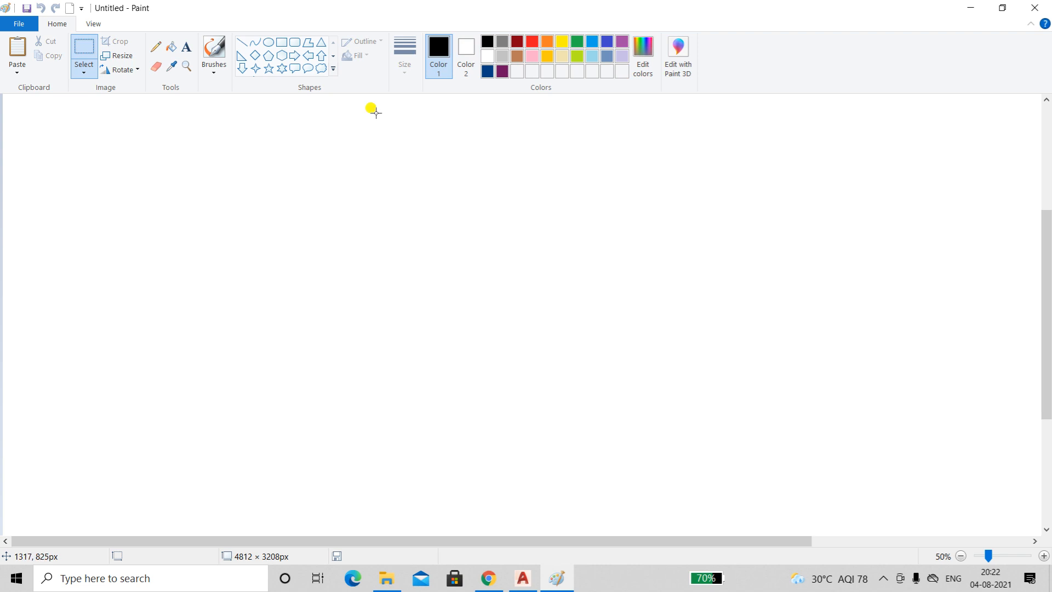
Step: Draw a slightly sloping line spanning about 931 × 57 px, with a rectangle and a wider rounded rectangle below it
left_click(245, 46)
mouse_move(99, 244)
left_mouse_down()
mouse_move(166, 229)
mouse_move(355, 228)
left_mouse_up()
left_click(282, 43)
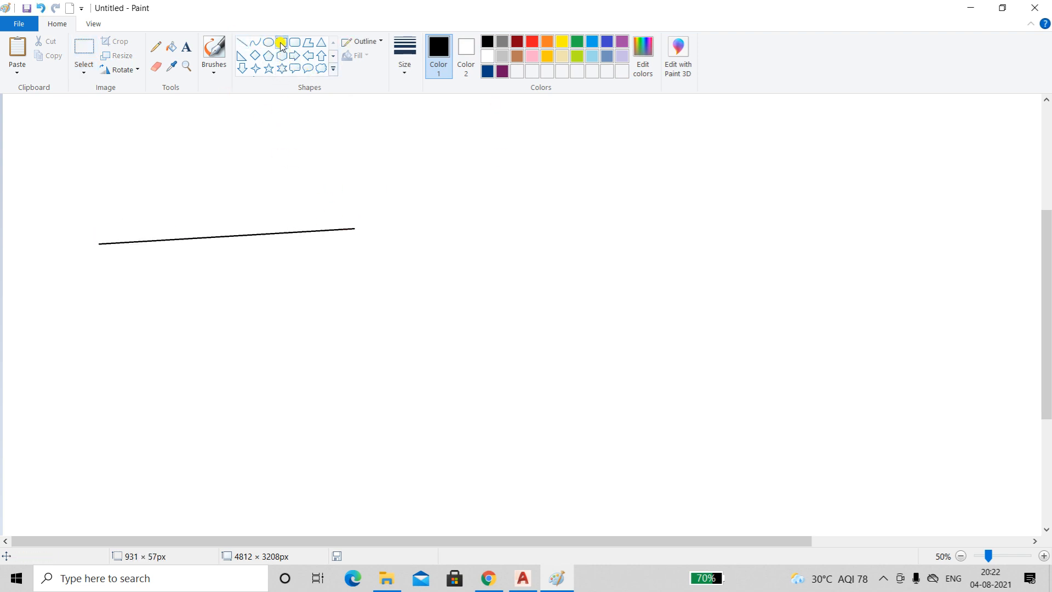
mouse_move(86, 332)
left_mouse_down()
mouse_move(112, 405)
mouse_move(209, 410)
left_mouse_up()
left_click(295, 43)
left_click_drag(278, 303, 508, 405)
Step: Draw a triangle about 807 × 357 px, a right triangle and a diamond about 633 × 787 px, and clear the canvas
left_click(322, 42)
left_click_drag(747, 191, 526, 289)
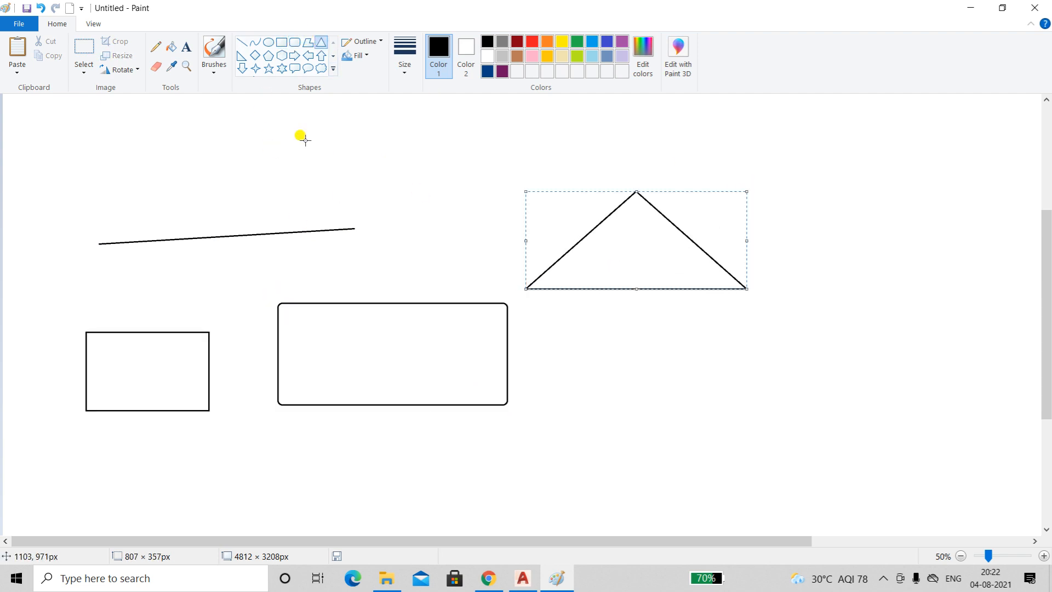
left_click(241, 55)
left_click_drag(382, 139, 495, 268)
left_click(255, 56)
left_click_drag(798, 187, 971, 402)
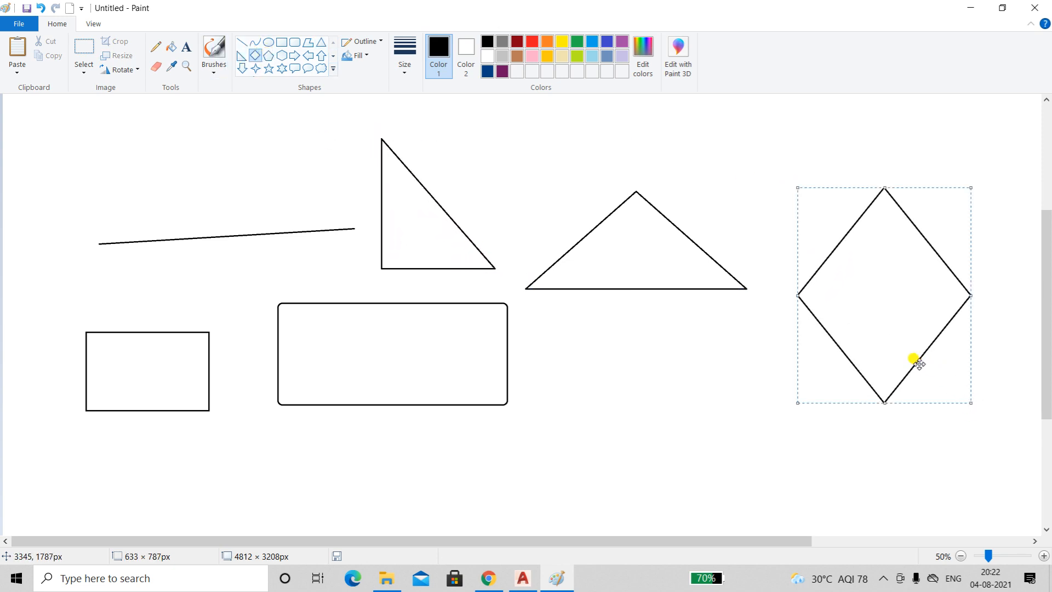
key("ctrl+a")
key("Delete")
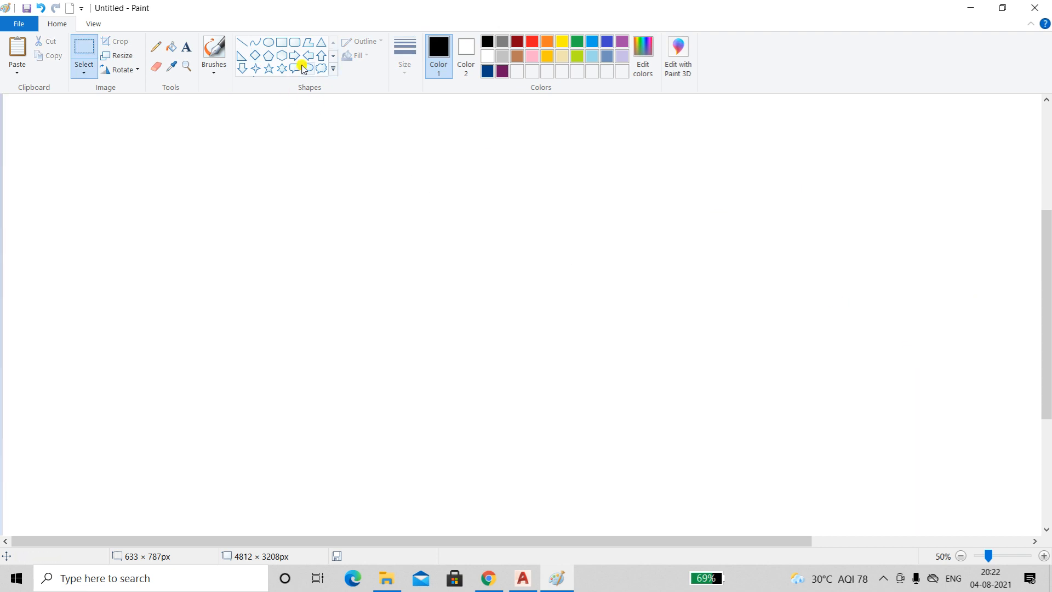
Step: Draw a wide, flat rectangle near the upper middle of the visible canvas
left_click(281, 43)
left_click_drag(286, 161, 555, 215)
left_click_drag(288, 271, 557, 313)
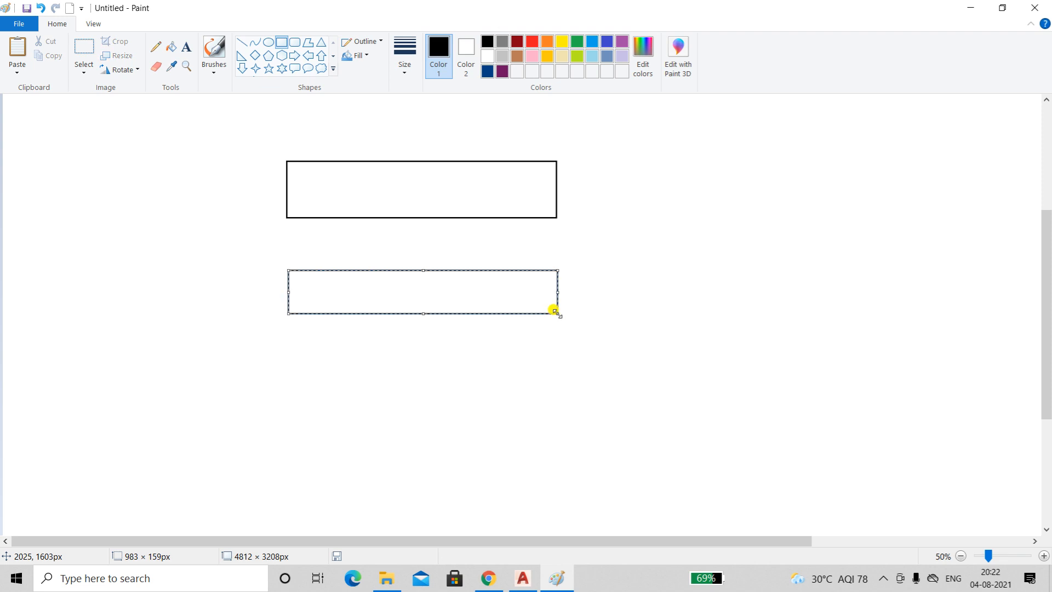
key("ctrl+z")
left_click_drag(270, 142, 638, 218)
left_click(266, 118)
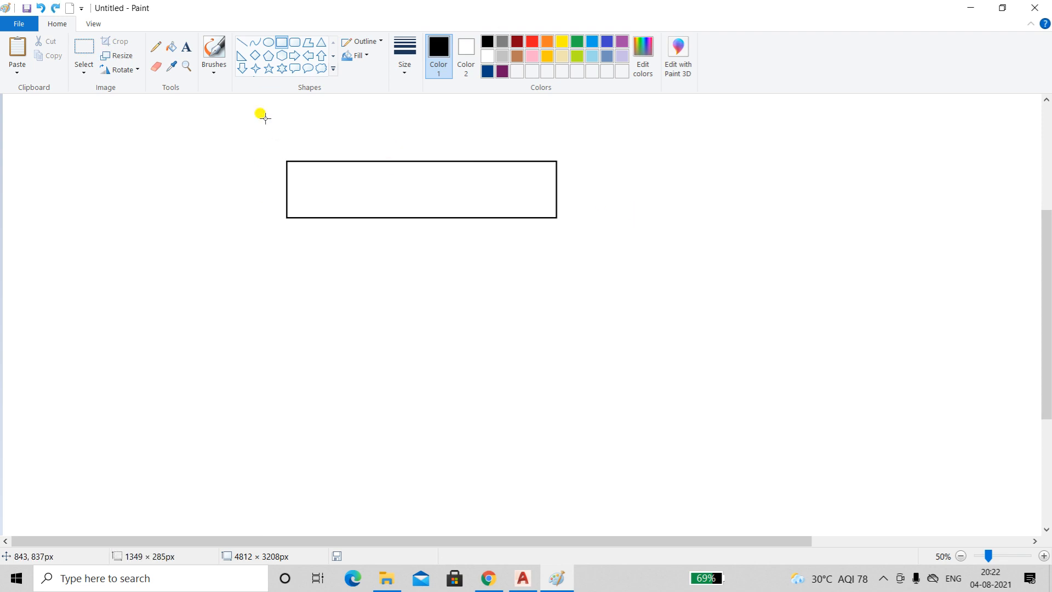
Step: Copy the rectangle and place three copies below it, forming a vertical column of four boxes
left_click(84, 47)
left_click_drag(235, 133, 473, 266)
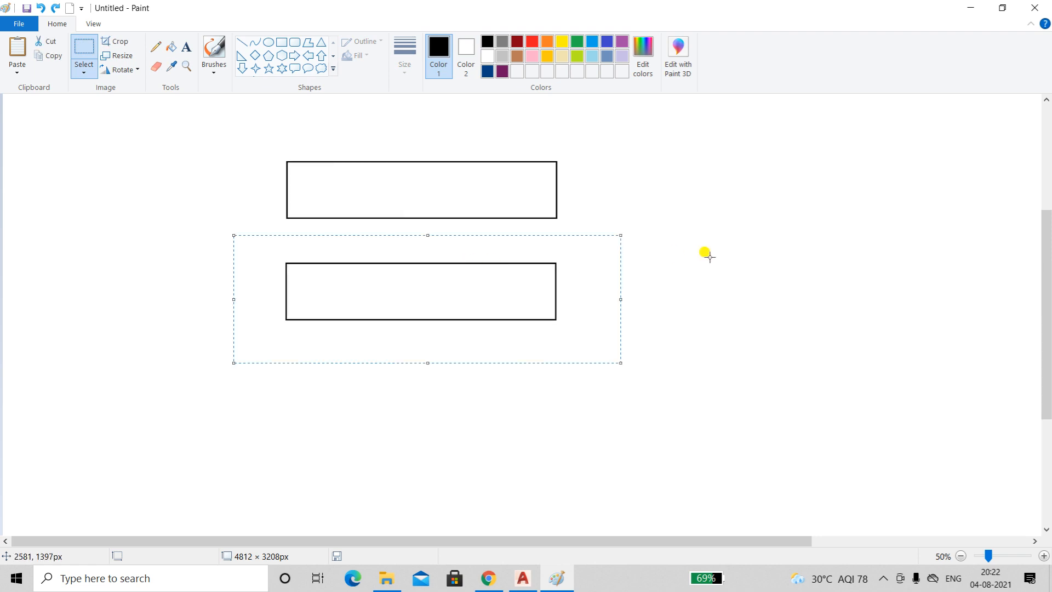
key("ctrl+v")
left_click_drag(248, 126, 446, 384)
key("ctrl+v")
left_click_drag(225, 159, 449, 500)
left_click(789, 343)
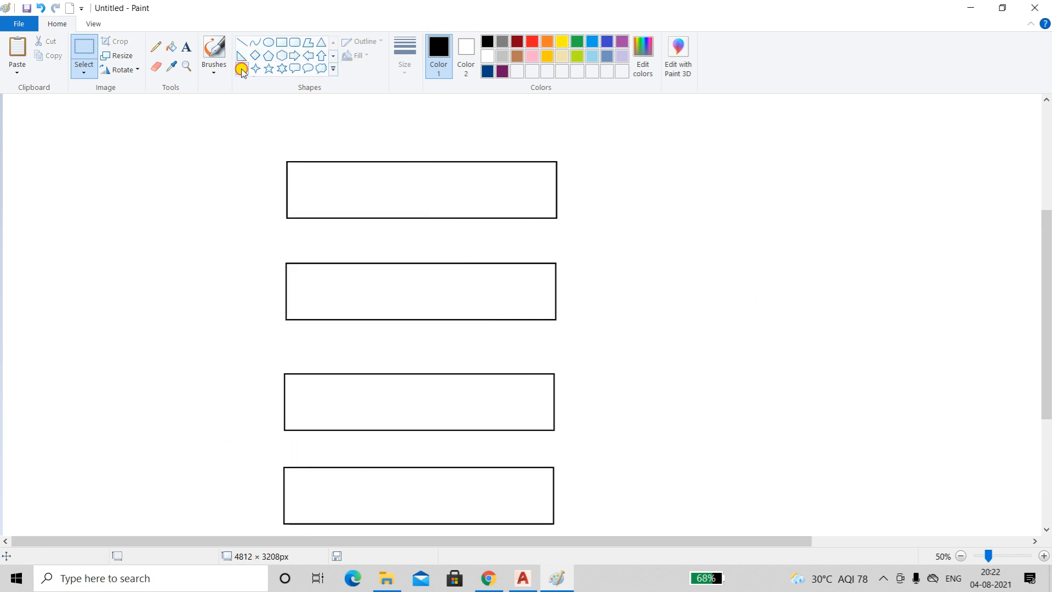
Step: Connect the four boxes with three down arrows, making the lowest arrow about 101 × 133 px
left_click(242, 69)
mouse_move(394, 216)
left_mouse_down()
mouse_move(397, 236)
mouse_move(430, 263)
left_mouse_up()
left_click_drag(397, 320, 436, 374)
left_click_drag(407, 432, 434, 468)
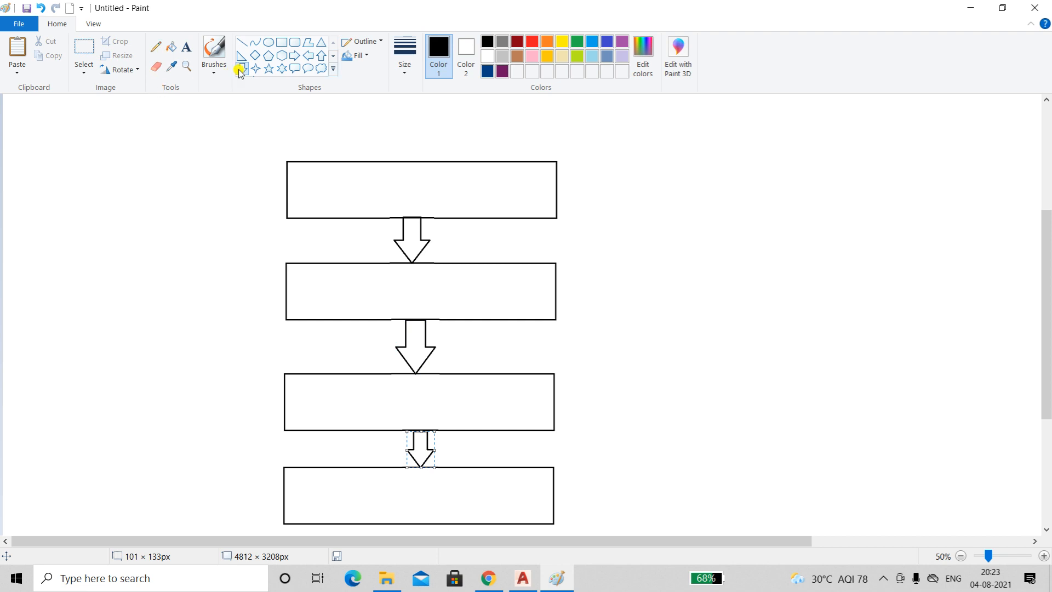
Step: Add the text "one" inside the top box, try font size 72 on it, and set the size to 36
left_click(188, 48)
left_click_drag(341, 183, 496, 204)
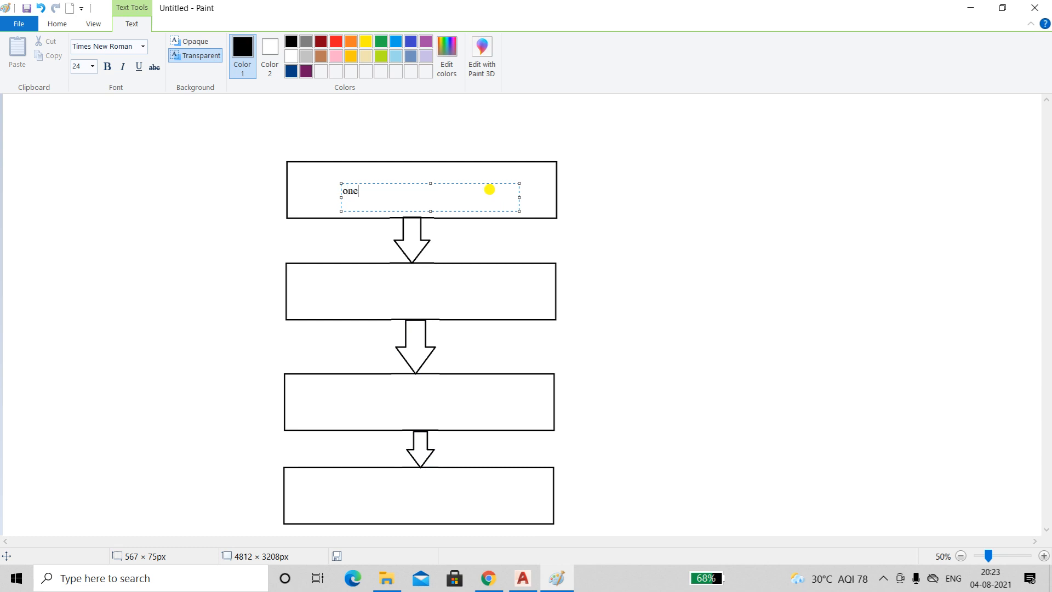
left_click_drag(360, 191, 336, 189)
left_click(91, 70)
left_click(80, 253)
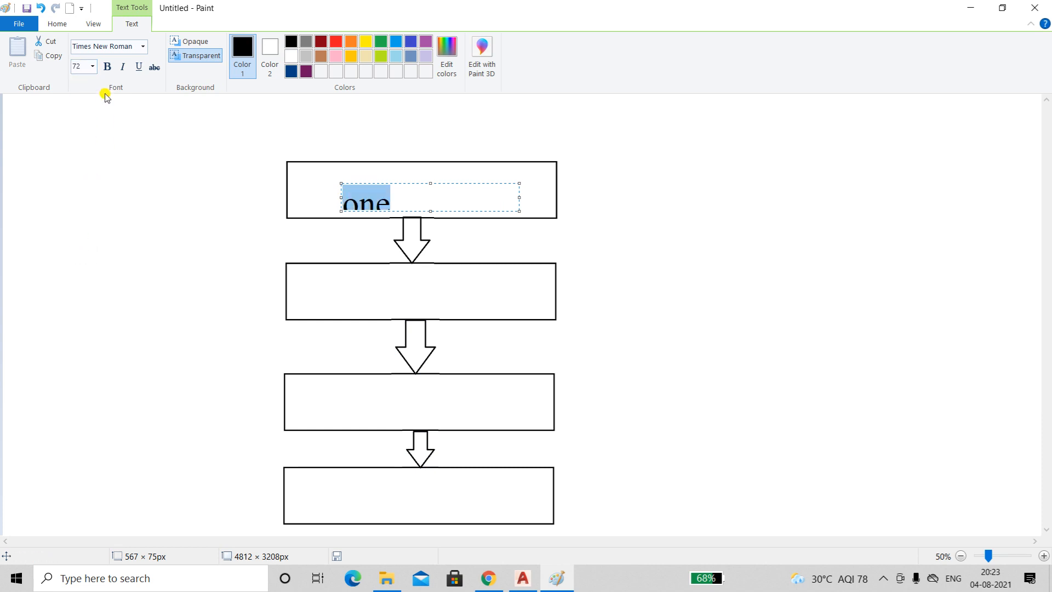
left_click(92, 66)
left_click(80, 186)
left_click(83, 67)
left_click(83, 231)
Step: Make the text in the top box bold, and try the italic and underline styles on it
left_click(108, 66)
left_click(108, 66)
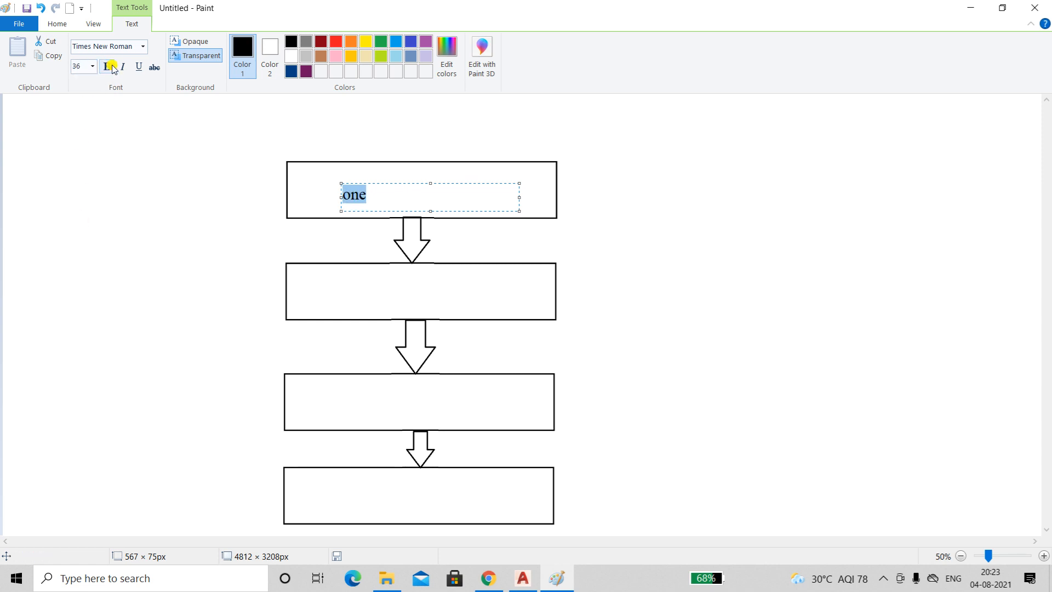
left_click(110, 71)
left_click(124, 68)
left_click(124, 68)
left_click(123, 68)
left_click(140, 68)
Step: Set the font of the top box's text to Swis721 Blk BT
left_click(142, 46)
left_click(137, 90)
left_click(115, 150)
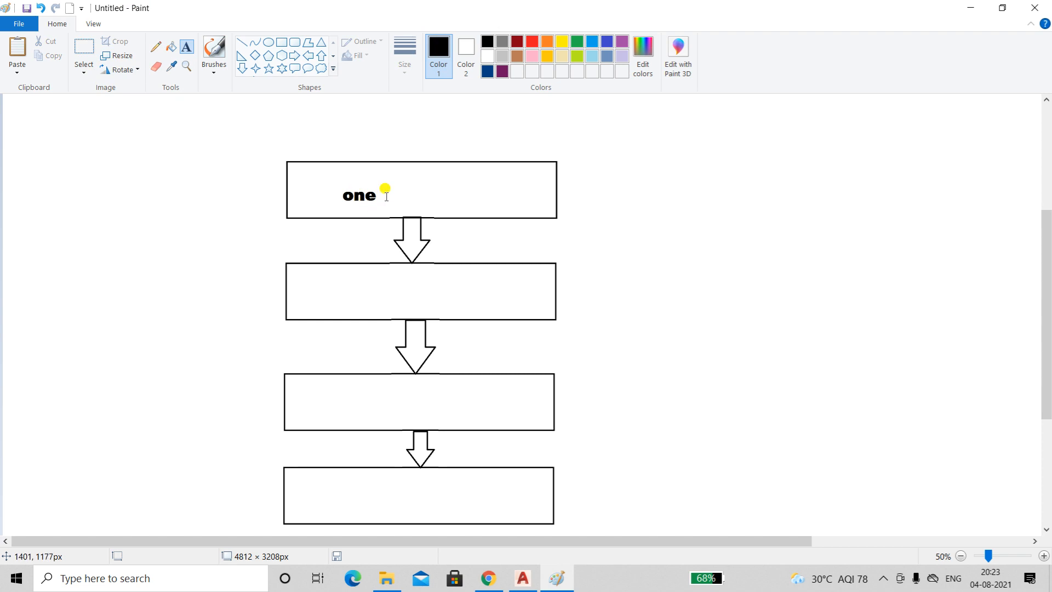
Step: Undo the text placed in the top box
left_click(345, 172)
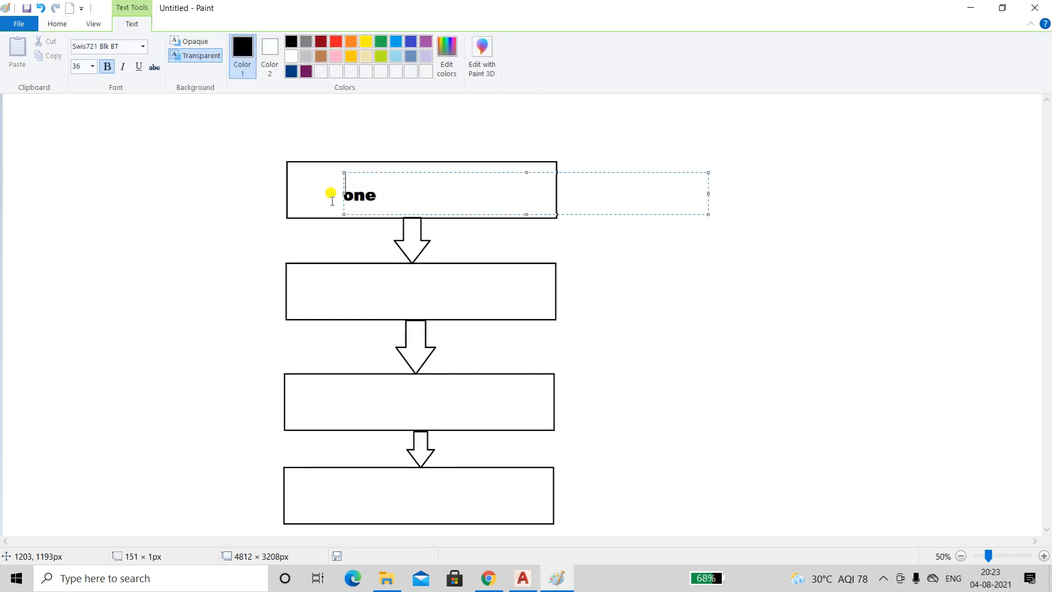
left_click(565, 130)
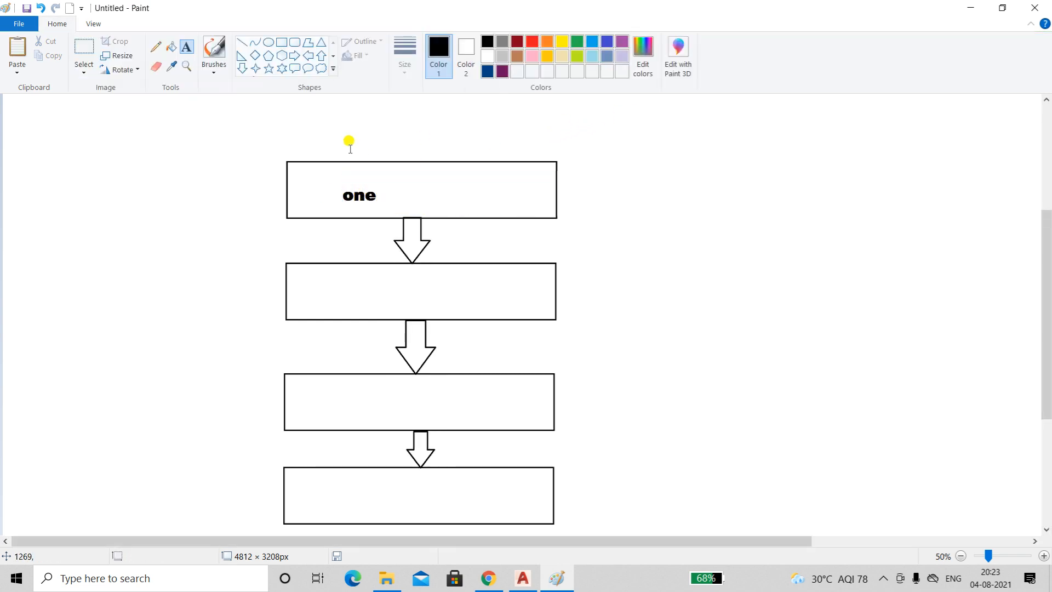
key("ctrl+z")
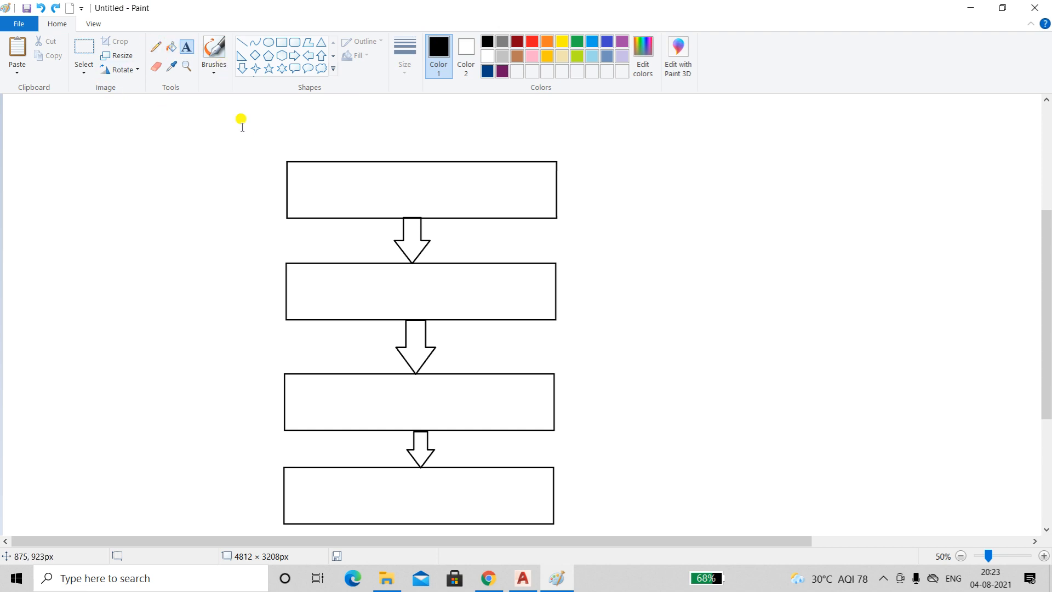
Step: Add the text "ONE" in capitals inside the top box of the flowchart
left_click_drag(318, 172, 518, 213)
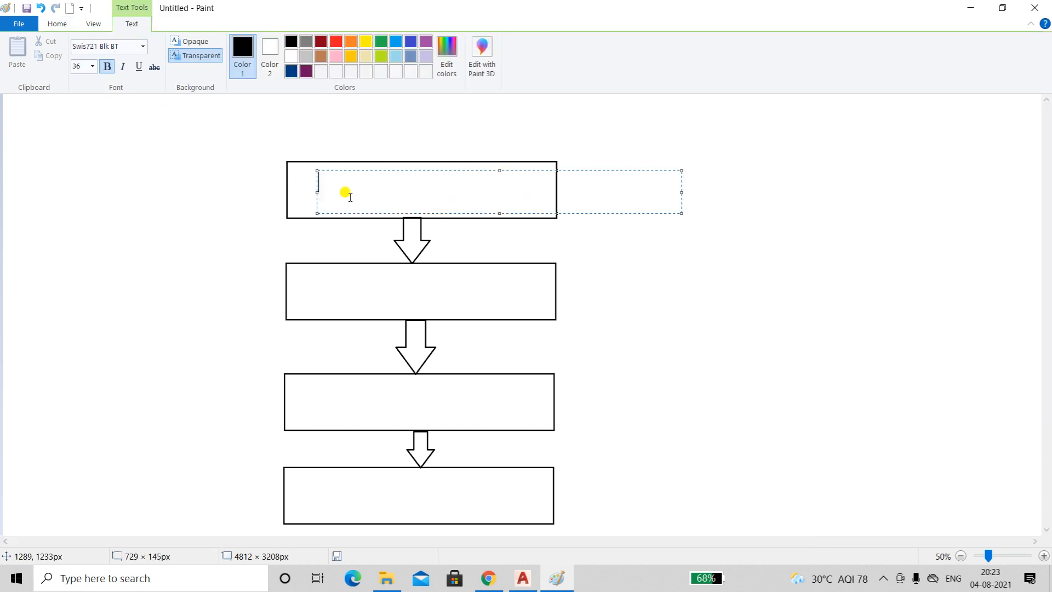
type("o")
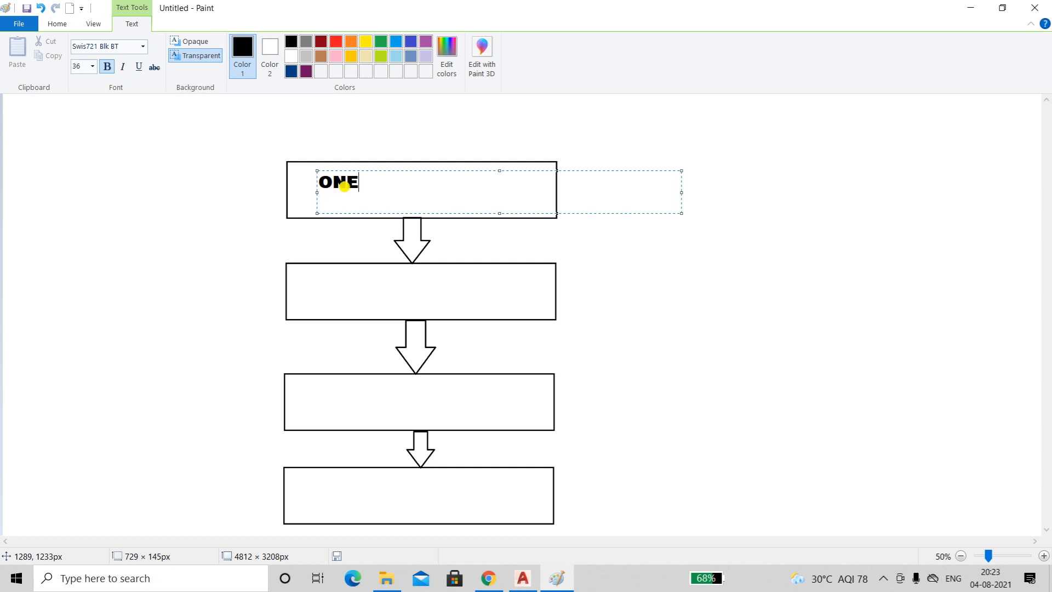
key("Caps_Lock")
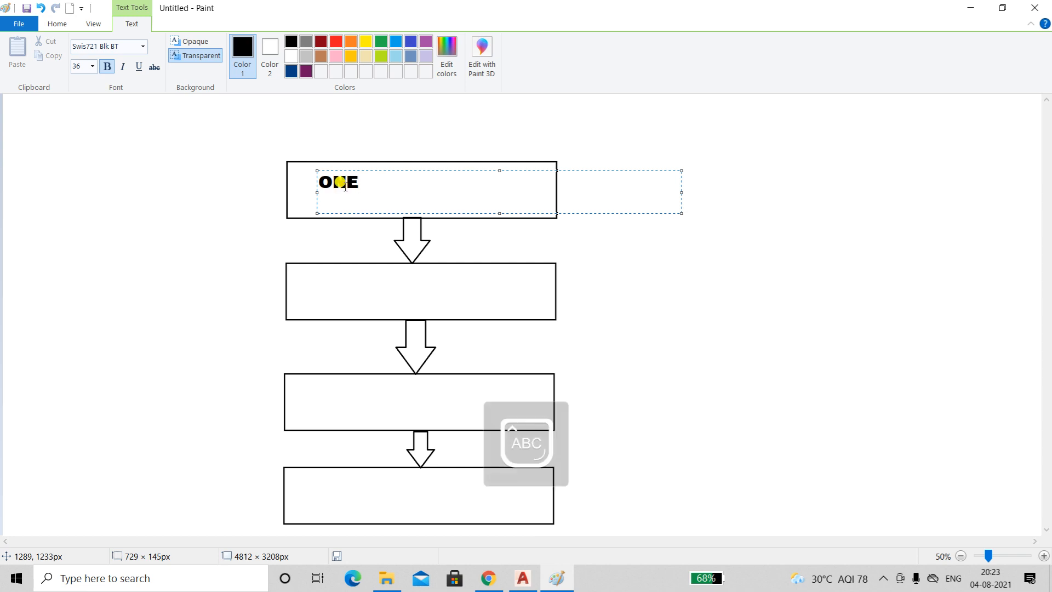
Step: Set the text font to Times New Roman and finish the text in the top box
left_click(141, 49)
left_click_drag(124, 46, 75, 46)
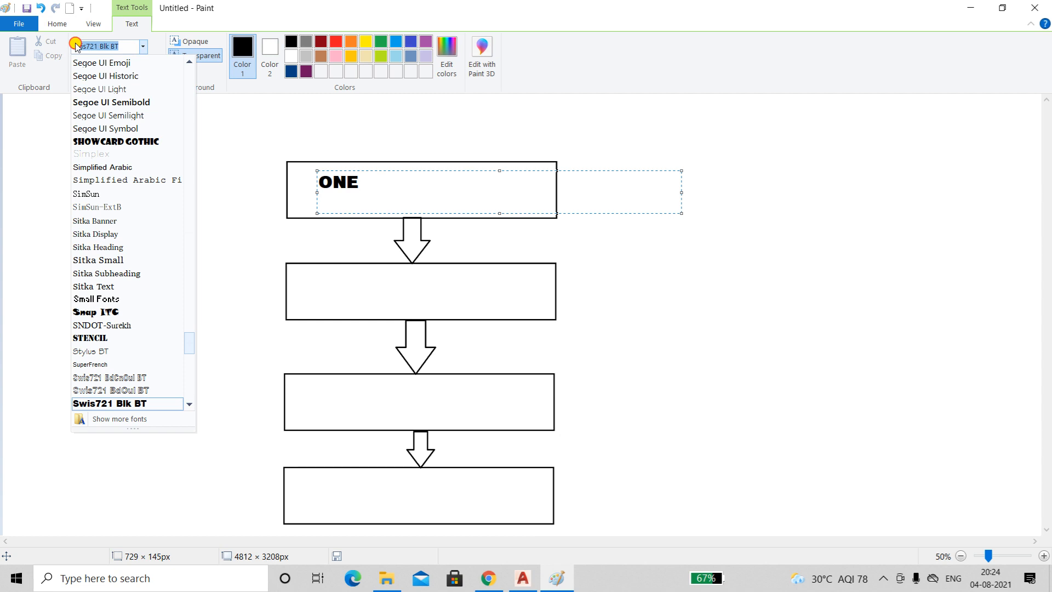
key("BackSpace")
type("Times New Roman")
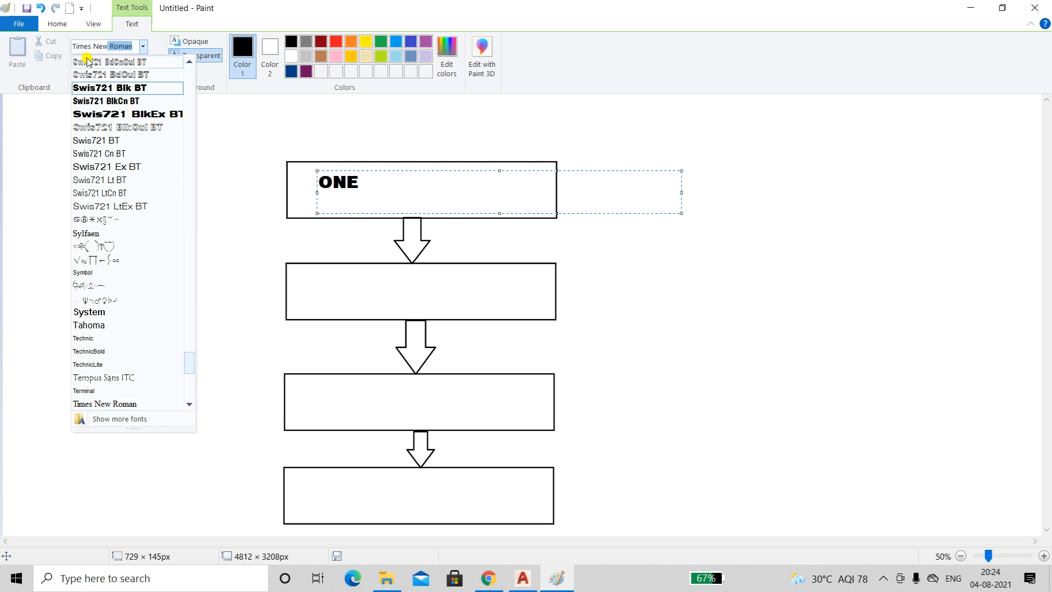
left_click(133, 47)
key("Return")
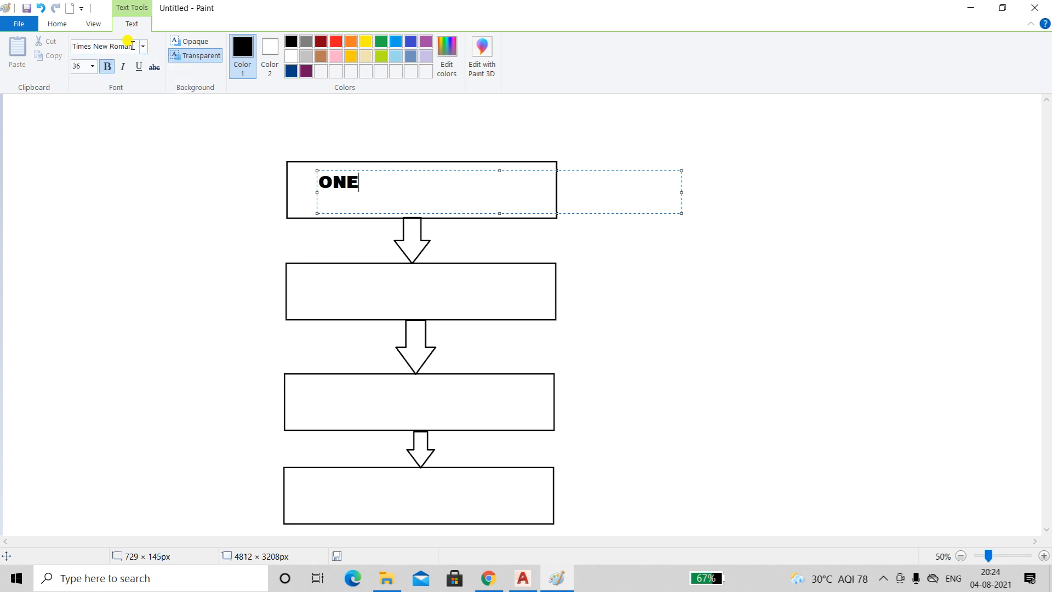
left_click(143, 49)
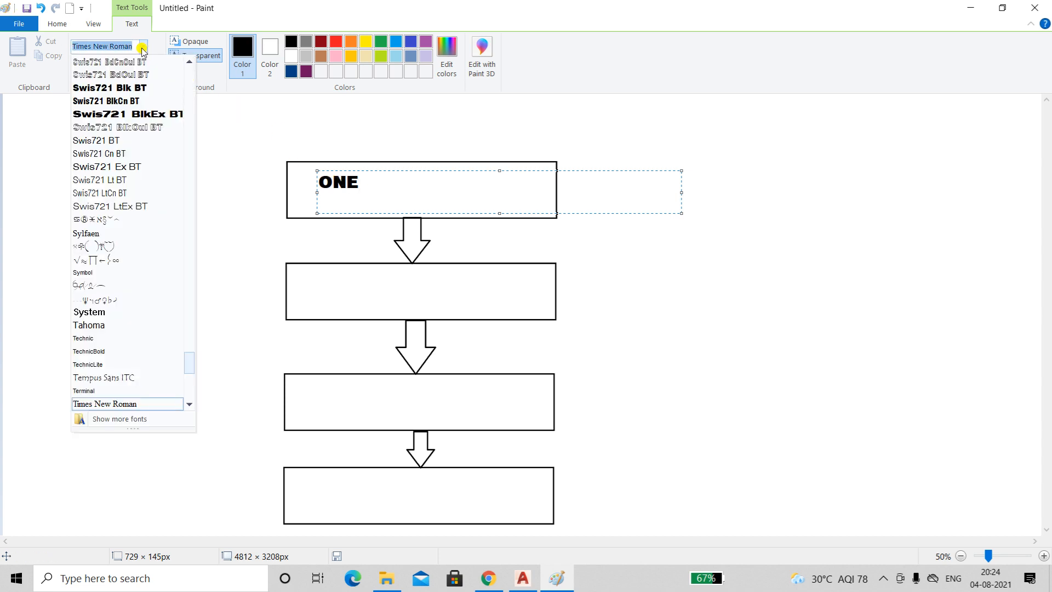
left_click(550, 141)
left_click(550, 141)
Step: Add the text "TWO" inside the second box of the flowchart
left_click(339, 290)
left_click_drag(311, 279, 510, 303)
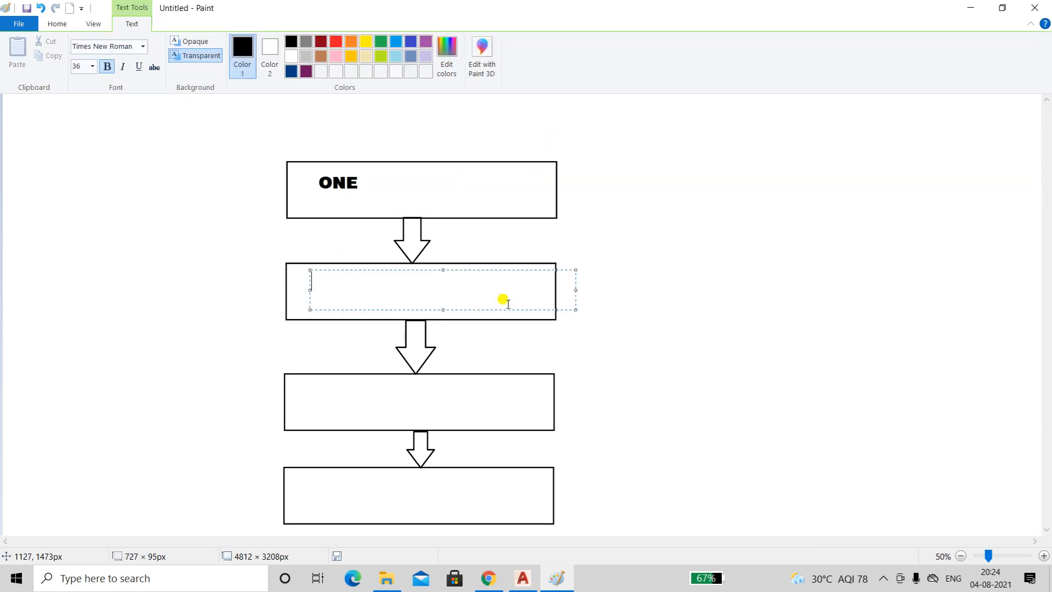
type("T")
left_click(764, 334)
Step: Add the text "THREE" inside the third box and move it to the middle of the box
left_click_drag(345, 390, 503, 417)
type("T")
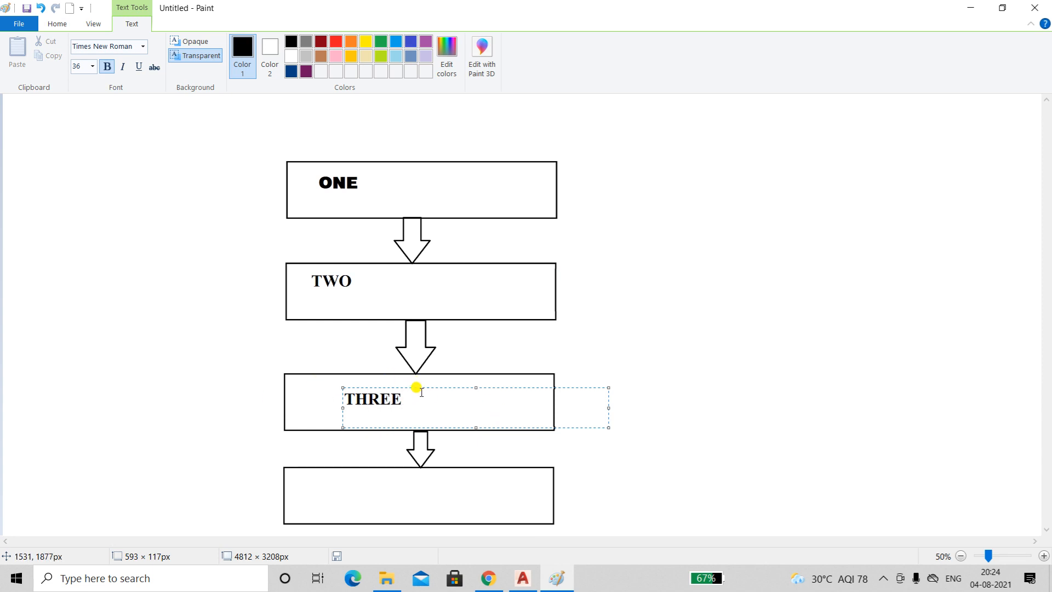
left_click_drag(424, 389, 463, 383)
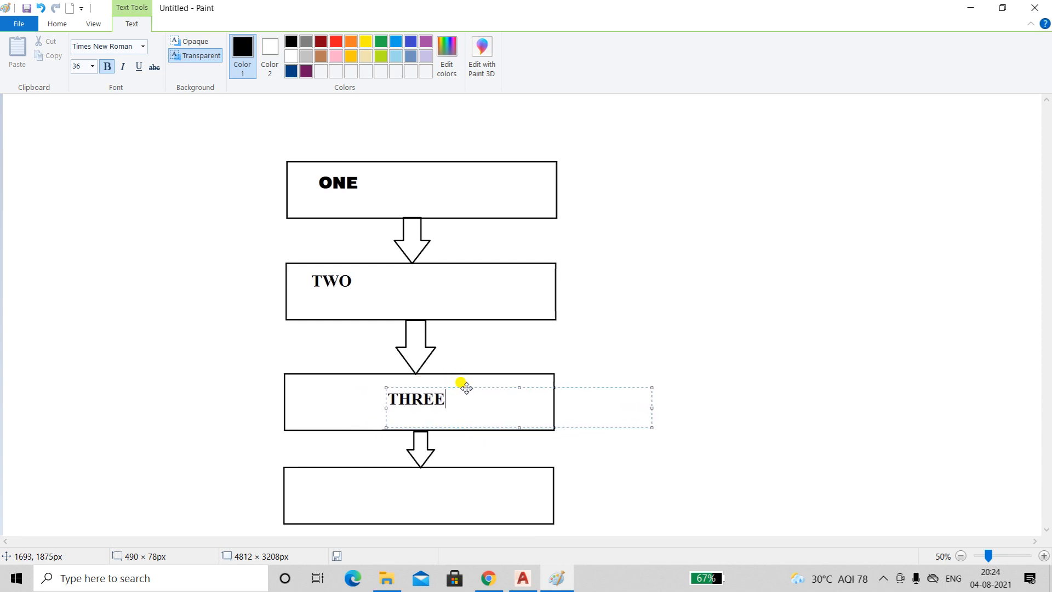
left_click(712, 458)
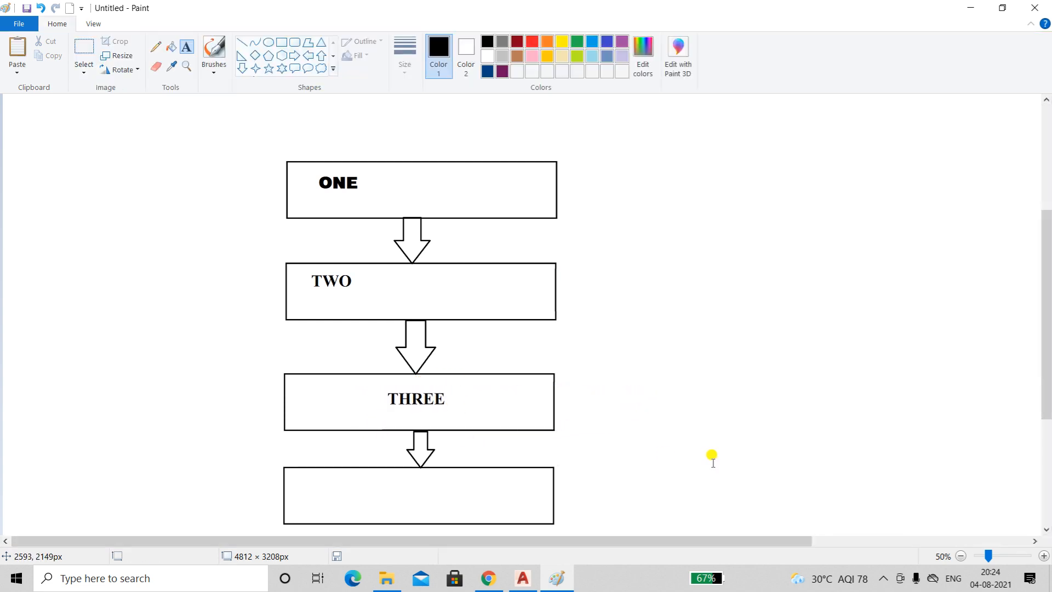
Step: Add the text "FOUR" inside the bottom box and shift it to the middle of the box
left_click(394, 491)
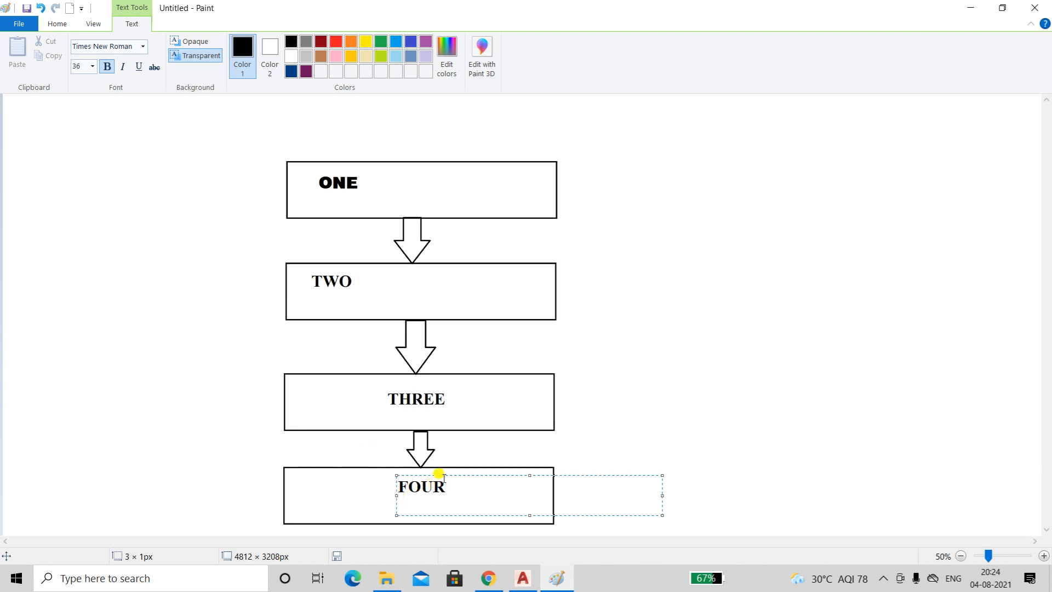
mouse_move(442, 475)
left_mouse_down()
mouse_move(435, 482)
mouse_move(698, 364)
mouse_move(621, 291)
mouse_move(625, 317)
mouse_move(488, 477)
mouse_move(434, 480)
left_mouse_up()
left_click(824, 255)
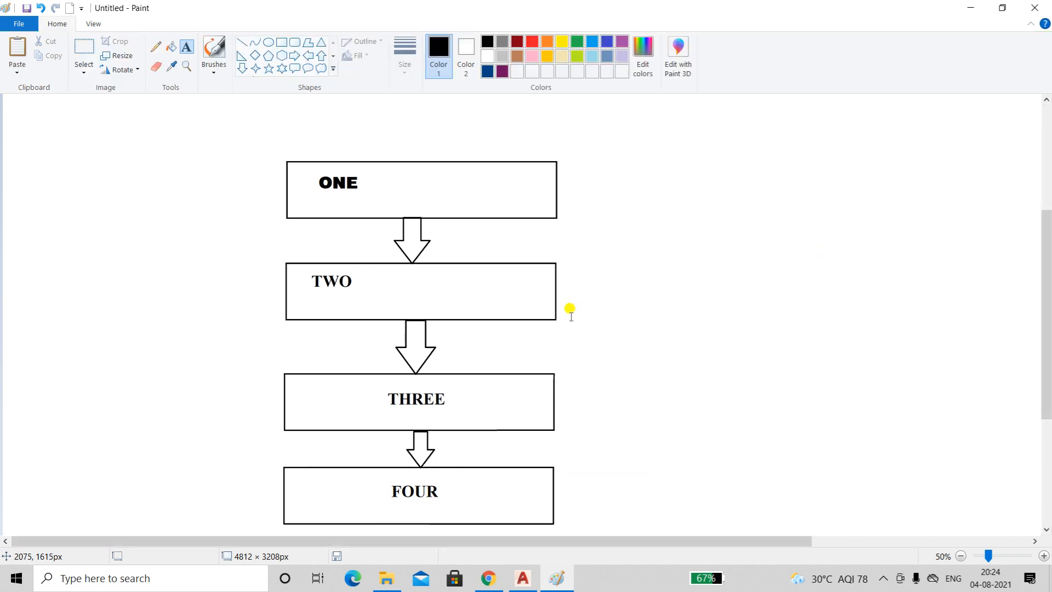